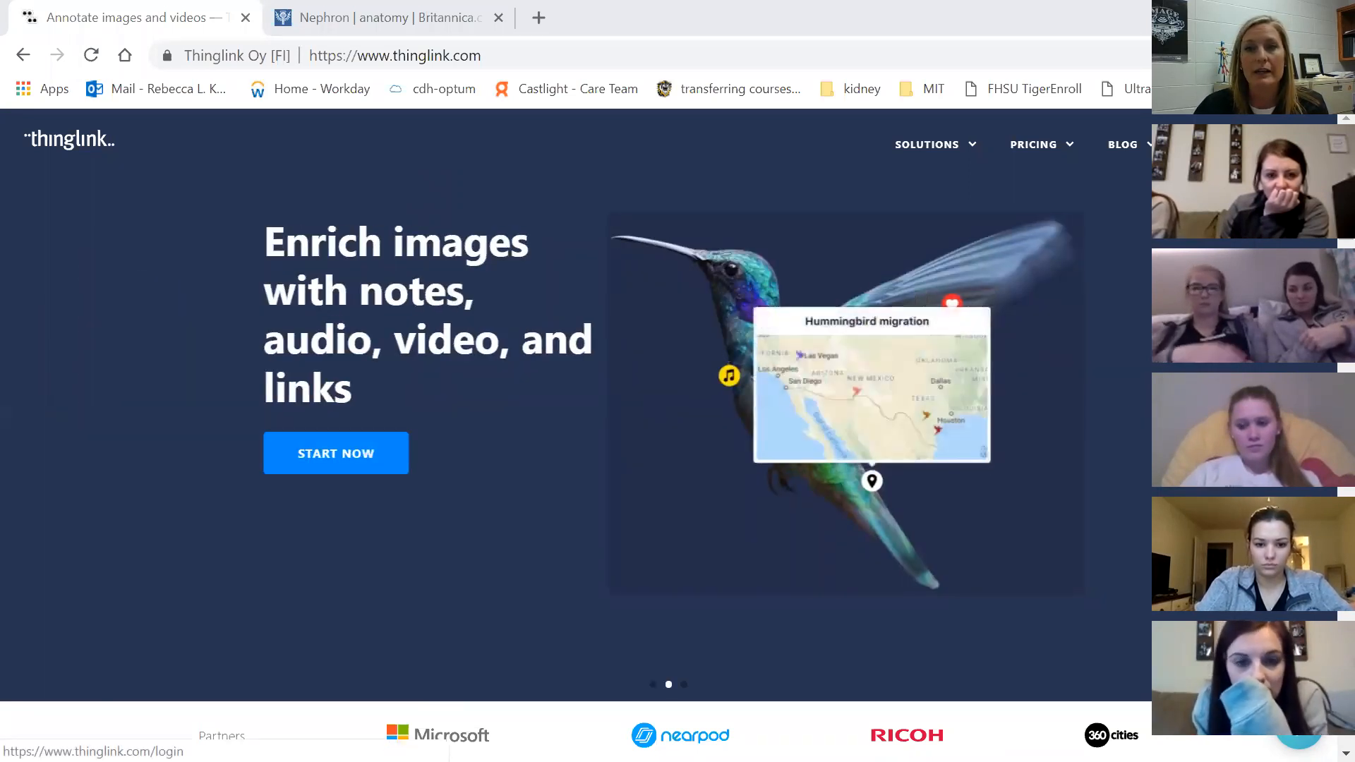
# Sign up for a new free ThingLink account with an e-mail address and password
pyautogui.click(1210, 144)
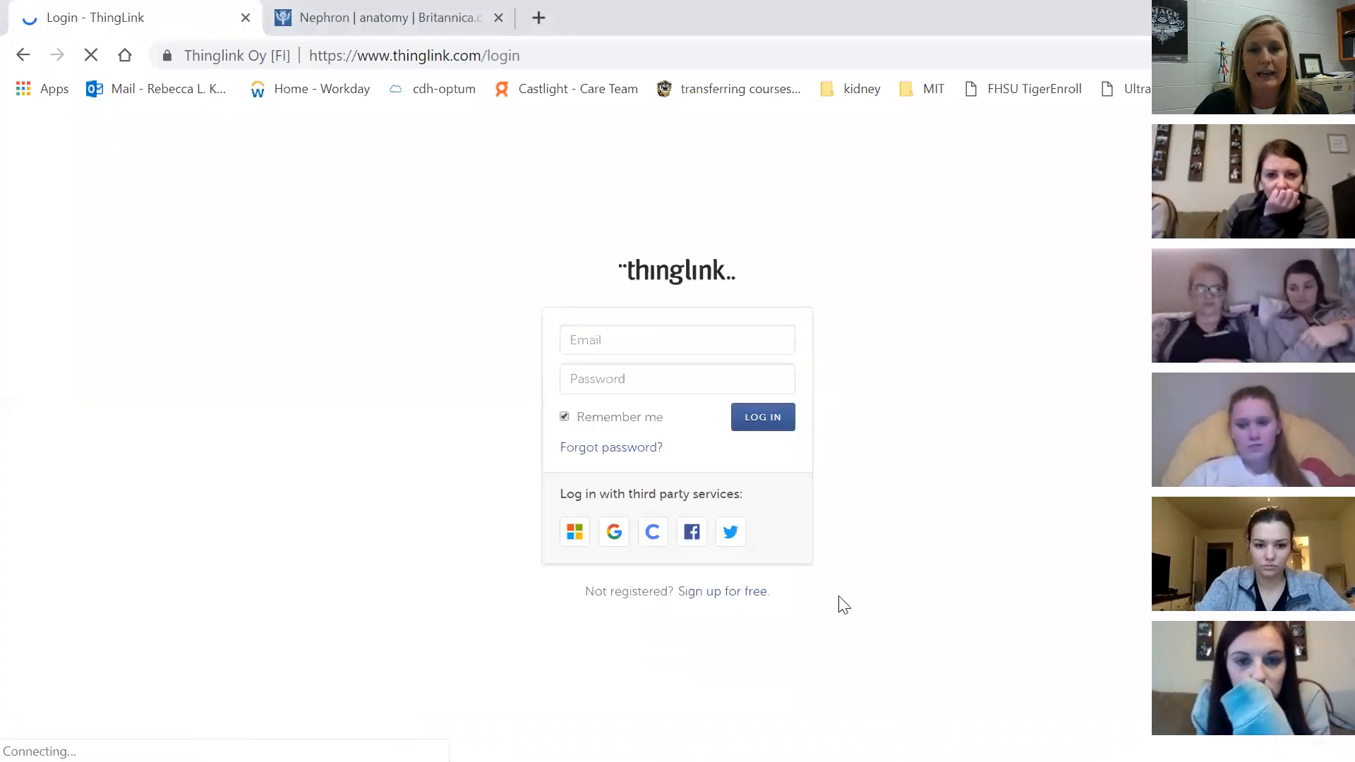
pyautogui.click(725, 595)
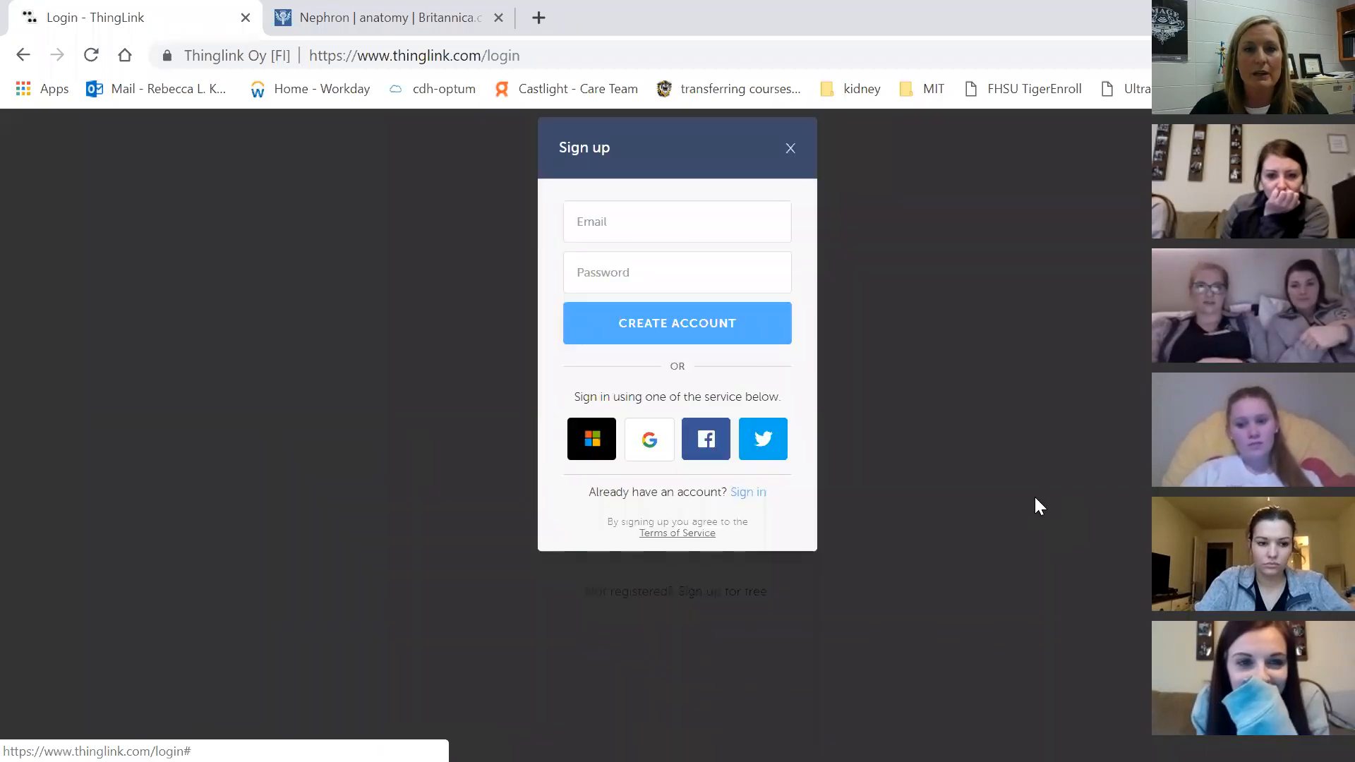
pyautogui.click(734, 223)
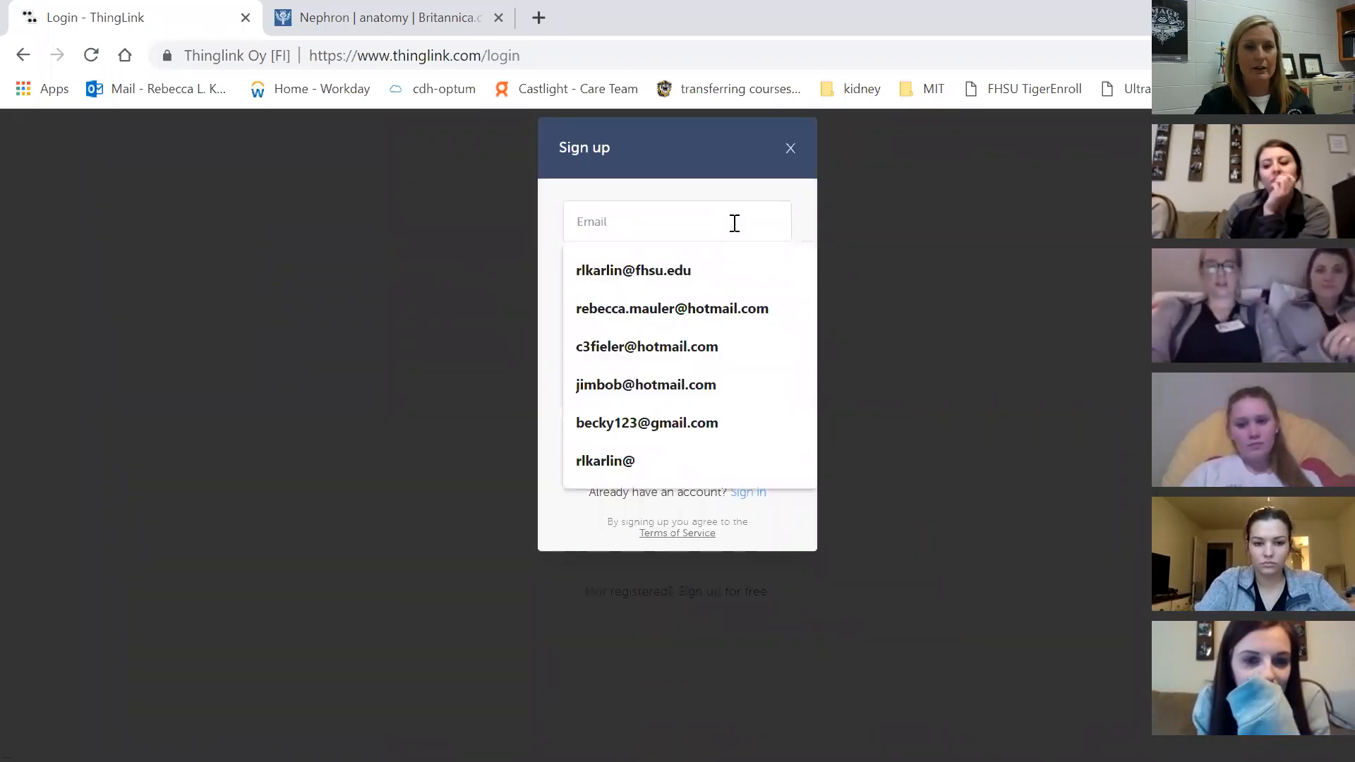
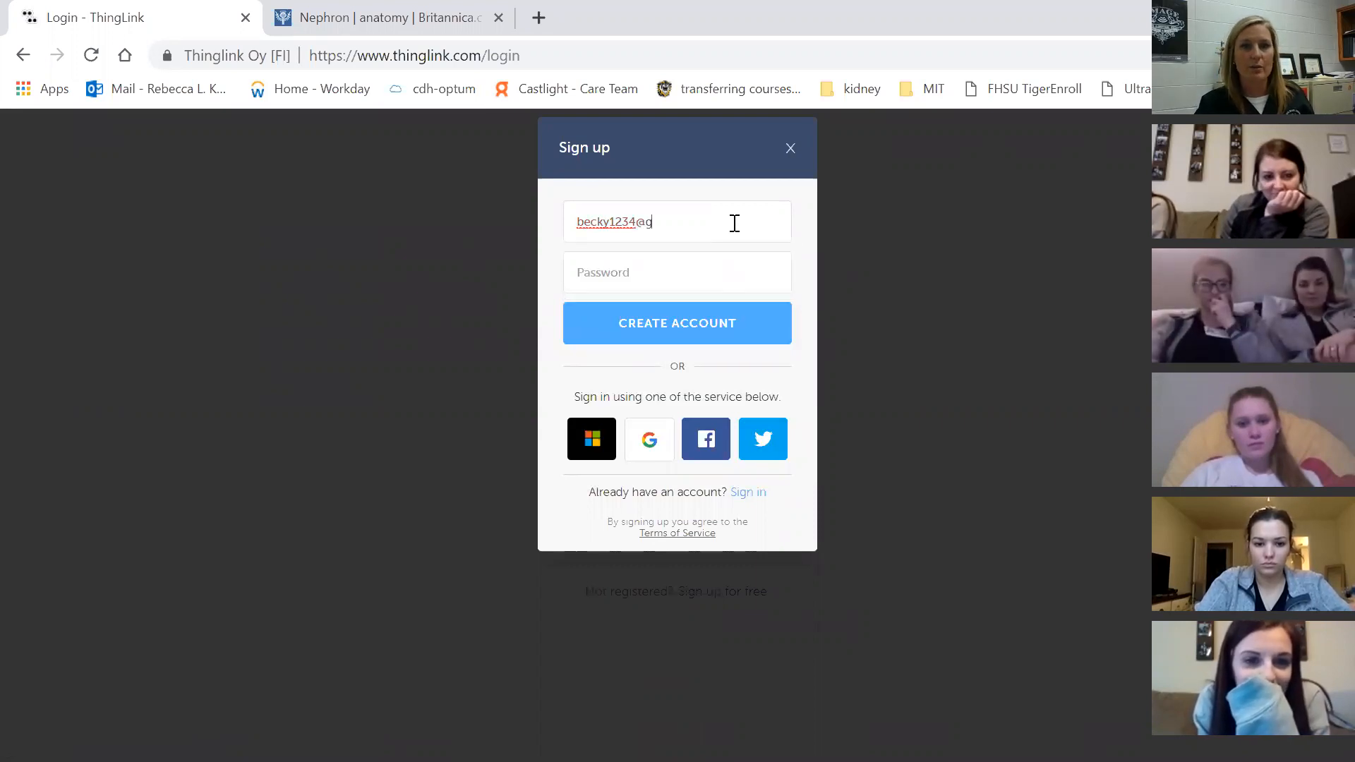
pyautogui.press('Tab')
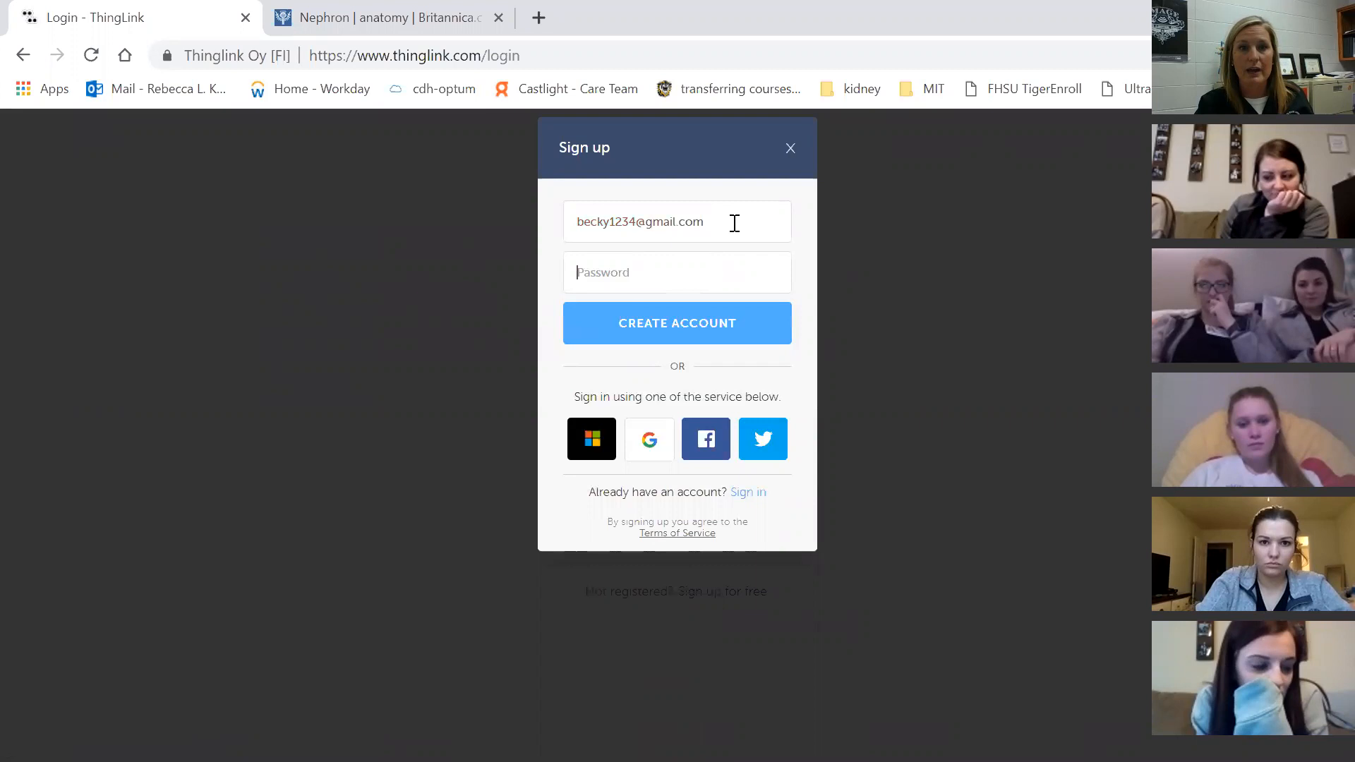
pyautogui.write('***')
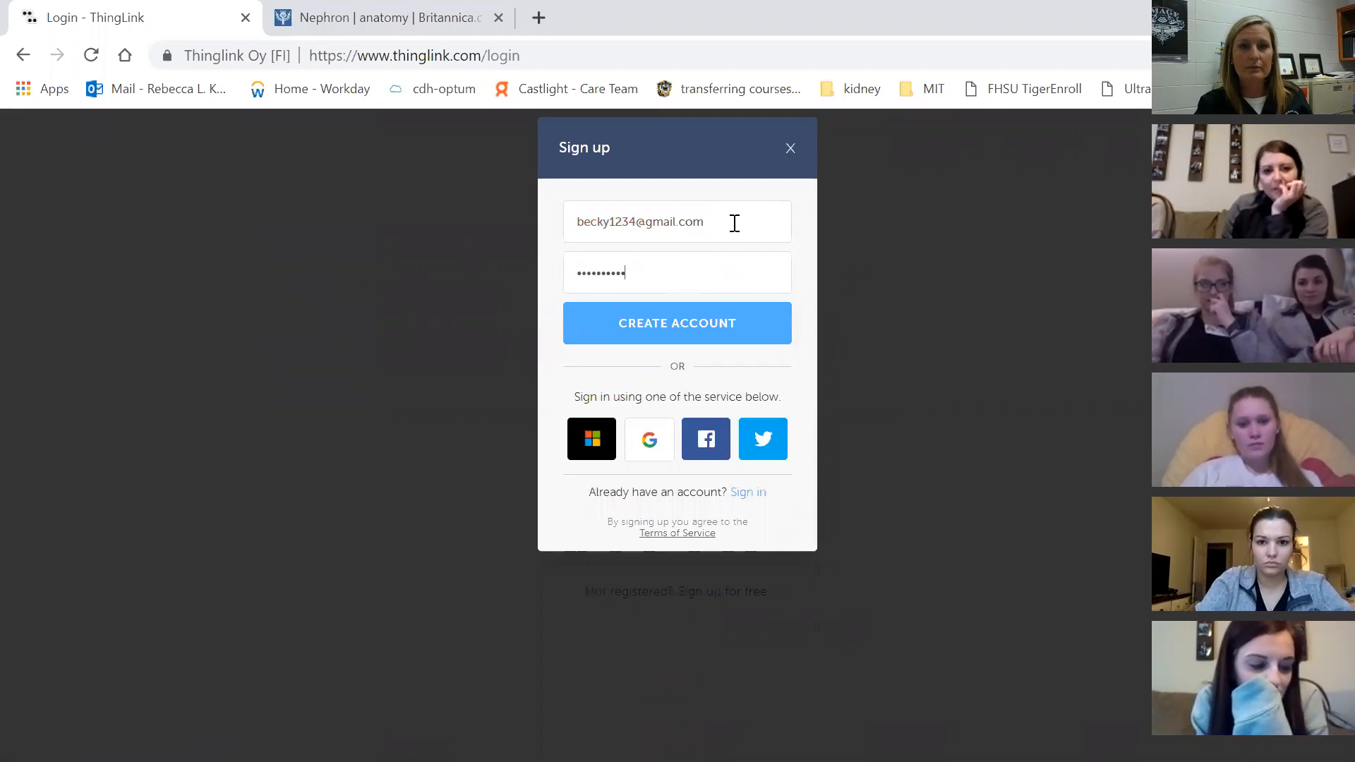
pyautogui.press('Return')
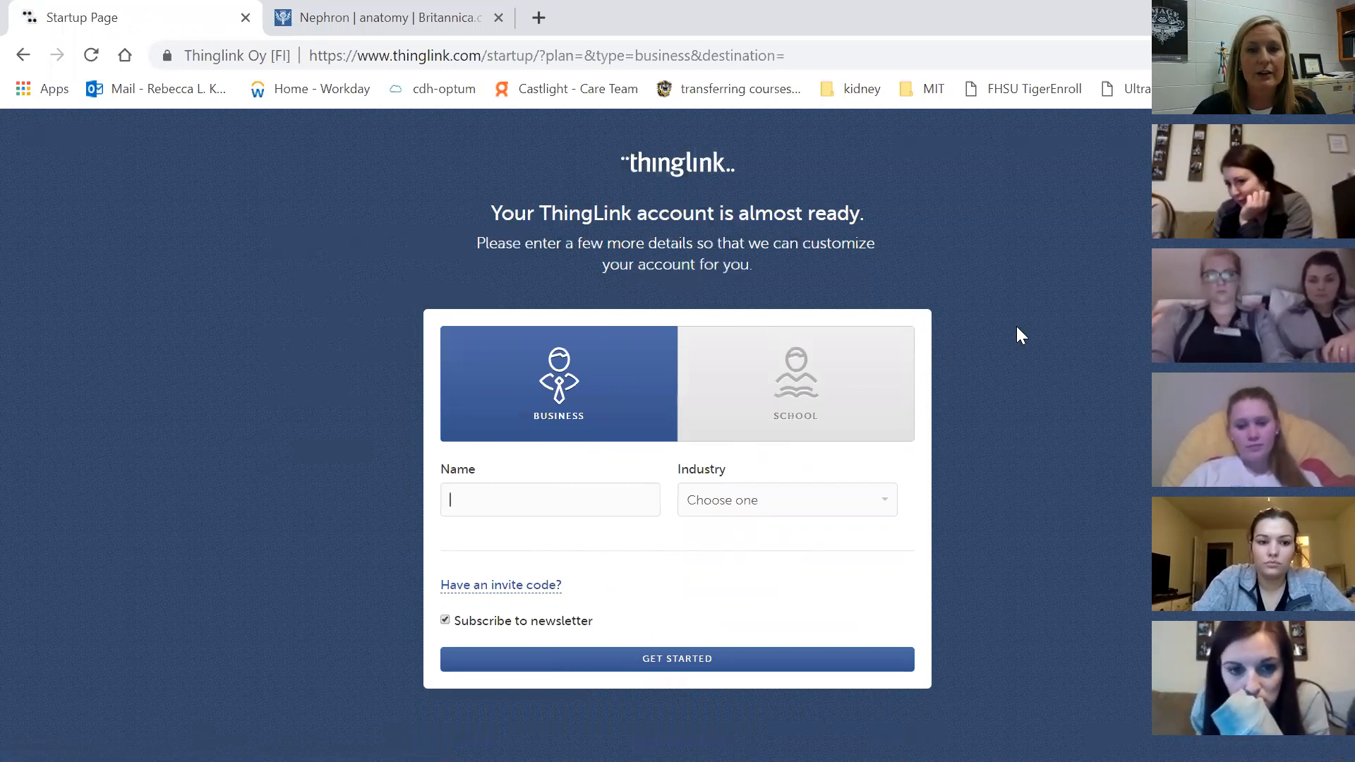
# Choose School as the account type and look at the Role list without picking one
pyautogui.click(794, 395)
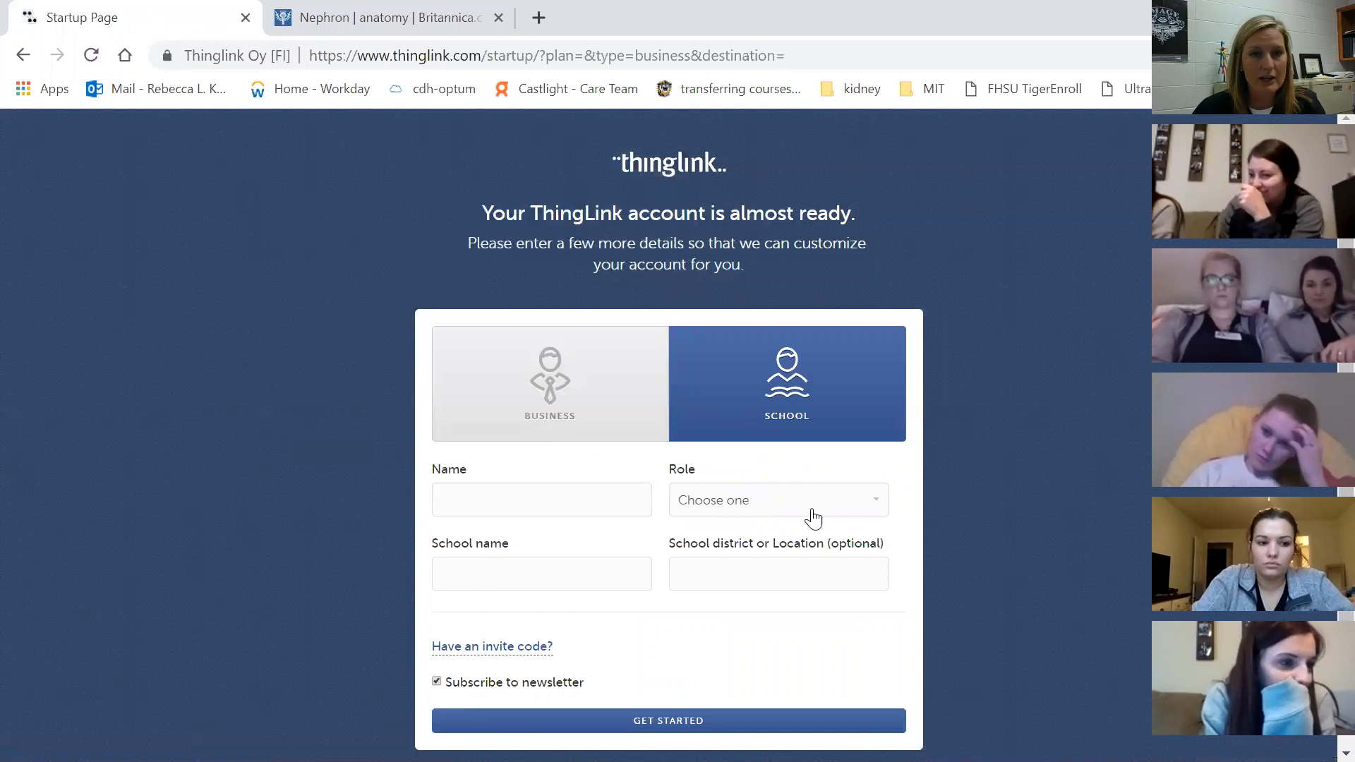
pyautogui.click(783, 513)
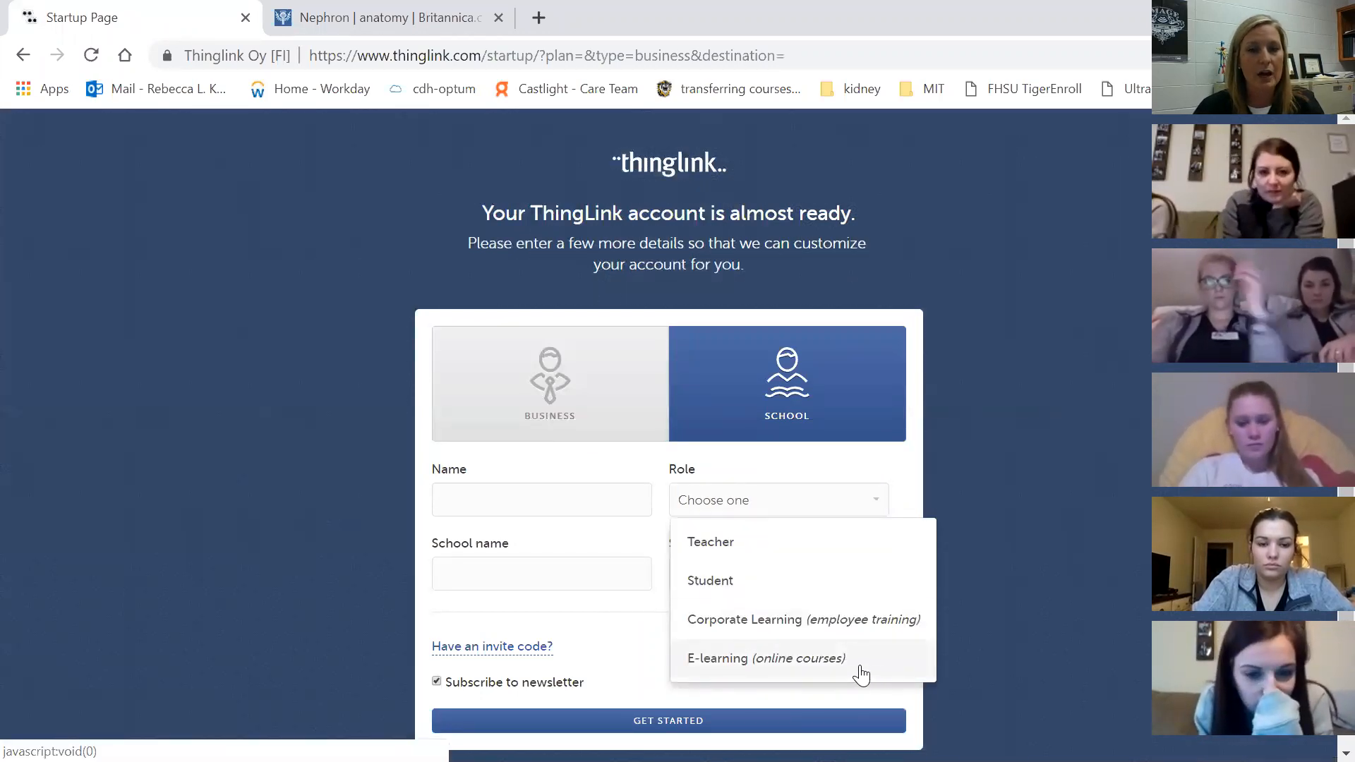
pyautogui.click(1035, 541)
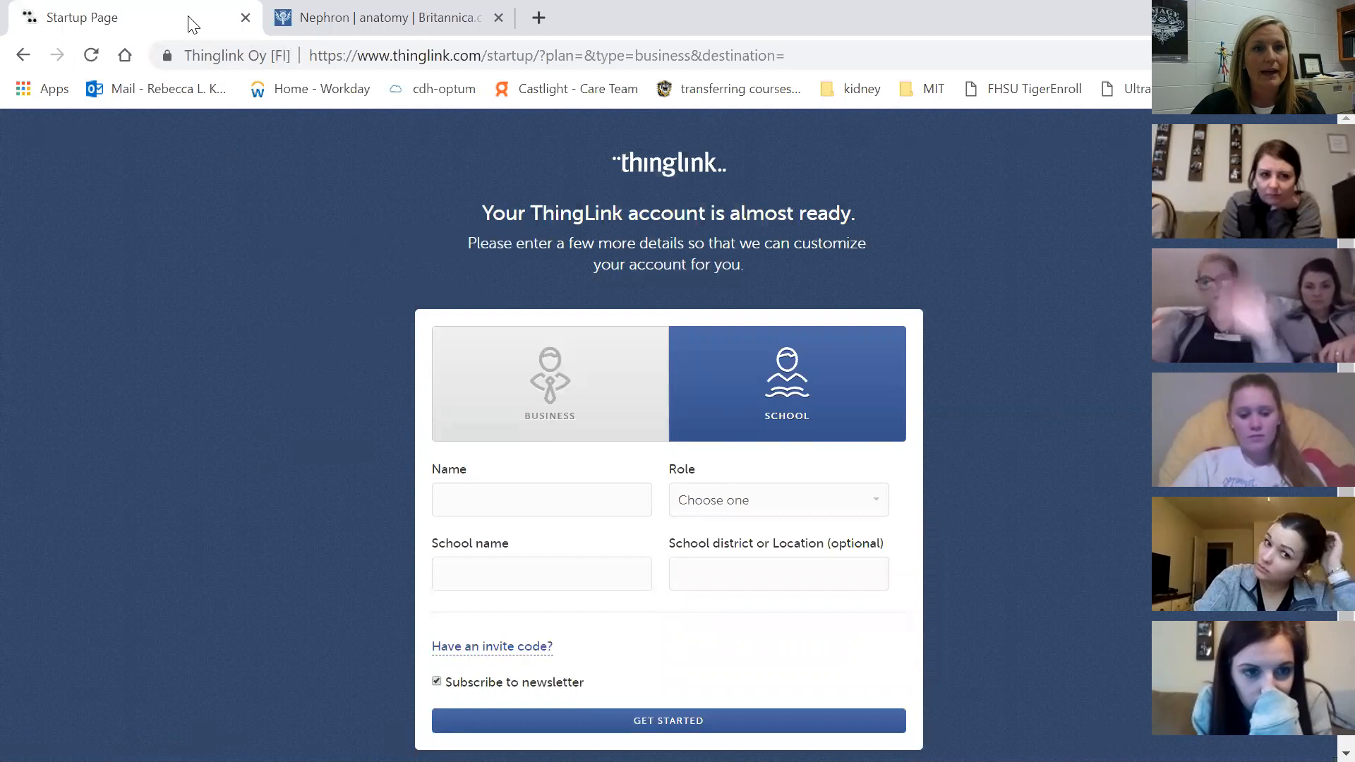
# Go back and log in to the existing account with the saved e-mail and its password
pyautogui.click(21, 55)
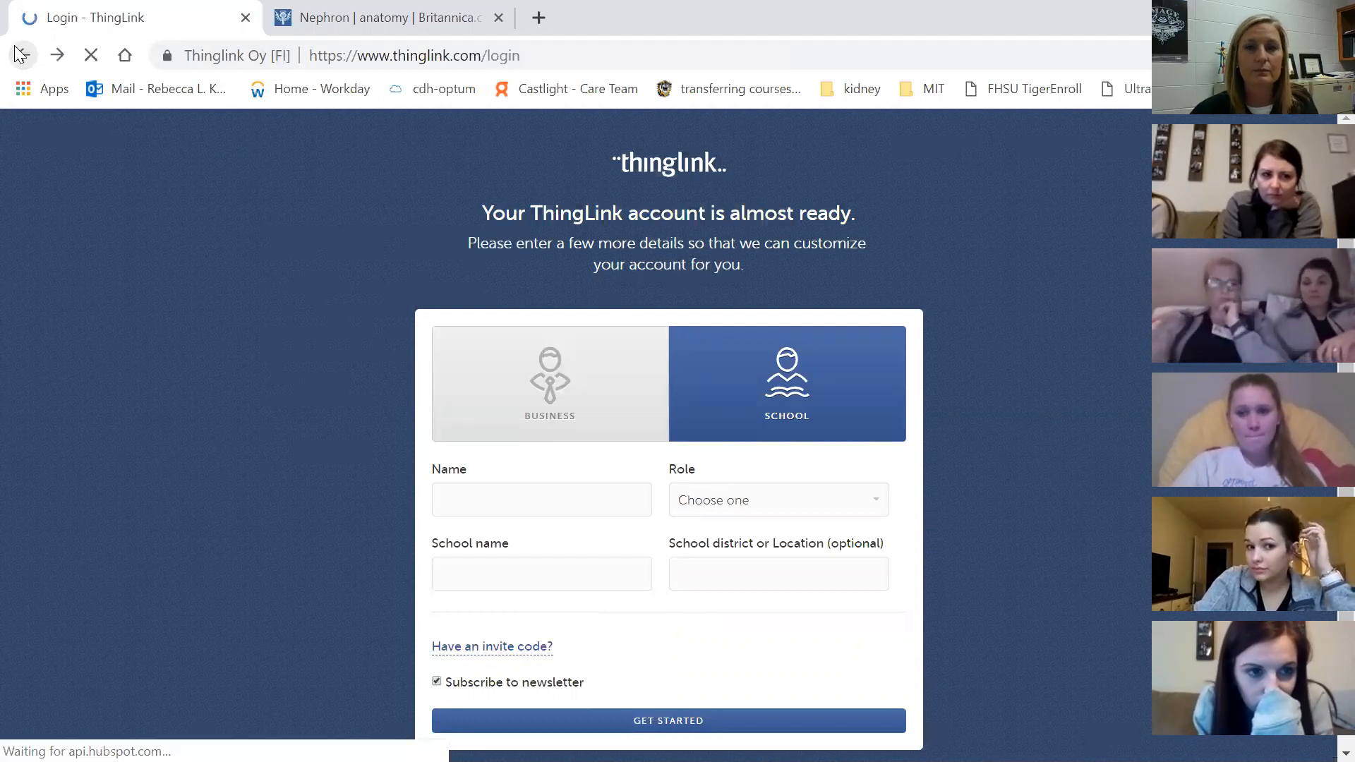
pyautogui.click(612, 353)
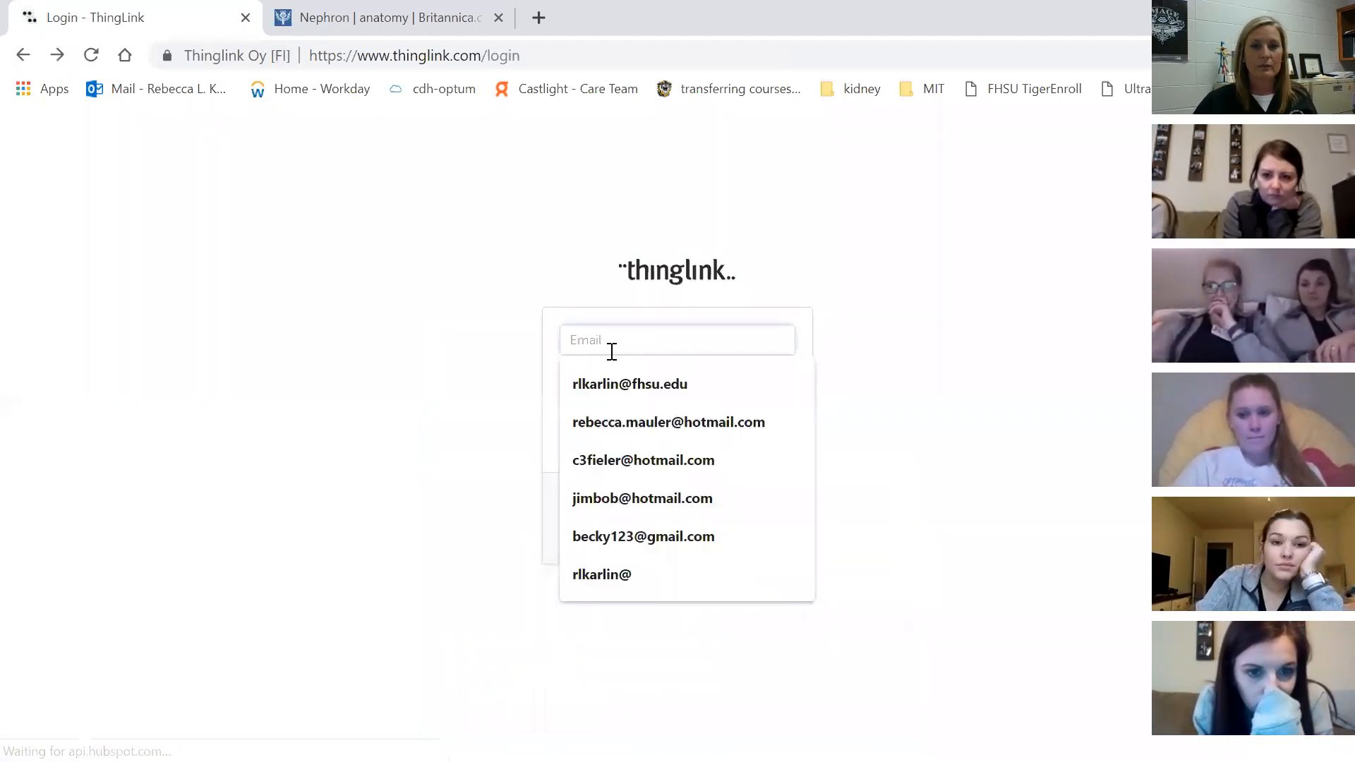
pyautogui.click(691, 530)
pyautogui.click(664, 378)
pyautogui.write('••')
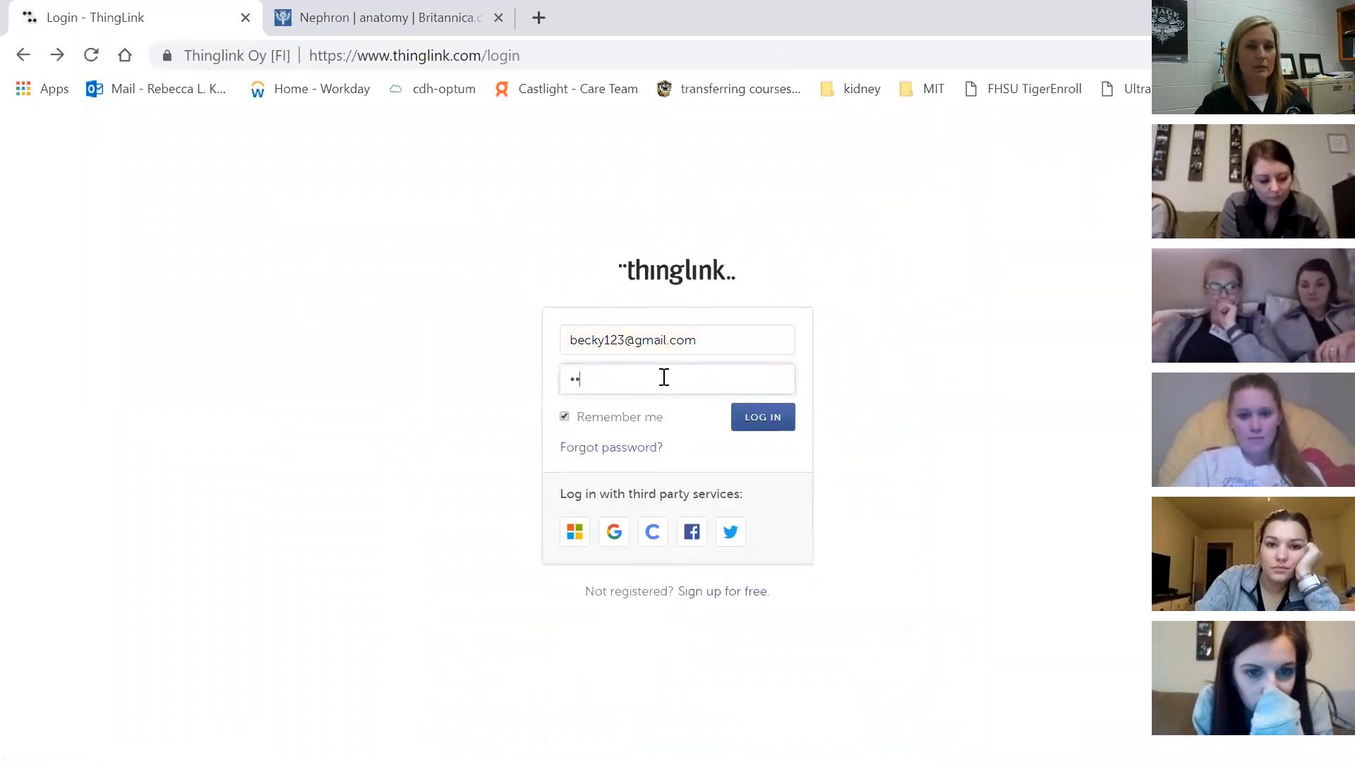
pyautogui.press('BackSpace')
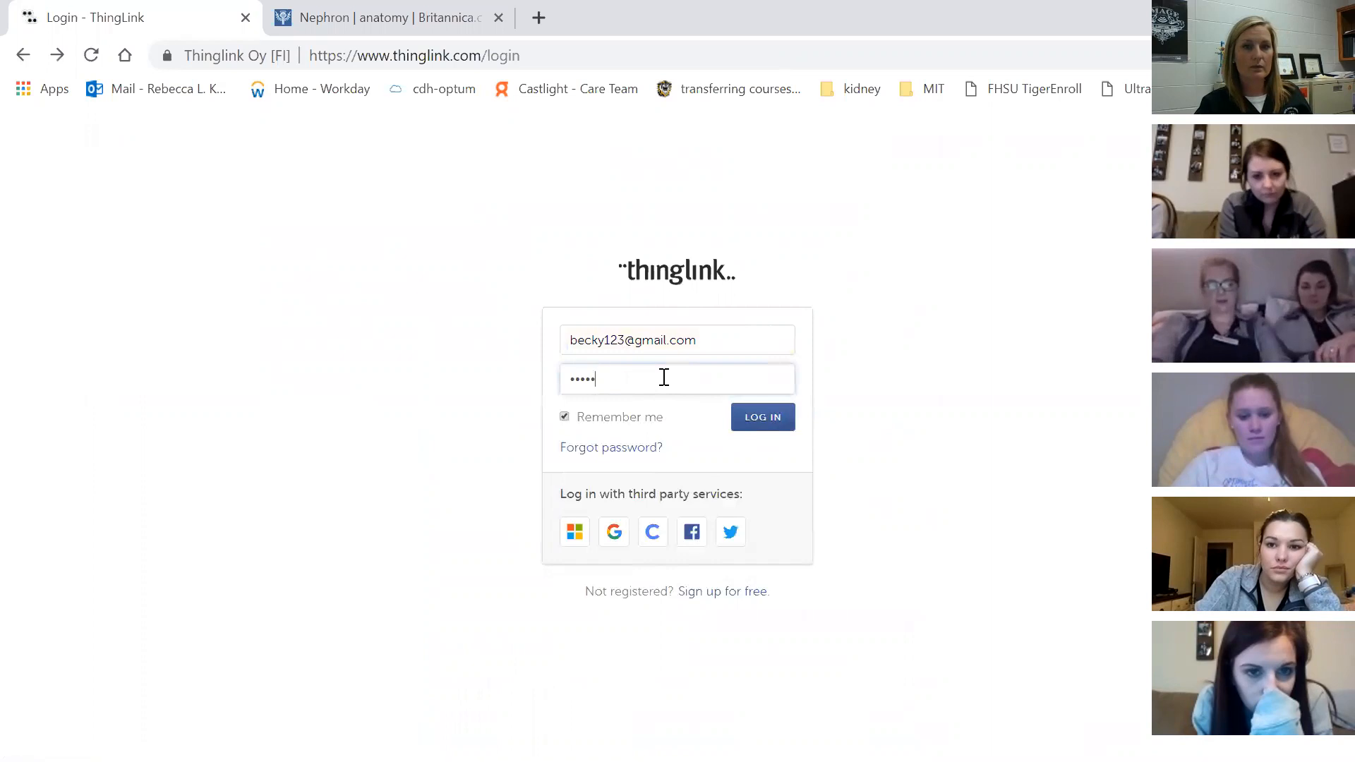
pyautogui.press('Return')
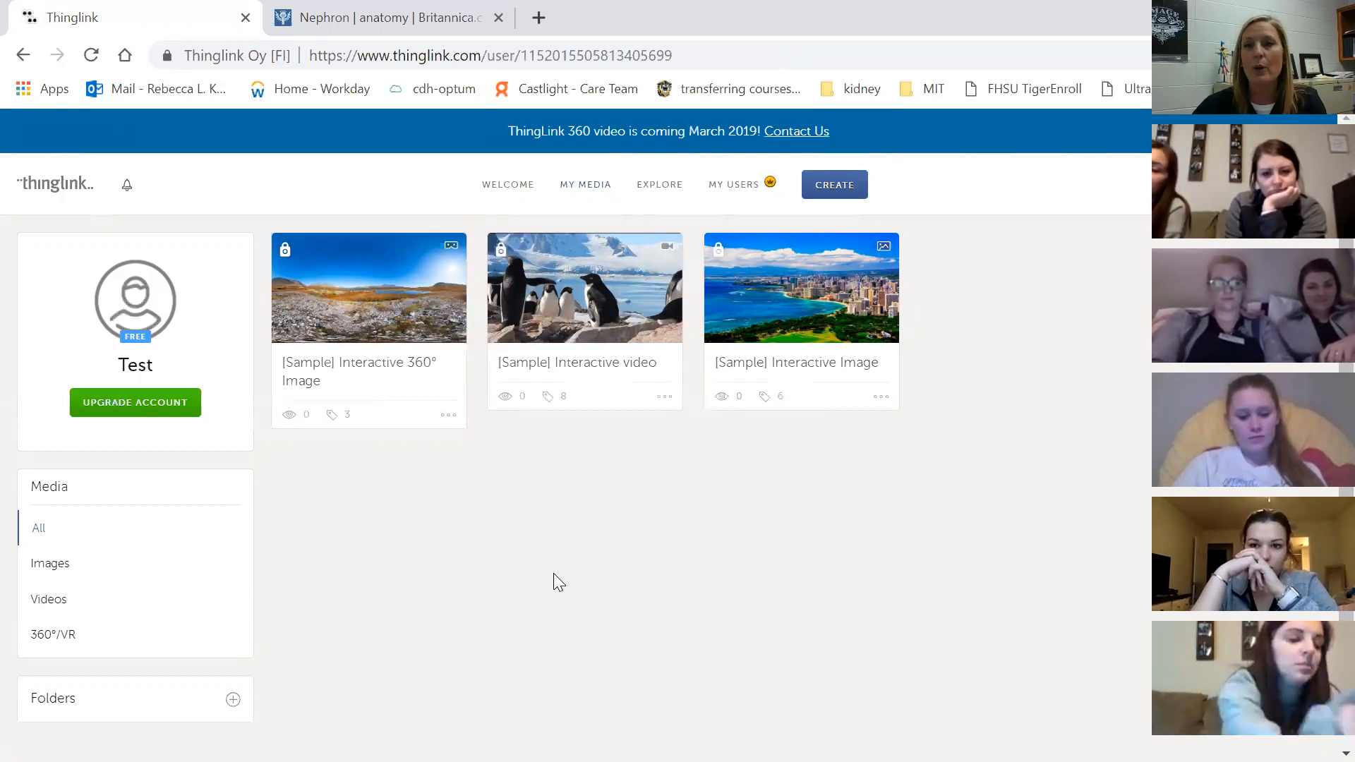
# Open the Welcome page and scroll through its project ideas, live support and how-to videos
pyautogui.click(508, 184)
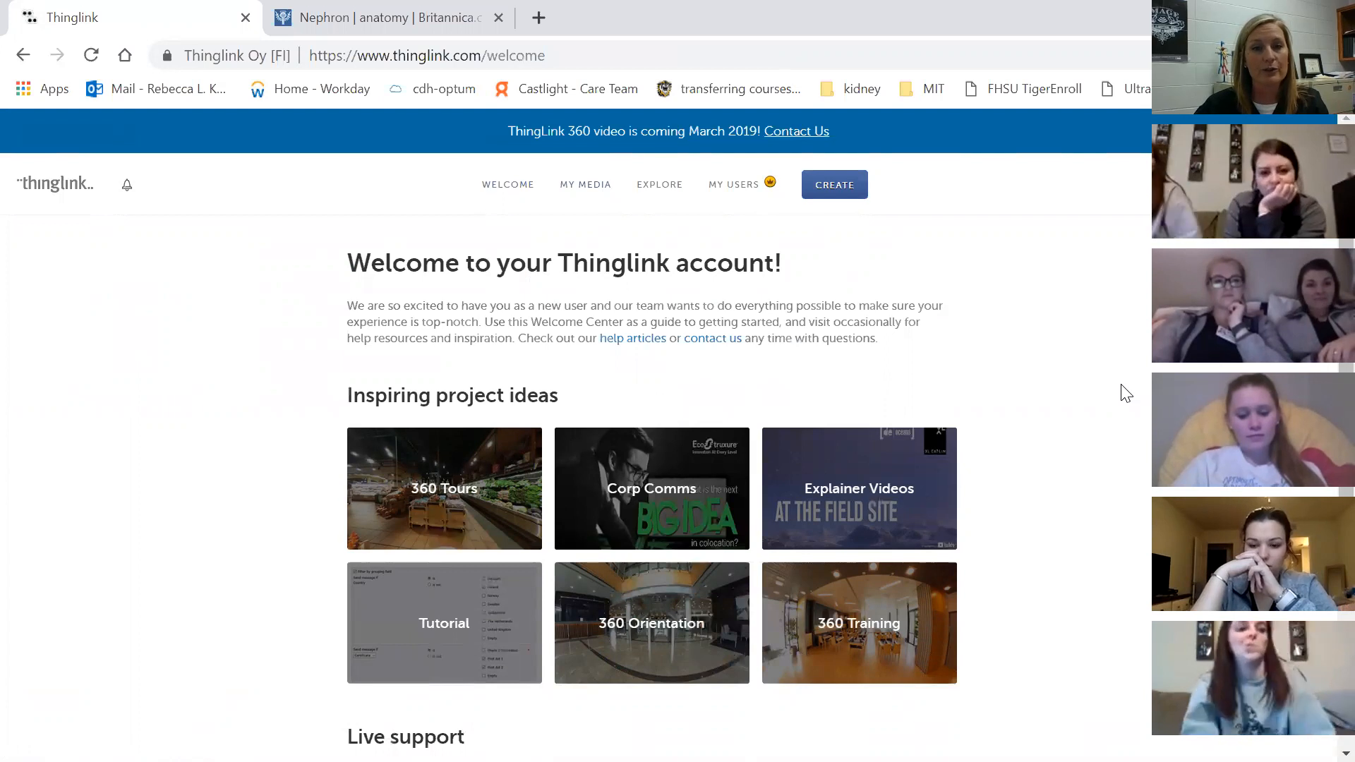
pyautogui.scroll(-5, 1021, 286)
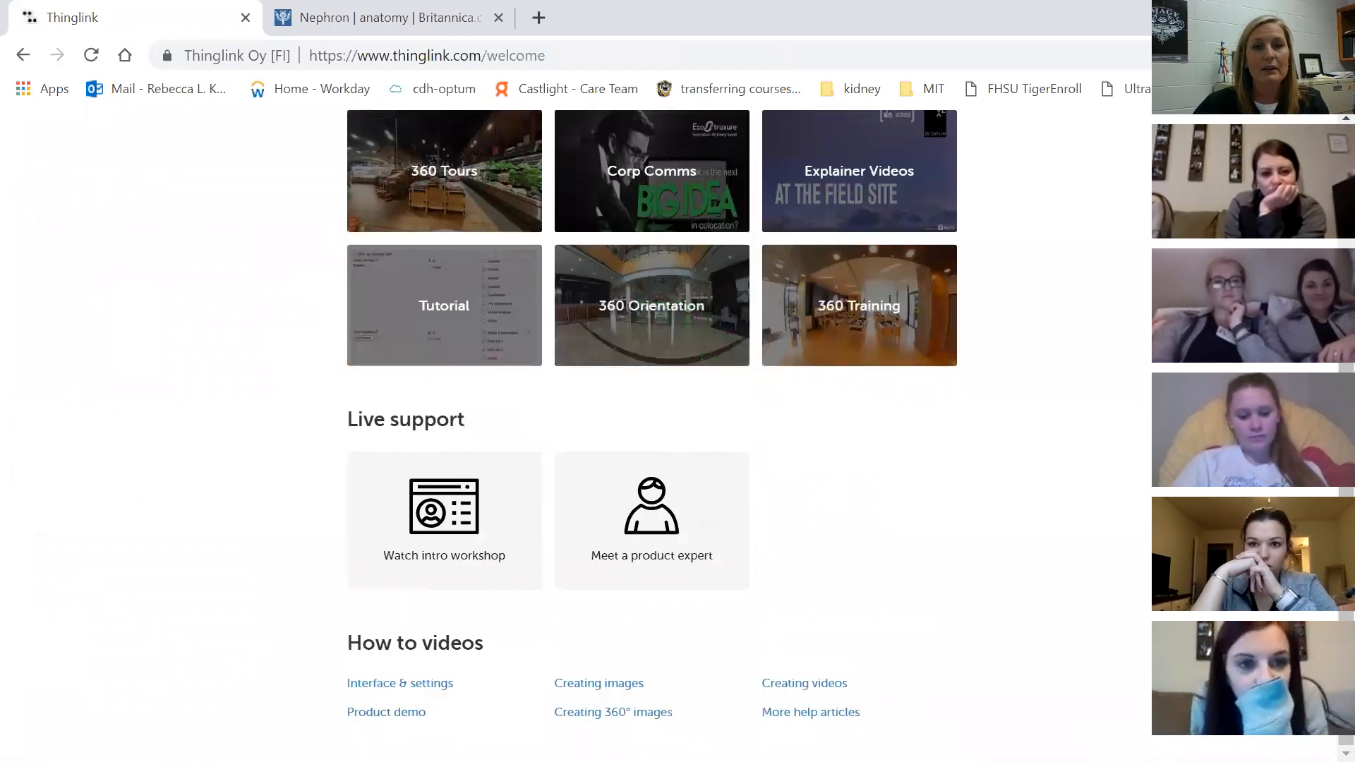
pyautogui.scroll(3, 1021, 286)
pyautogui.scroll(-3, 1021, 286)
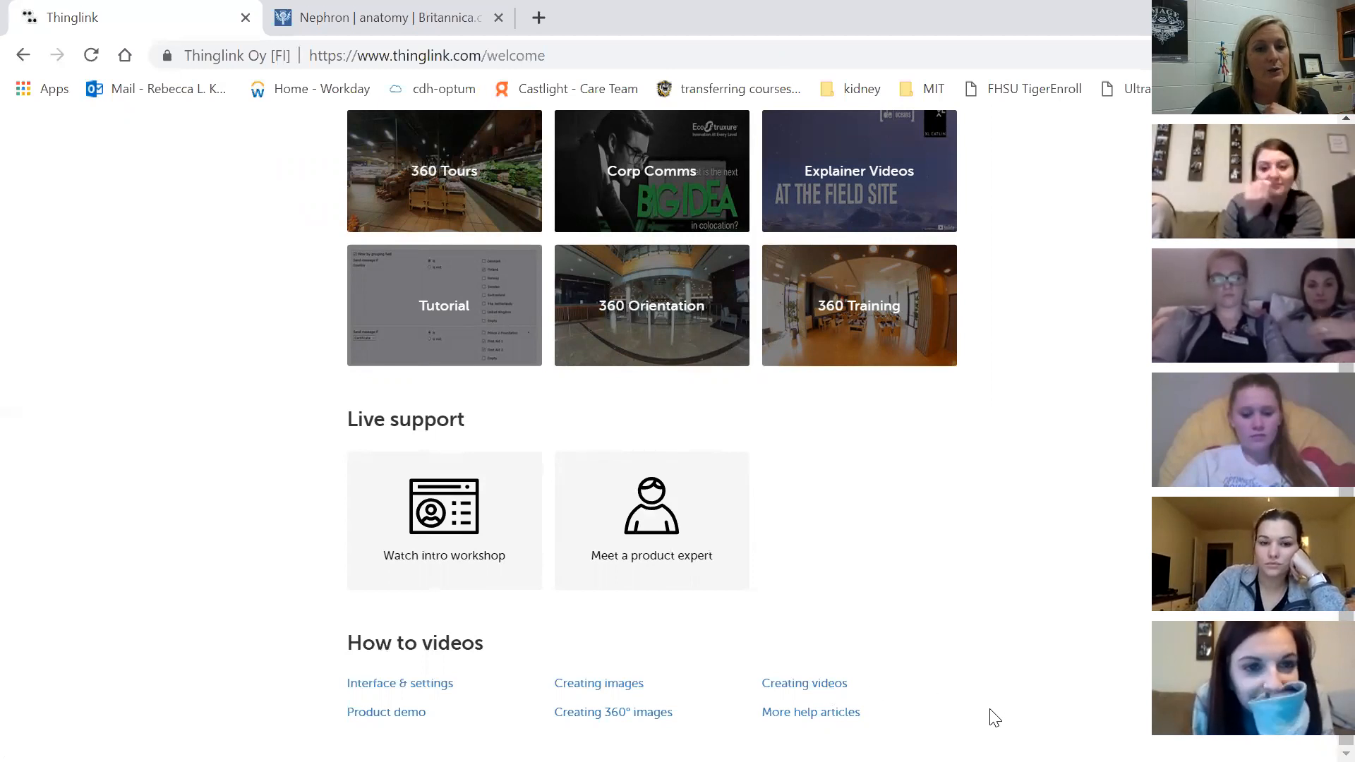
pyautogui.scroll(5, 993, 717)
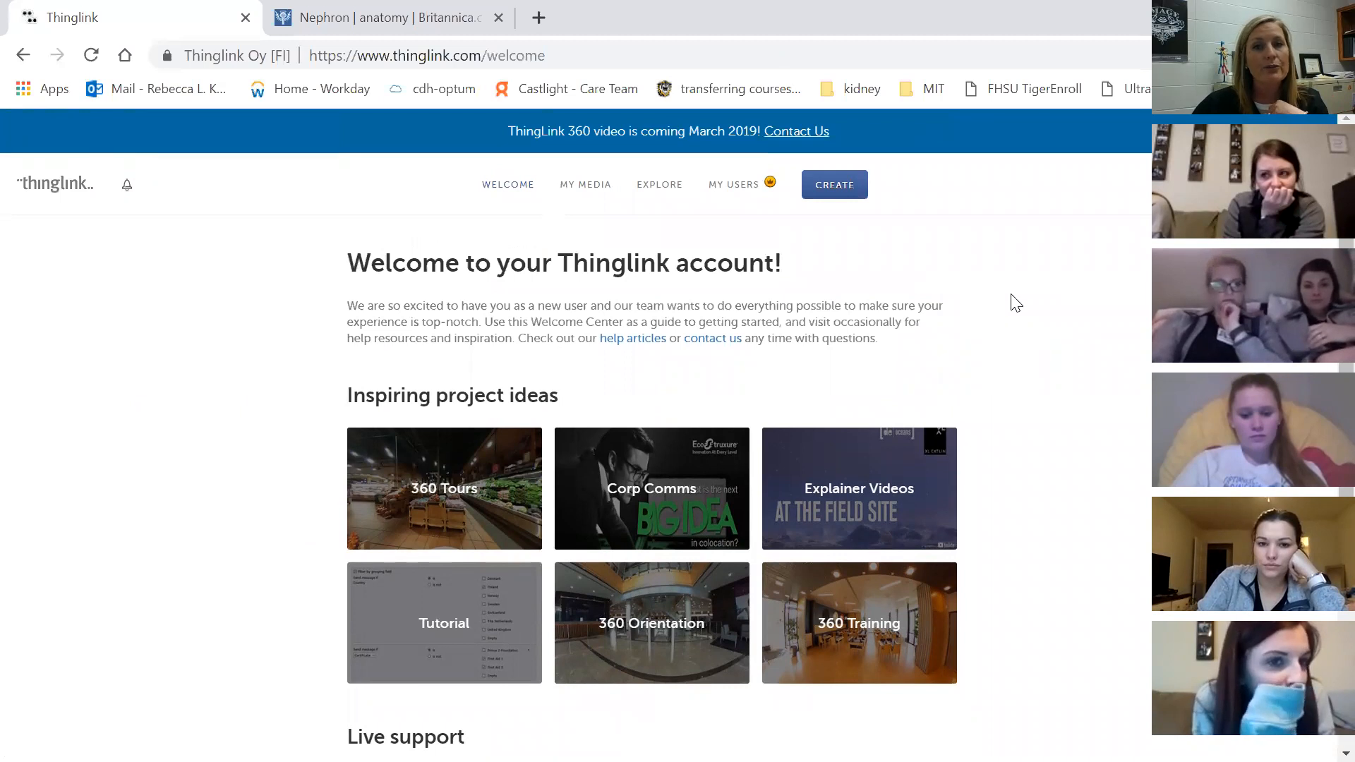
# Upload nephron unlabeled.jpg as a new image from the CREATE menu
pyautogui.click(835, 187)
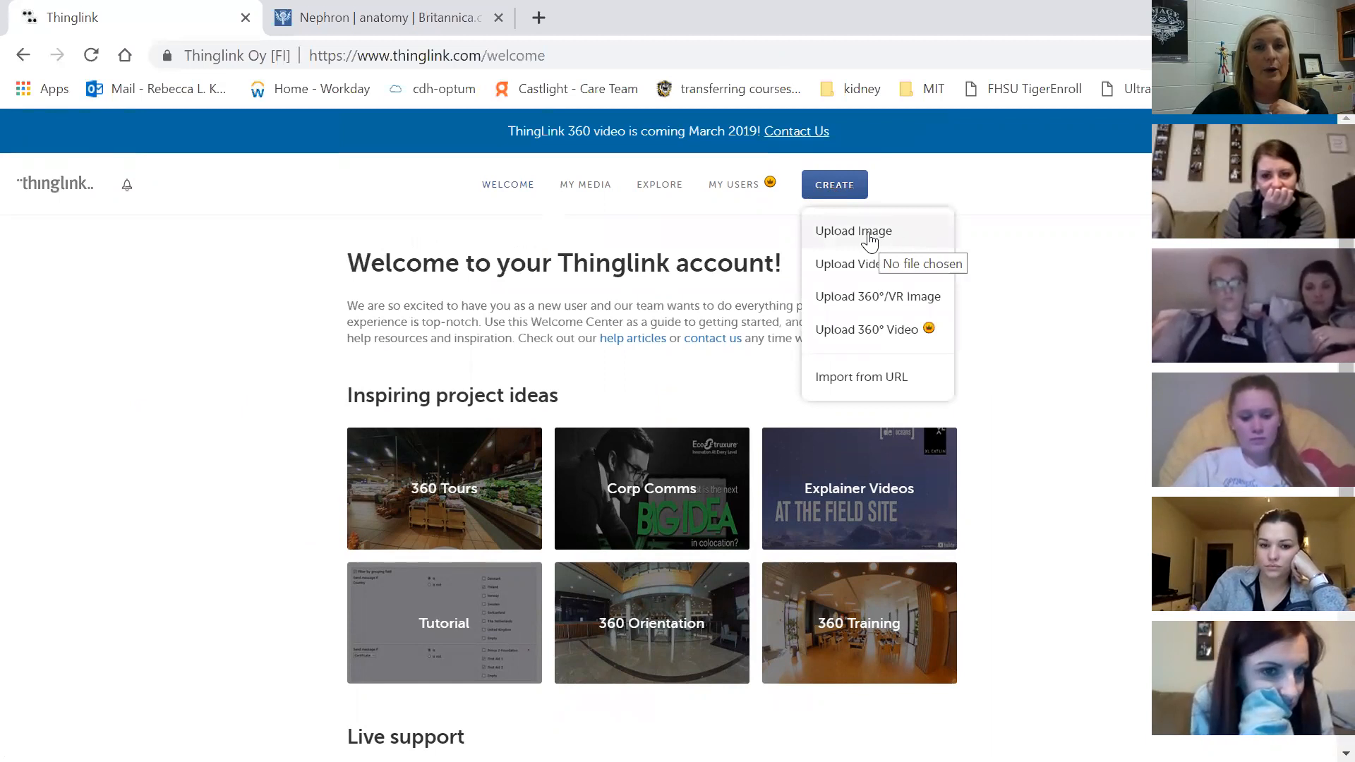
pyautogui.click(870, 233)
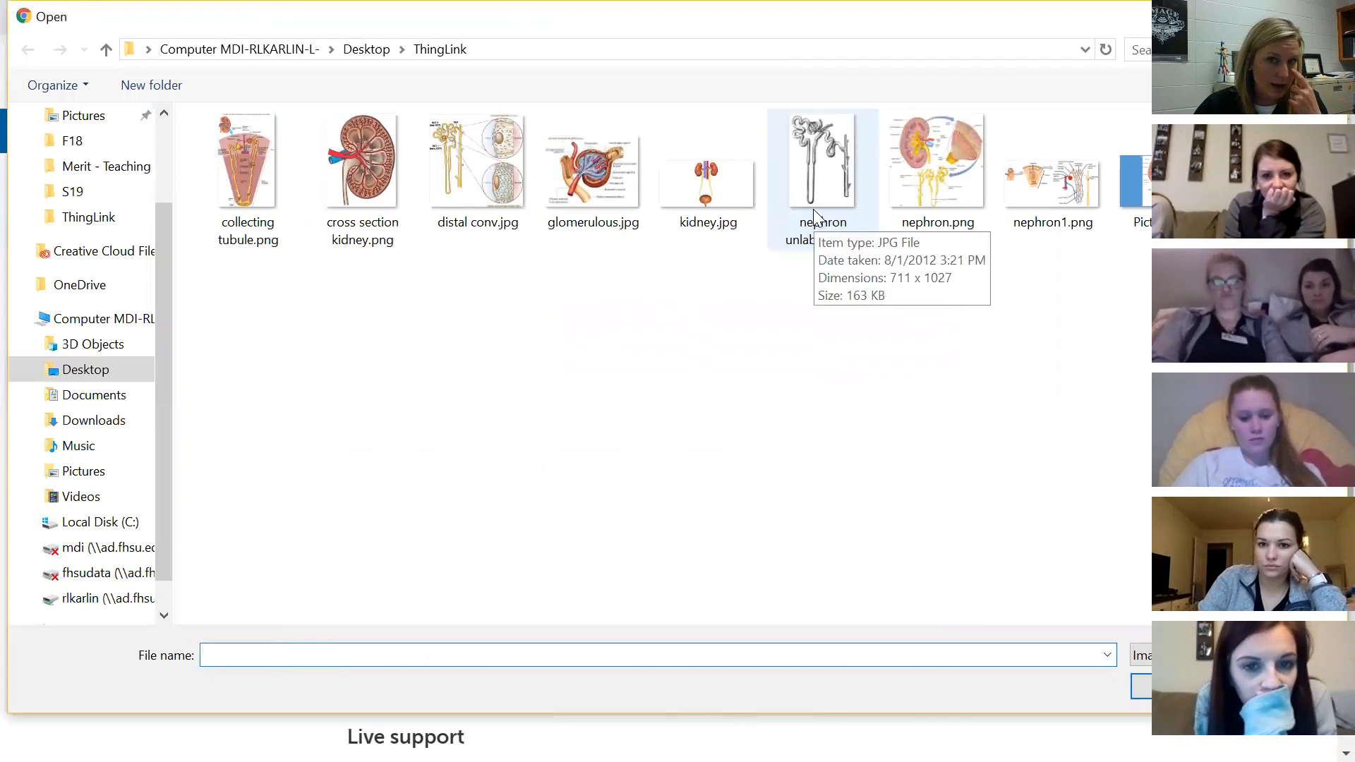
pyautogui.doubleClick(840, 171)
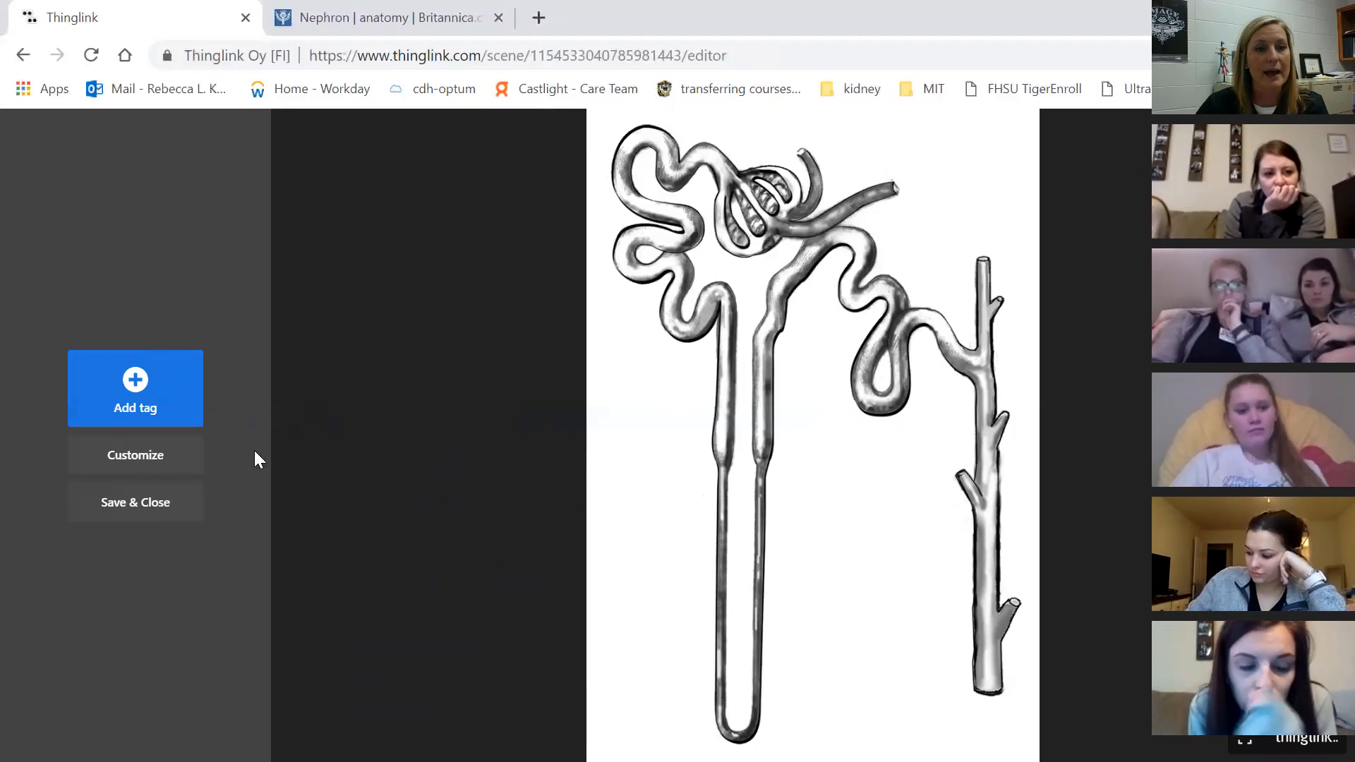
# Add a tag to the nephron image using the full-image Niagara Falls sample card
pyautogui.click(153, 395)
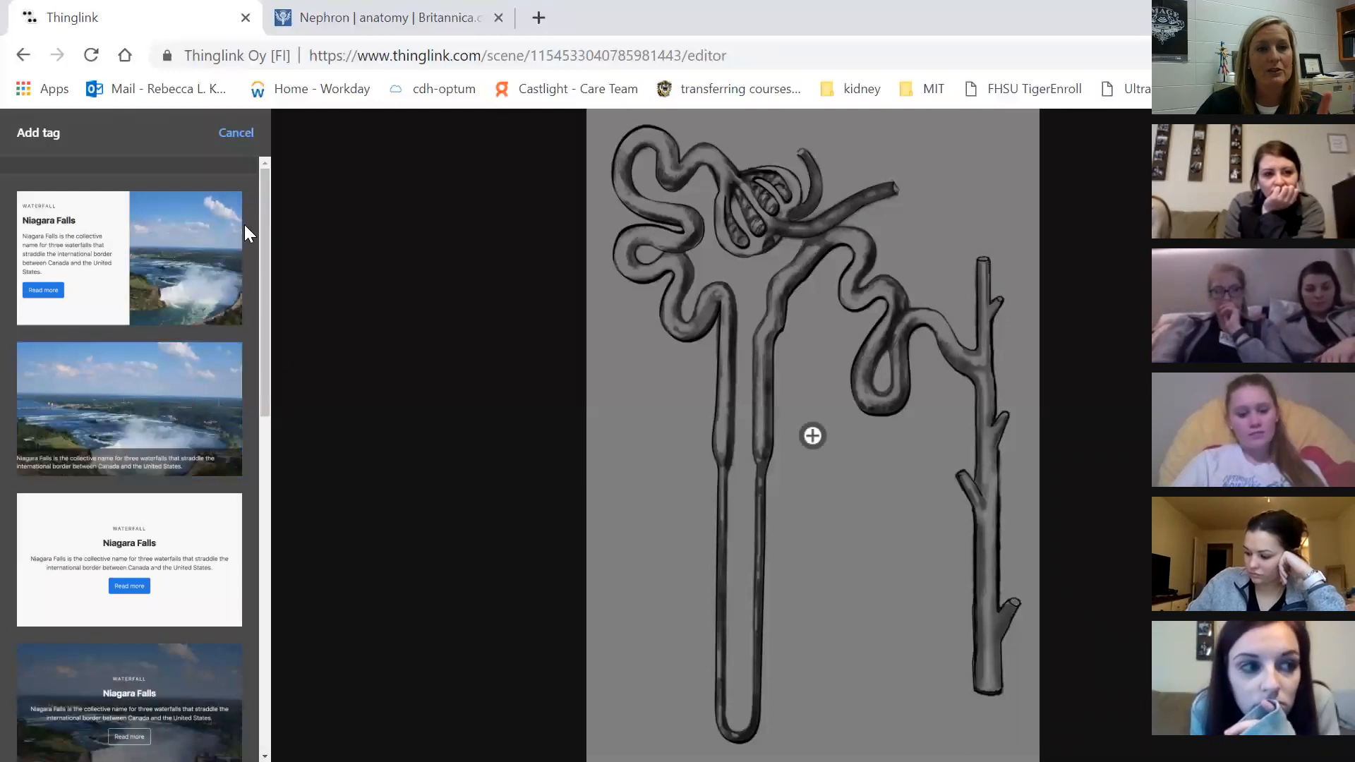
pyautogui.scroll(-1, 240, 282)
pyautogui.scroll(-8, 240, 283)
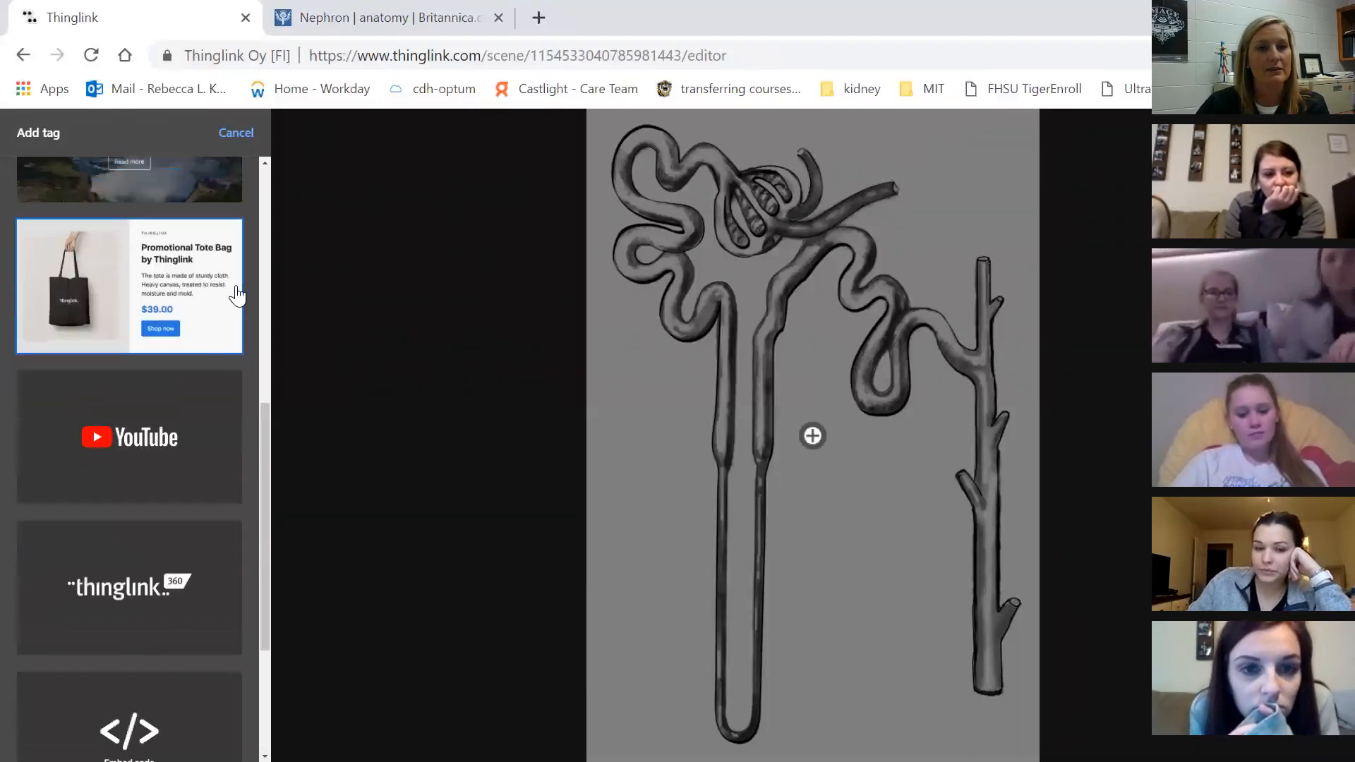
pyautogui.scroll(10, 237, 295)
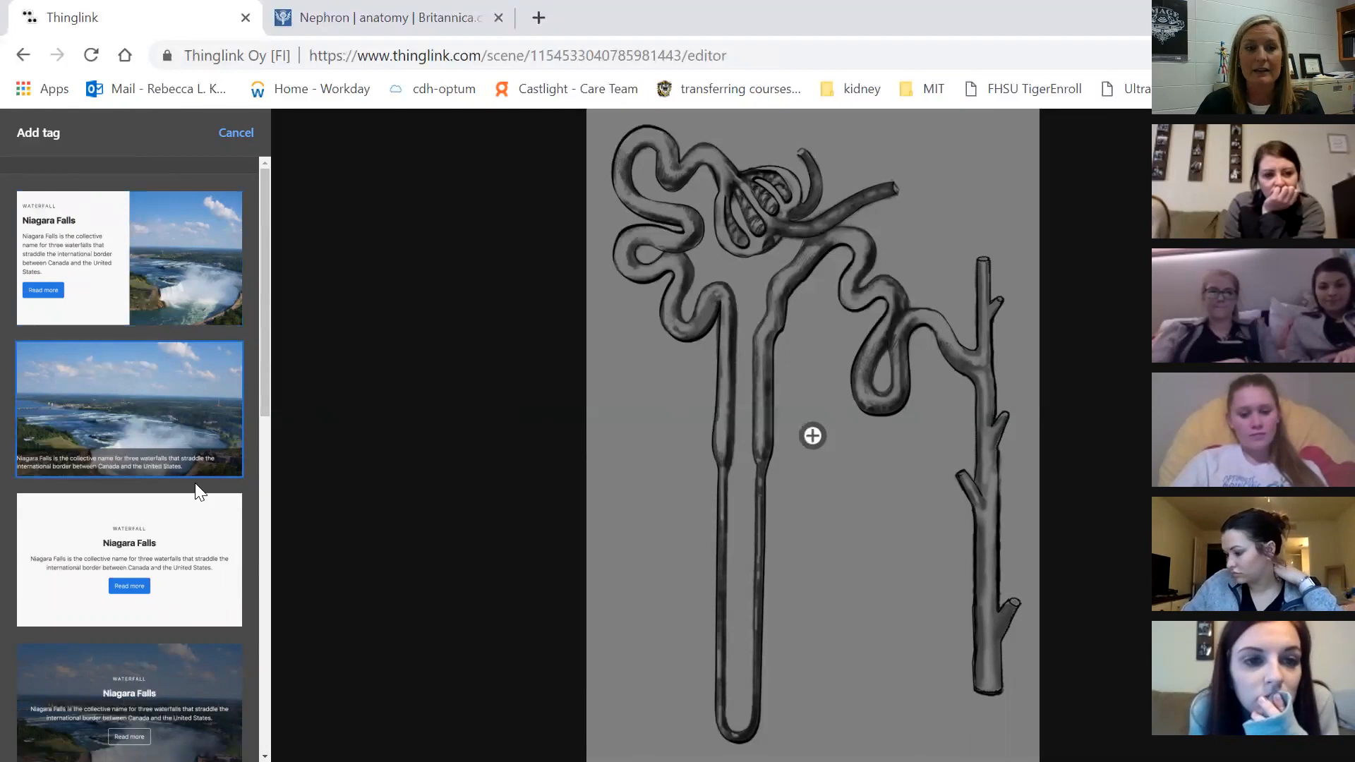
pyautogui.click(221, 671)
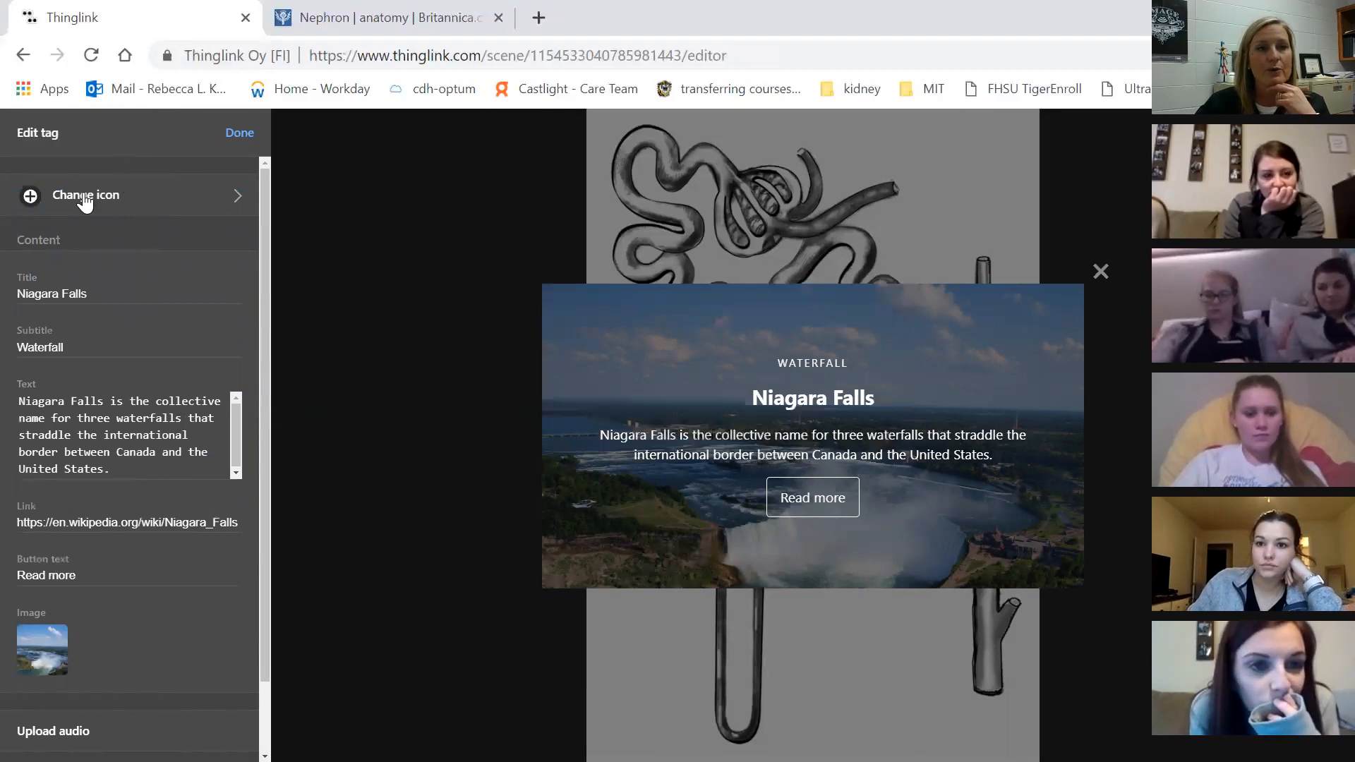
# Look at the tag's icon choices without changing them, then close the tag editor
pyautogui.click(225, 198)
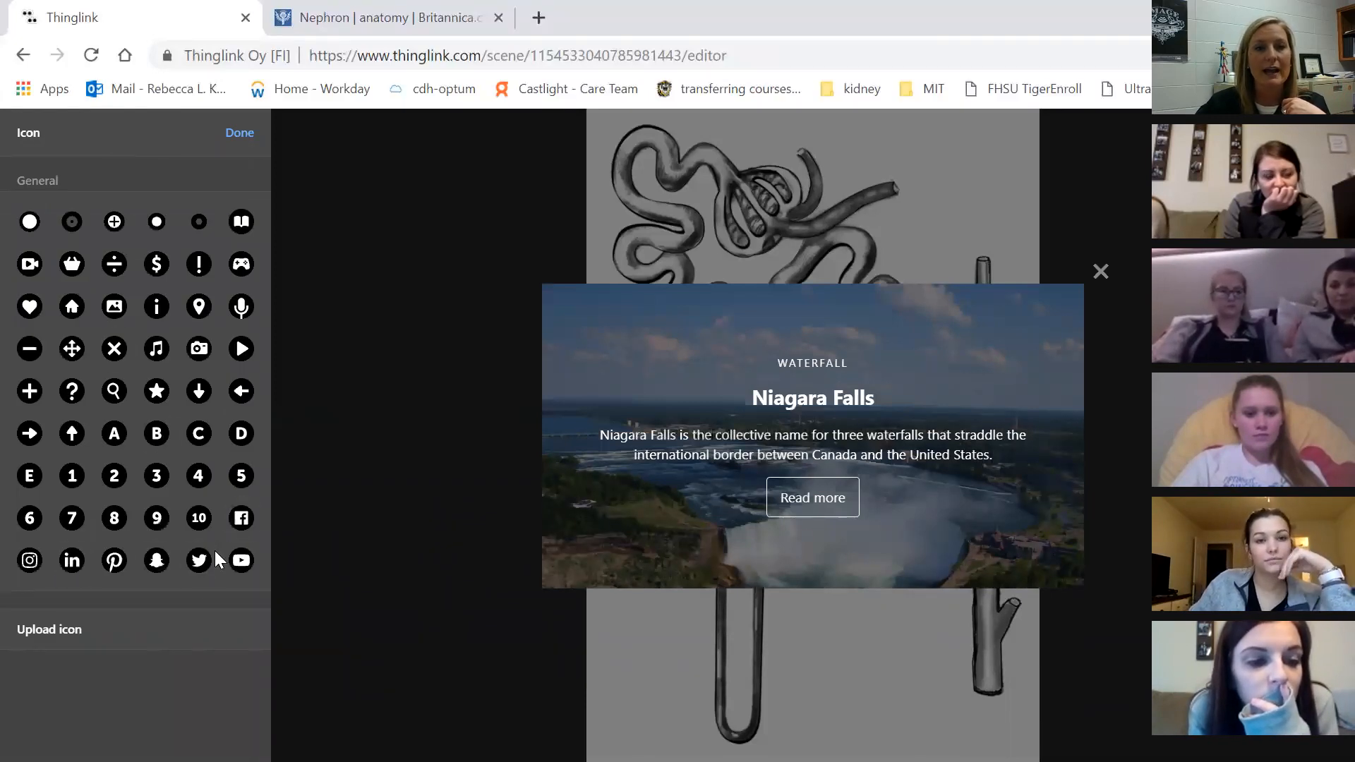
pyautogui.click(241, 134)
pyautogui.scroll(-2, 158, 709)
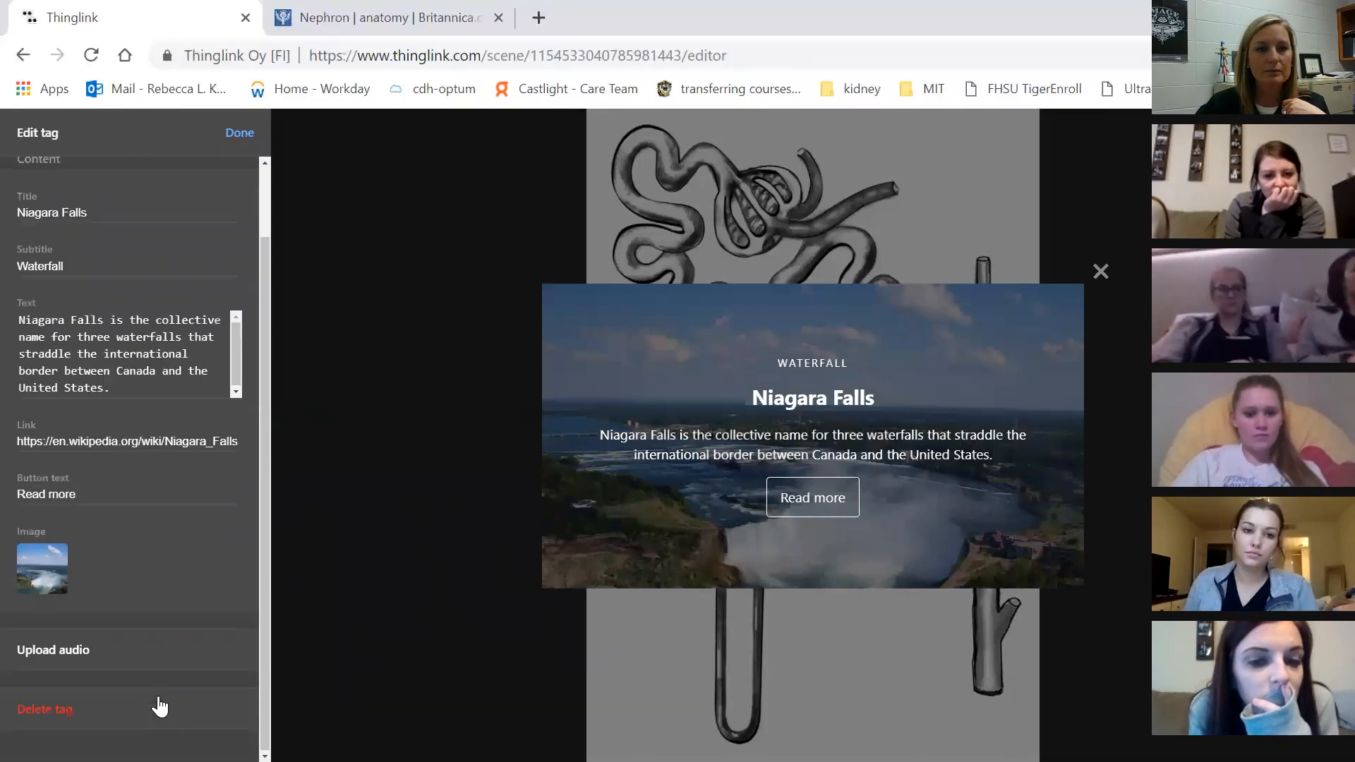
pyautogui.click(240, 133)
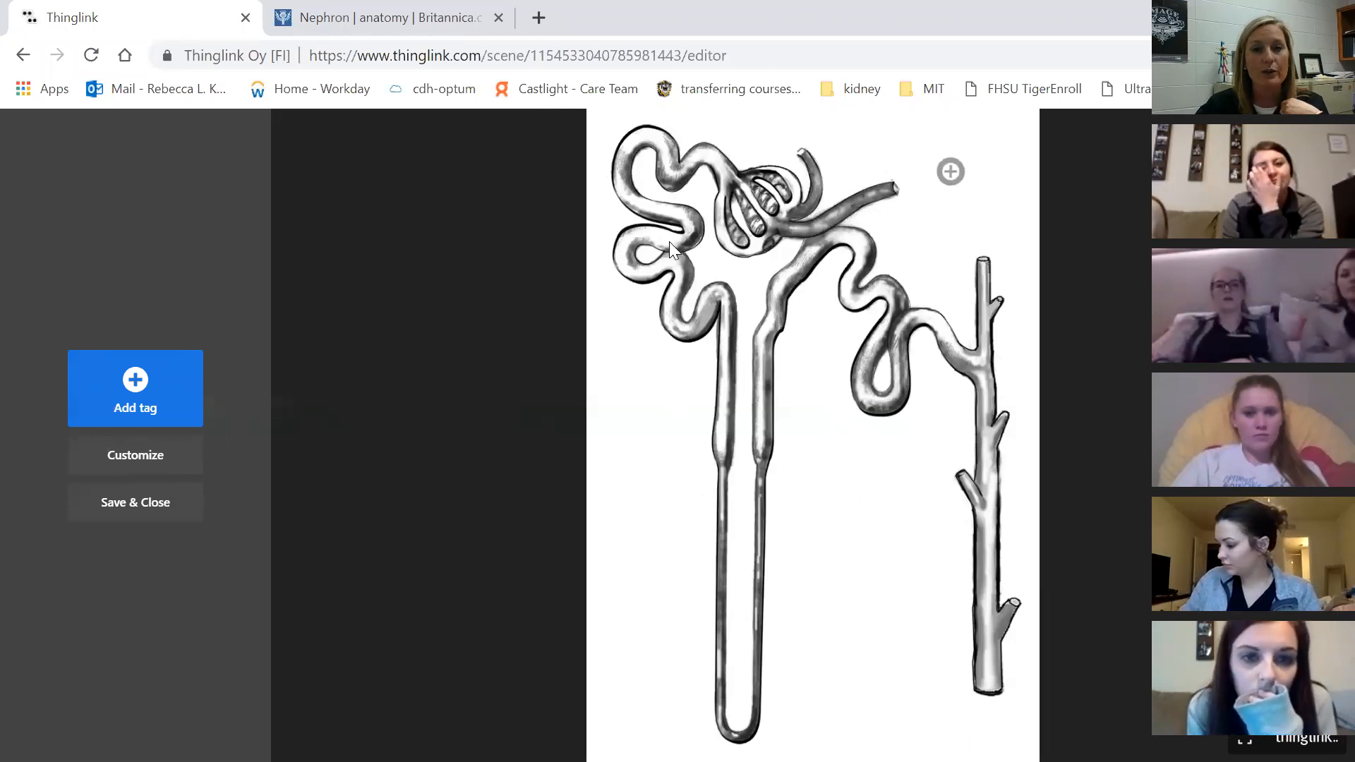
# Reopen the tag and change its marker to the red plain-circle ring icon
pyautogui.click(950, 174)
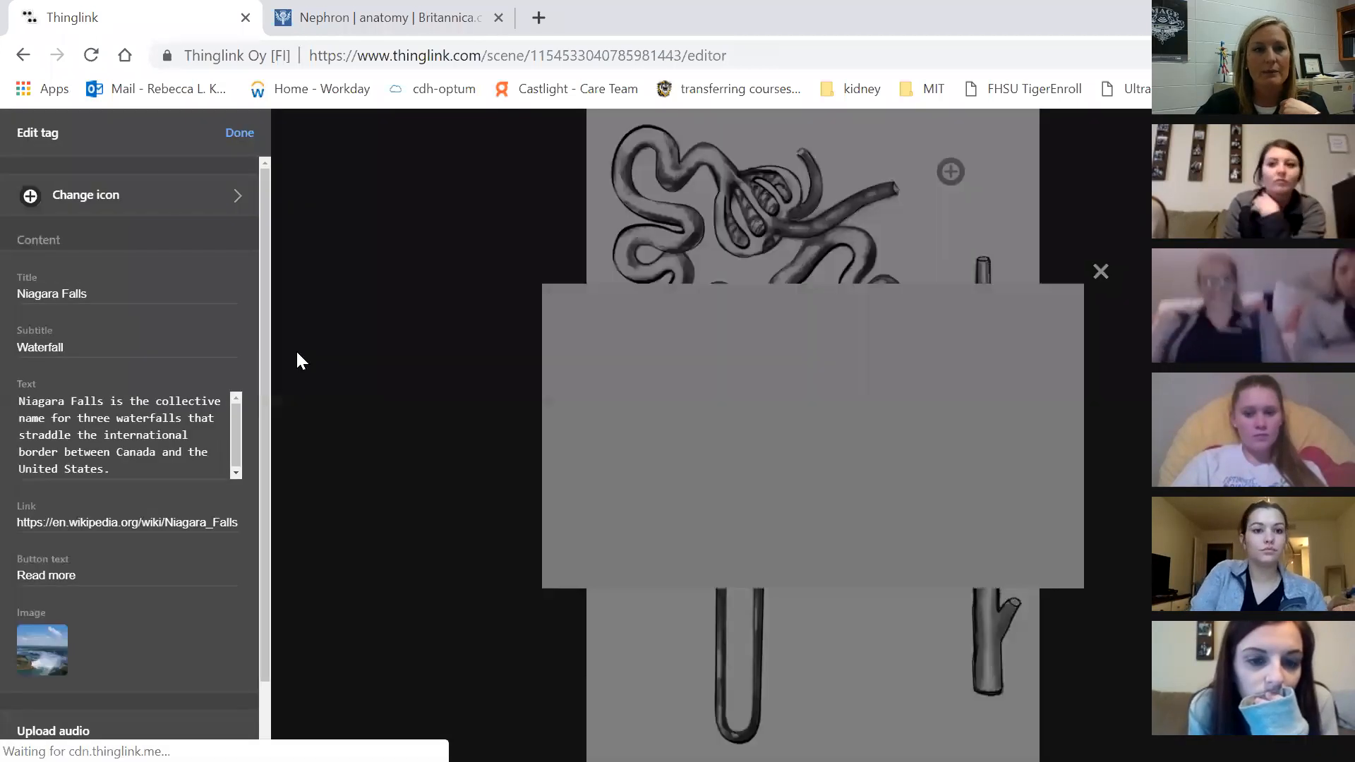
pyautogui.click(115, 204)
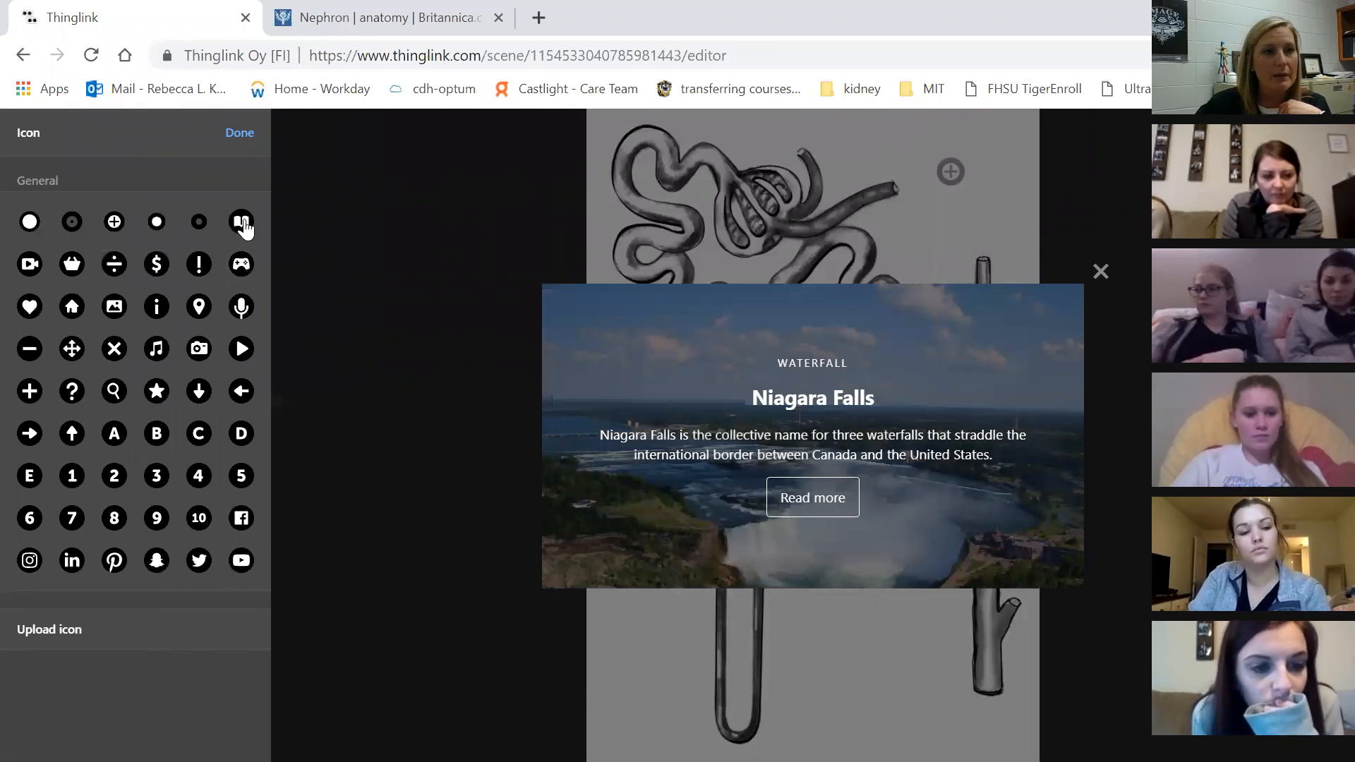
pyautogui.click(30, 225)
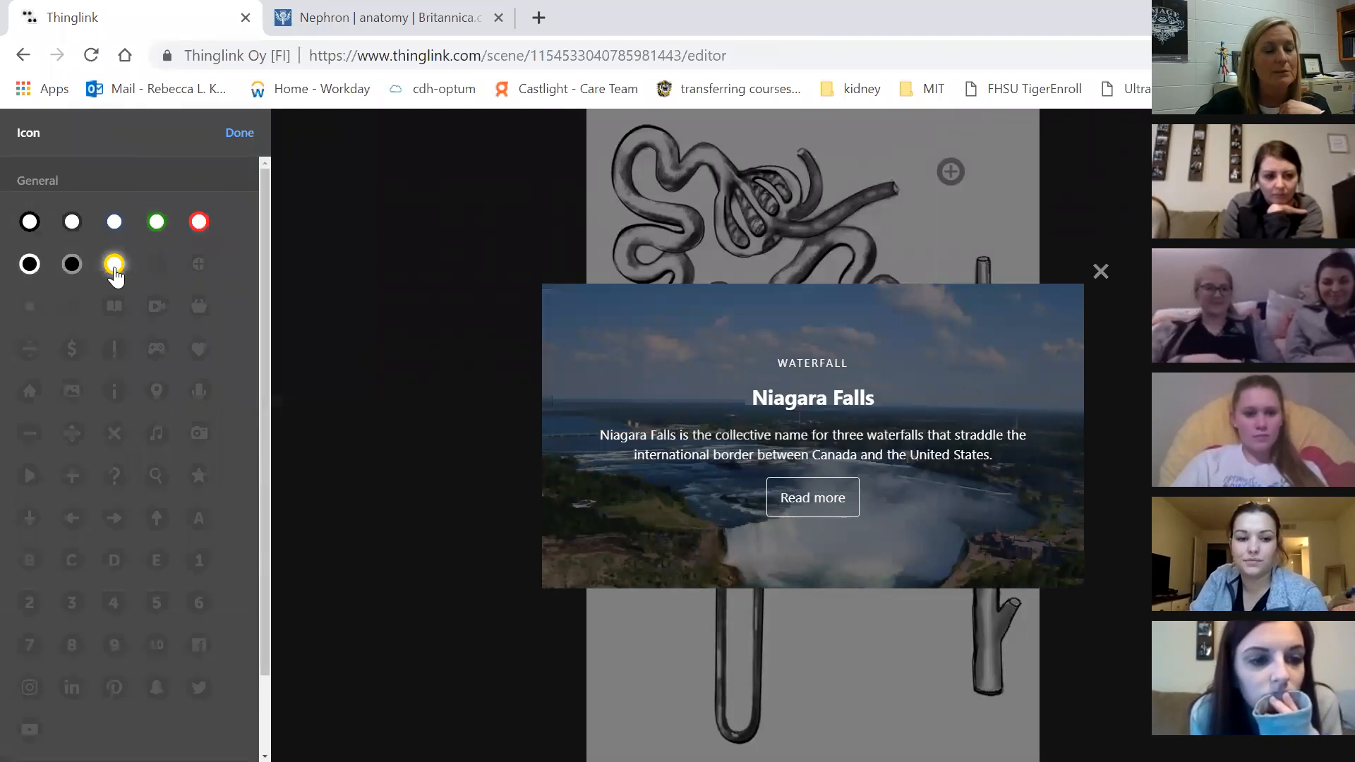
pyautogui.click(198, 224)
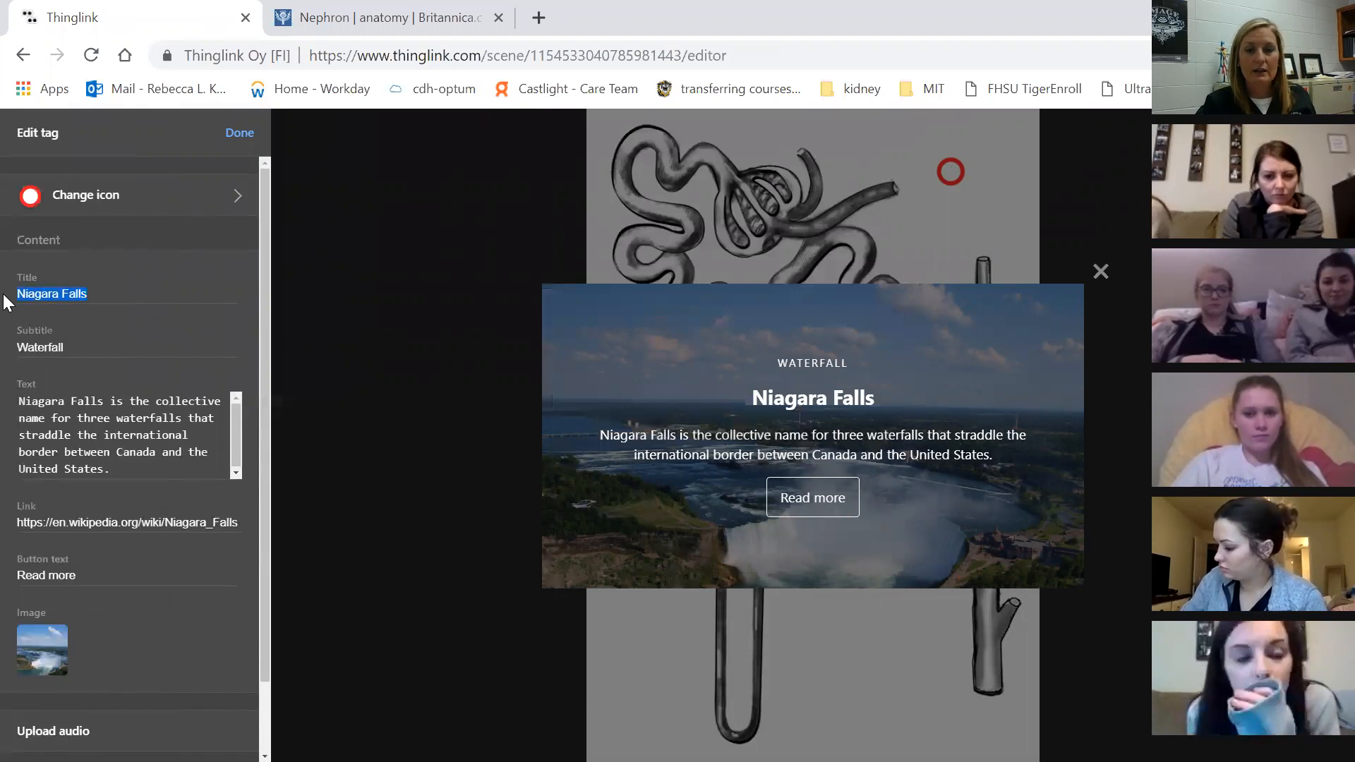
# Title the tag Nephron, subtitle Urinary System, with text 'This is the functioning unit of the kidney.'
pyautogui.write('Nephron')
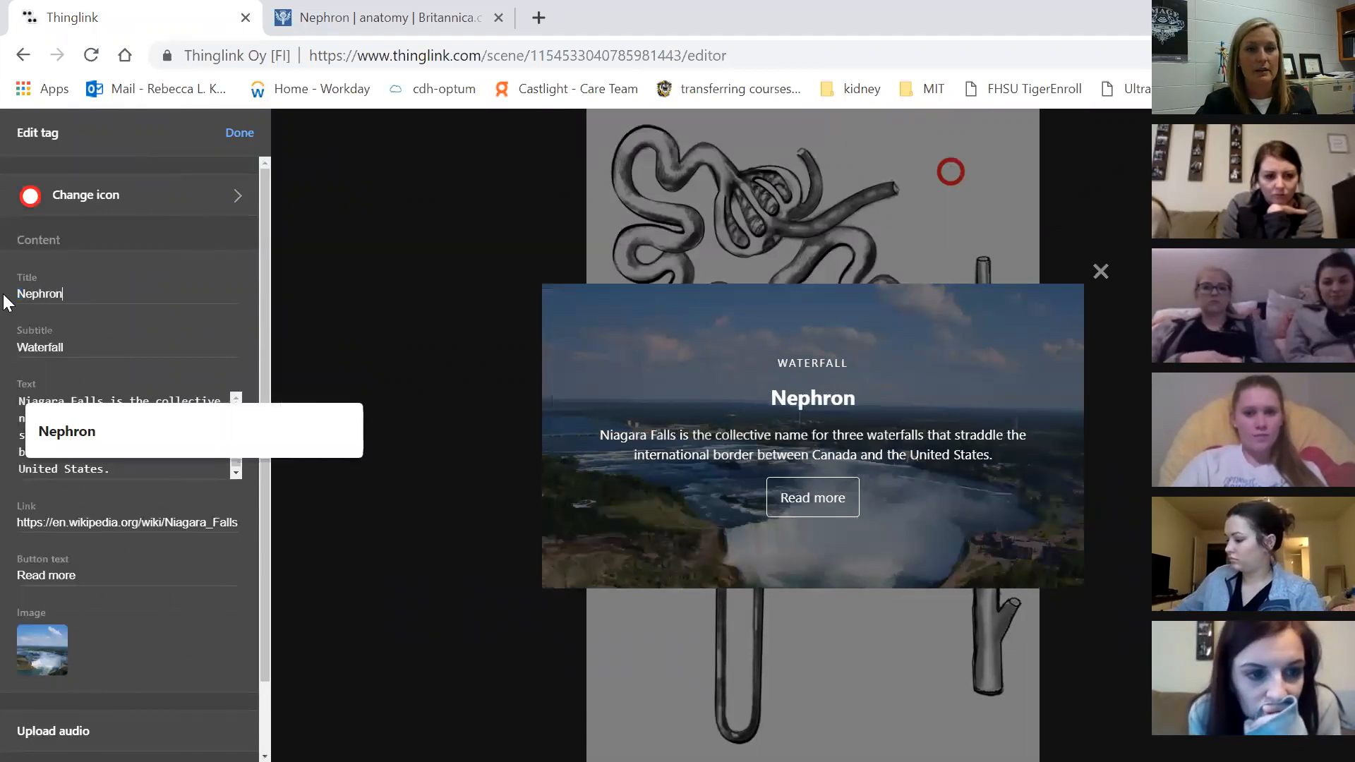
pyautogui.press('Tab')
pyautogui.write('Ur')
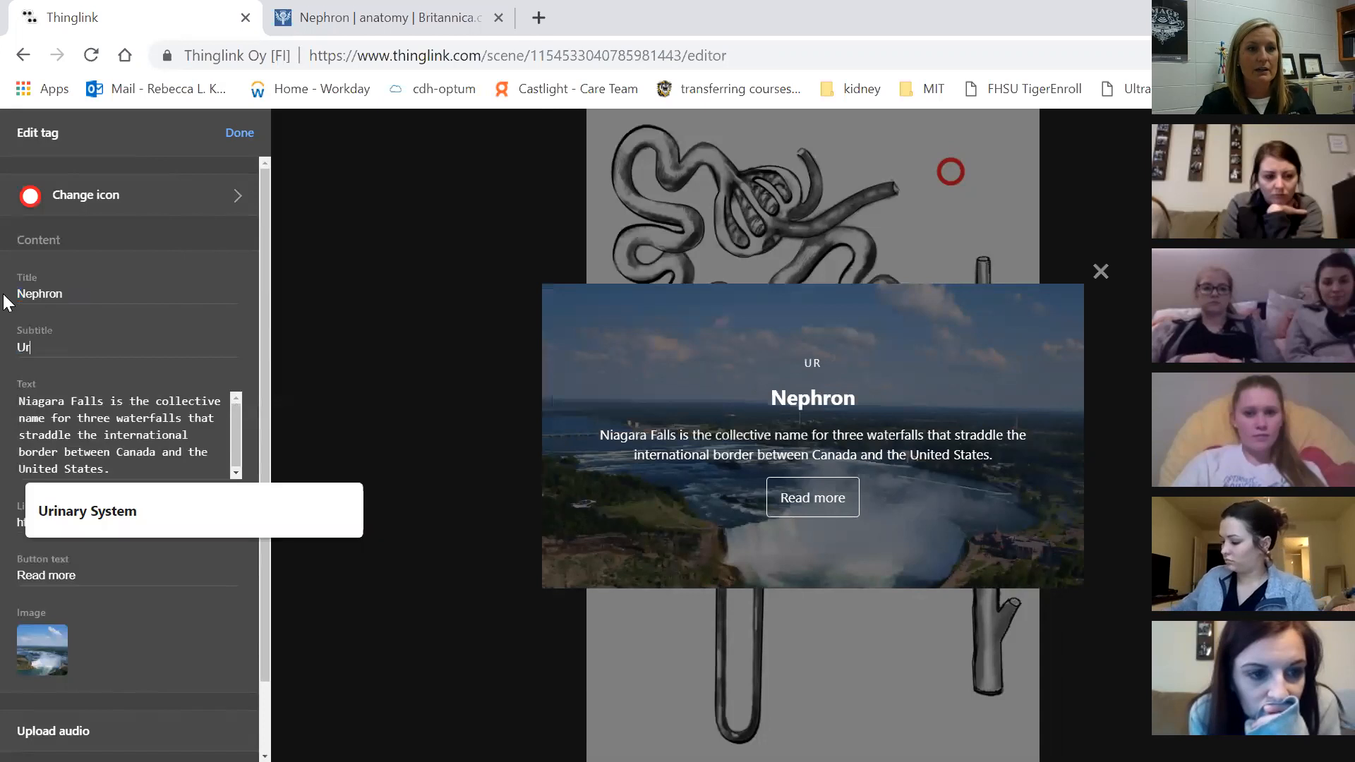
pyautogui.write('inary System')
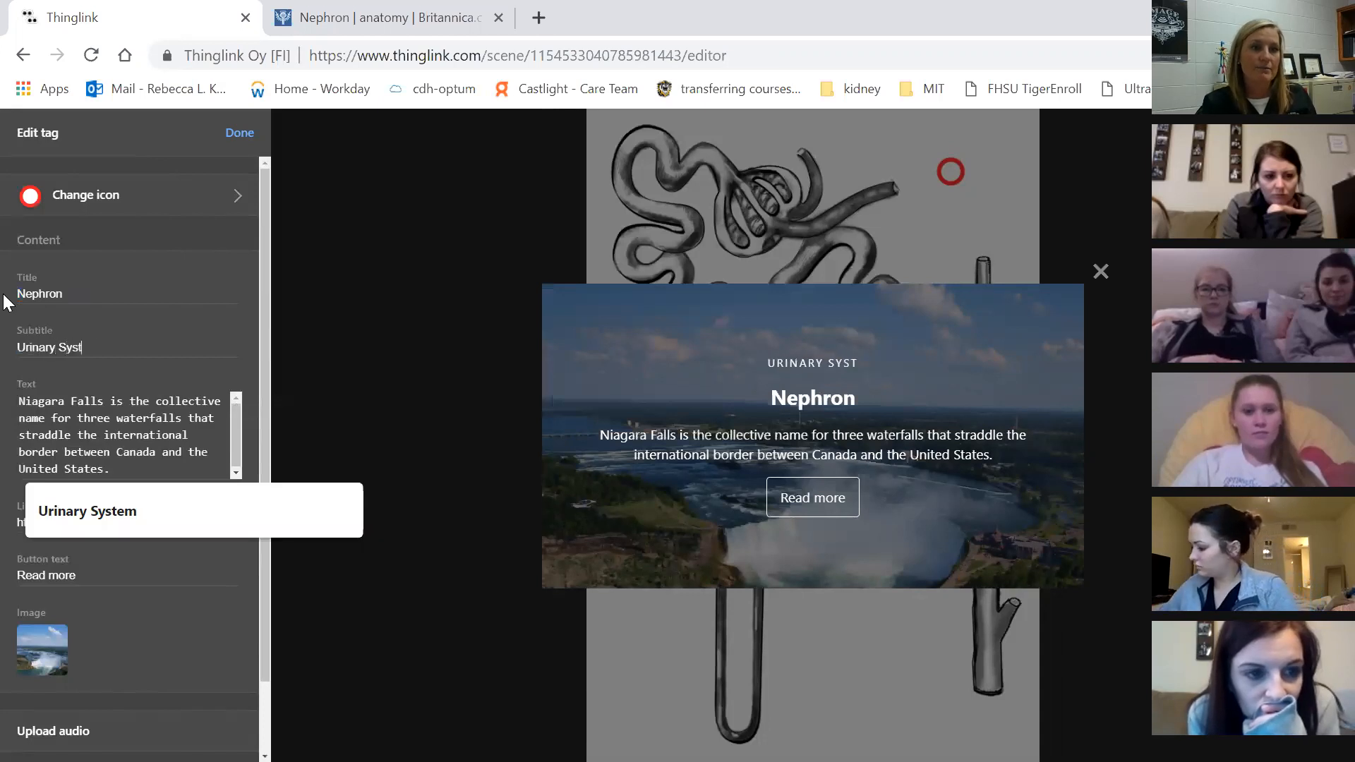
pyautogui.press('Tab')
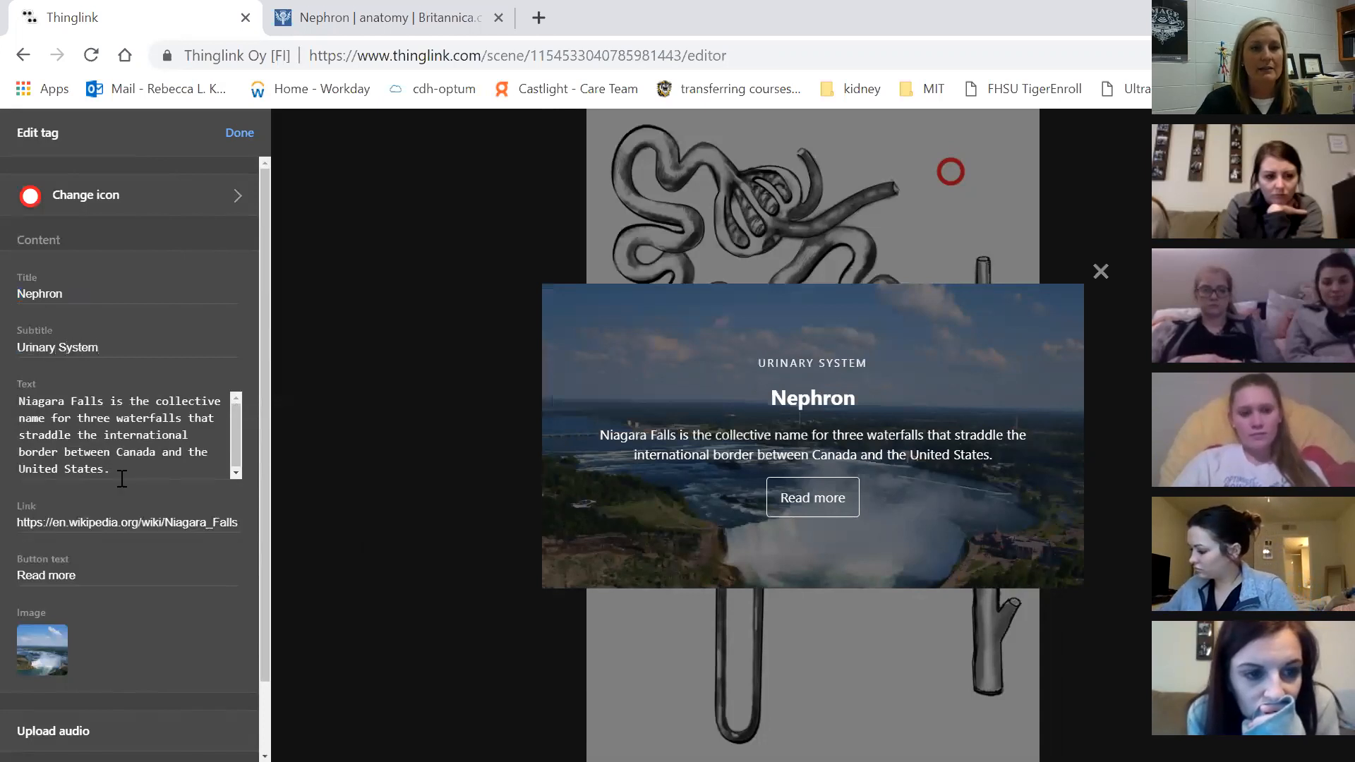
pyautogui.hotkey('ctrl', 'a')
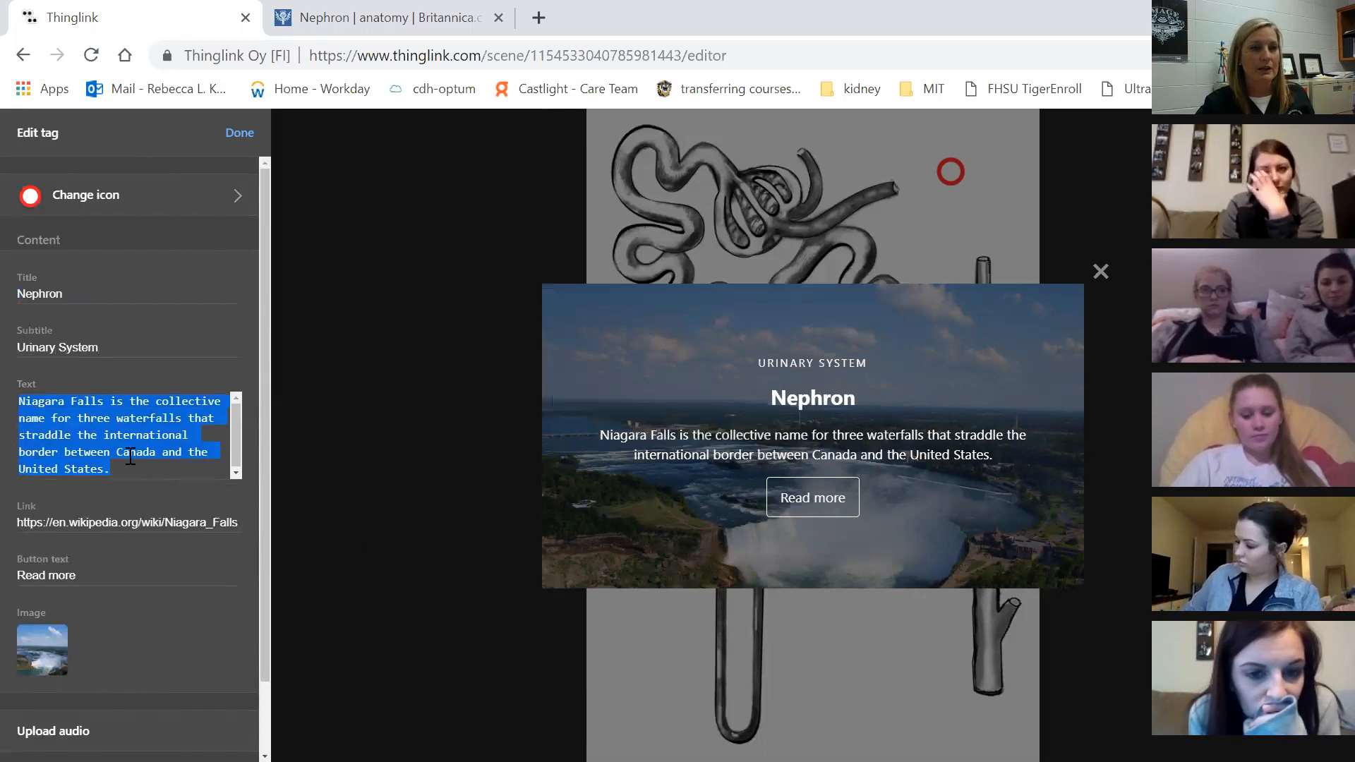
pyautogui.write('This is t')
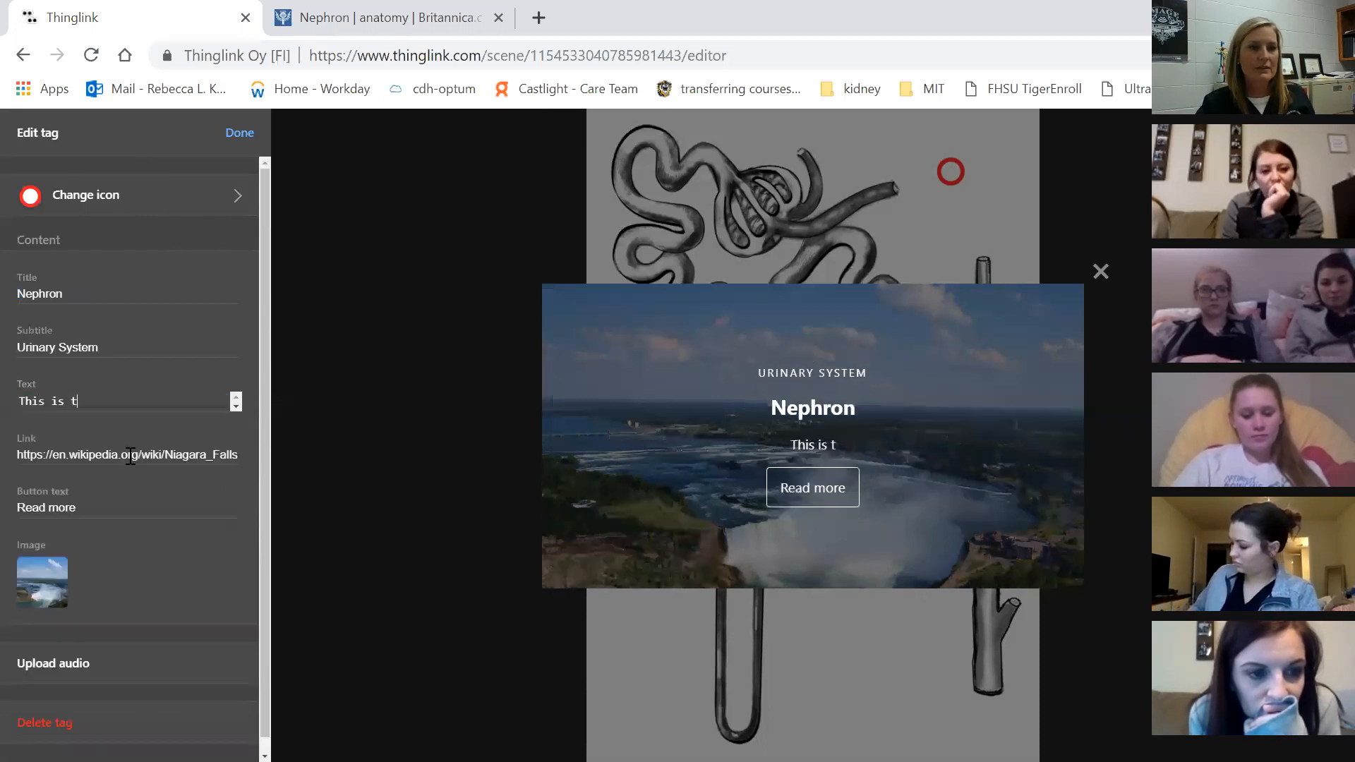
pyautogui.write('he functi')
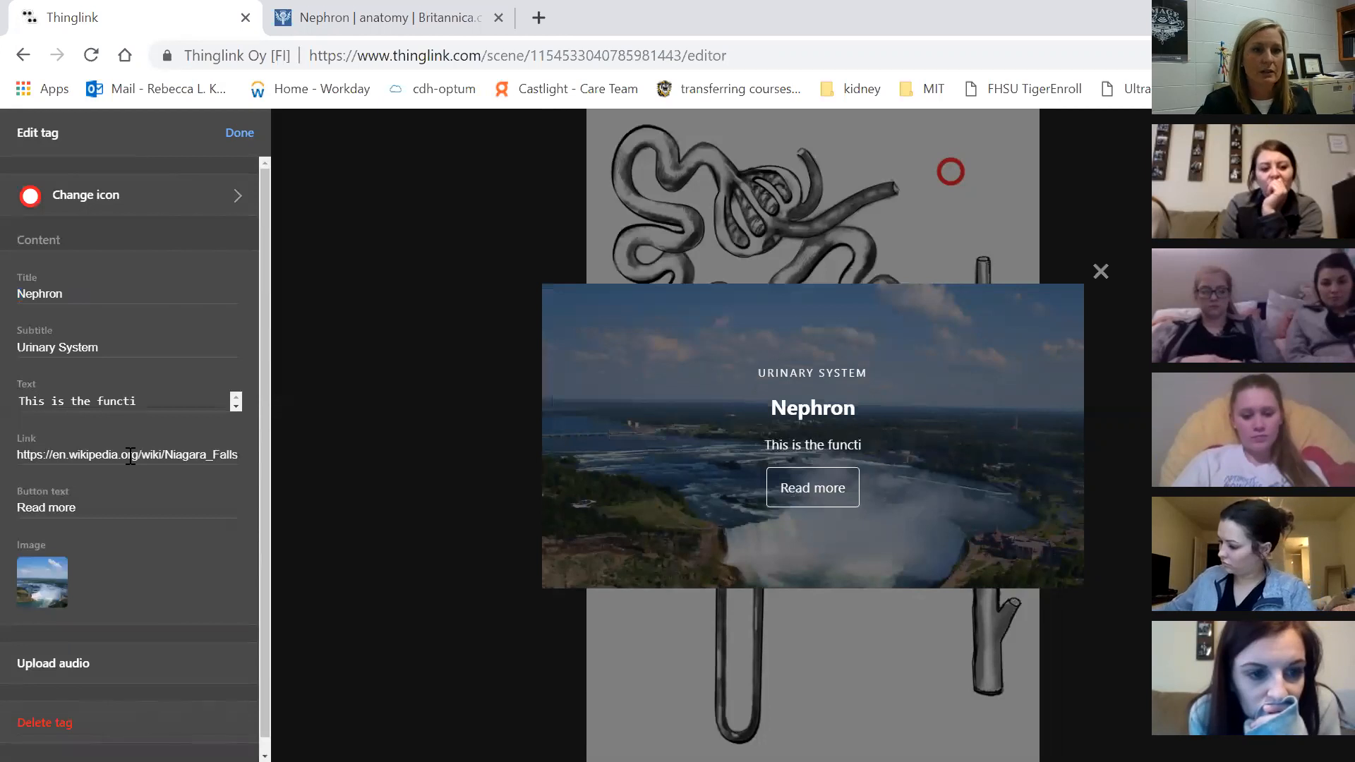
pyautogui.write('oning unit o')
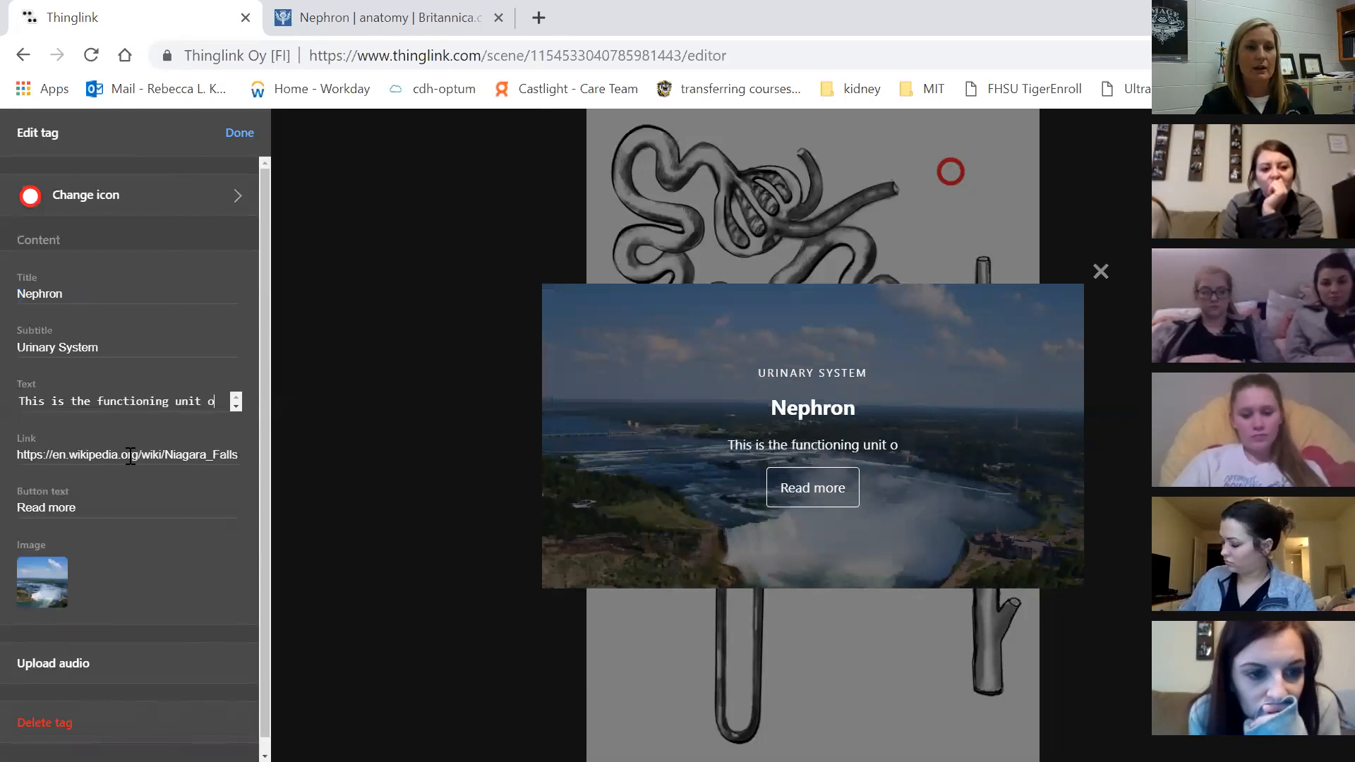
pyautogui.write('f the kidney.')
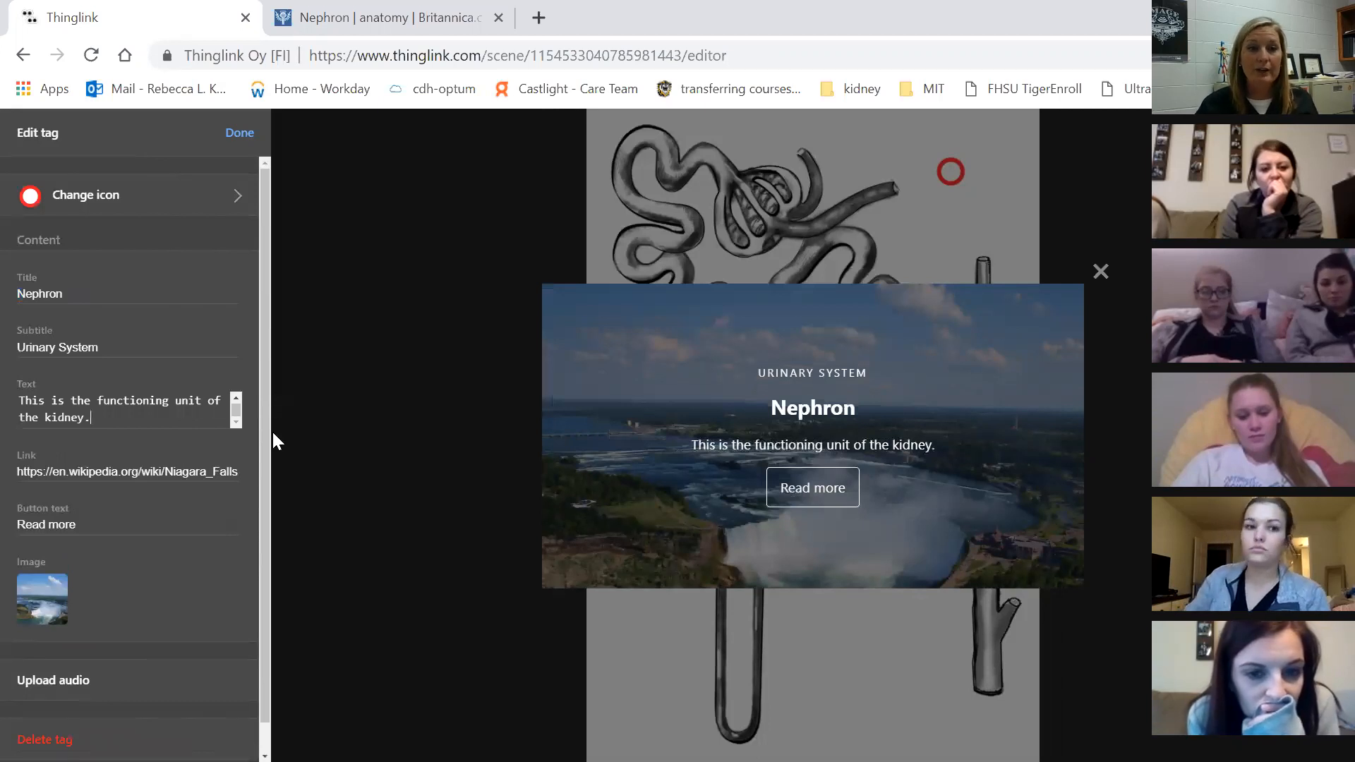
pyautogui.scroll(-1, 249, 452)
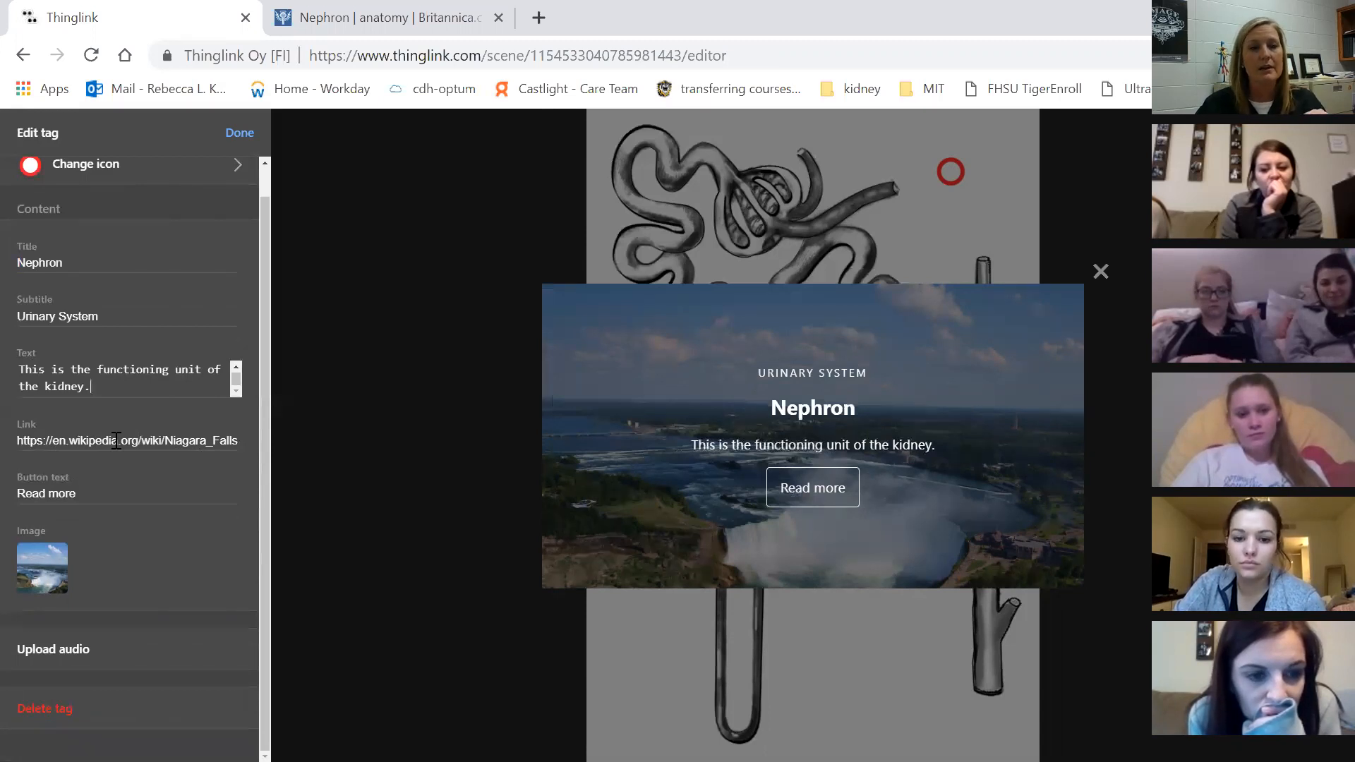
# Replace the tag's Wikipedia link with the Britannica nephron article's web address
pyautogui.click(343, 20)
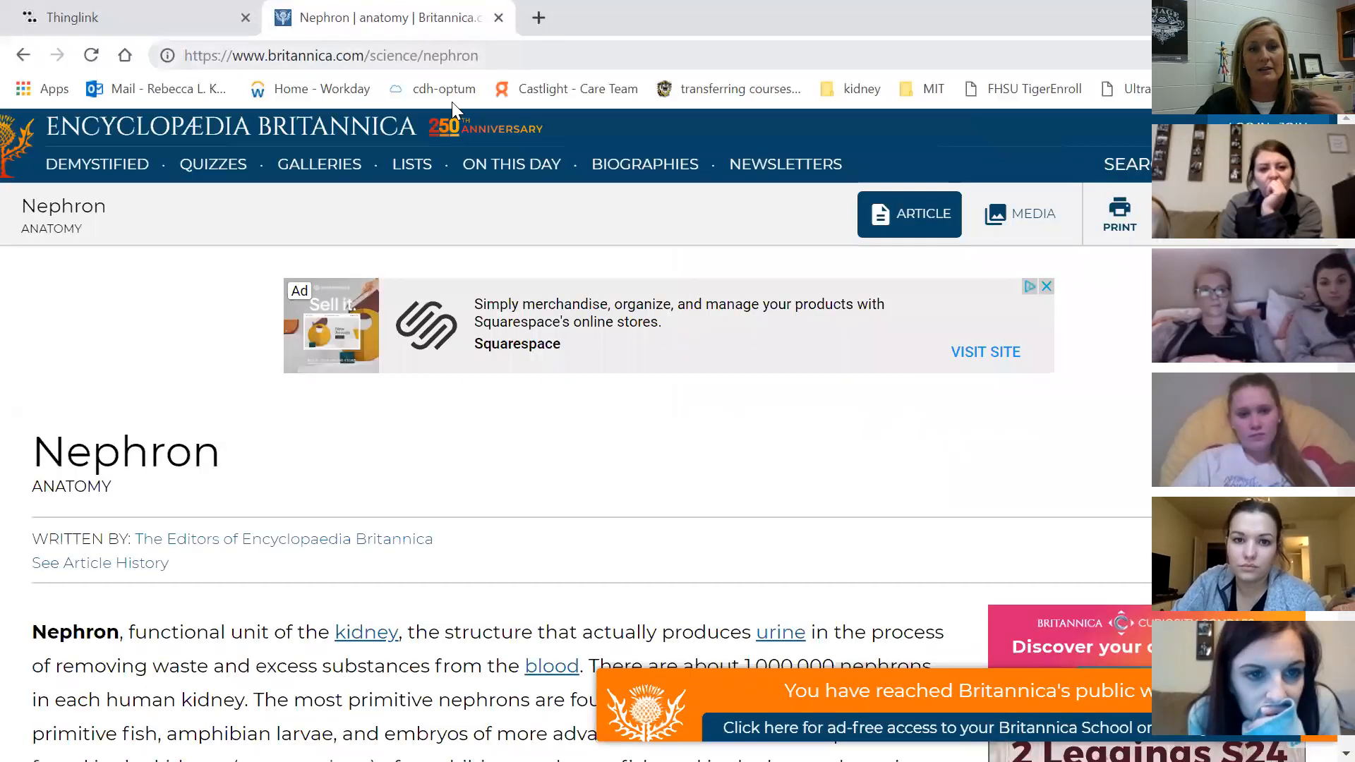
pyautogui.scroll(-10, 469, 494)
pyautogui.scroll(10, 463, 508)
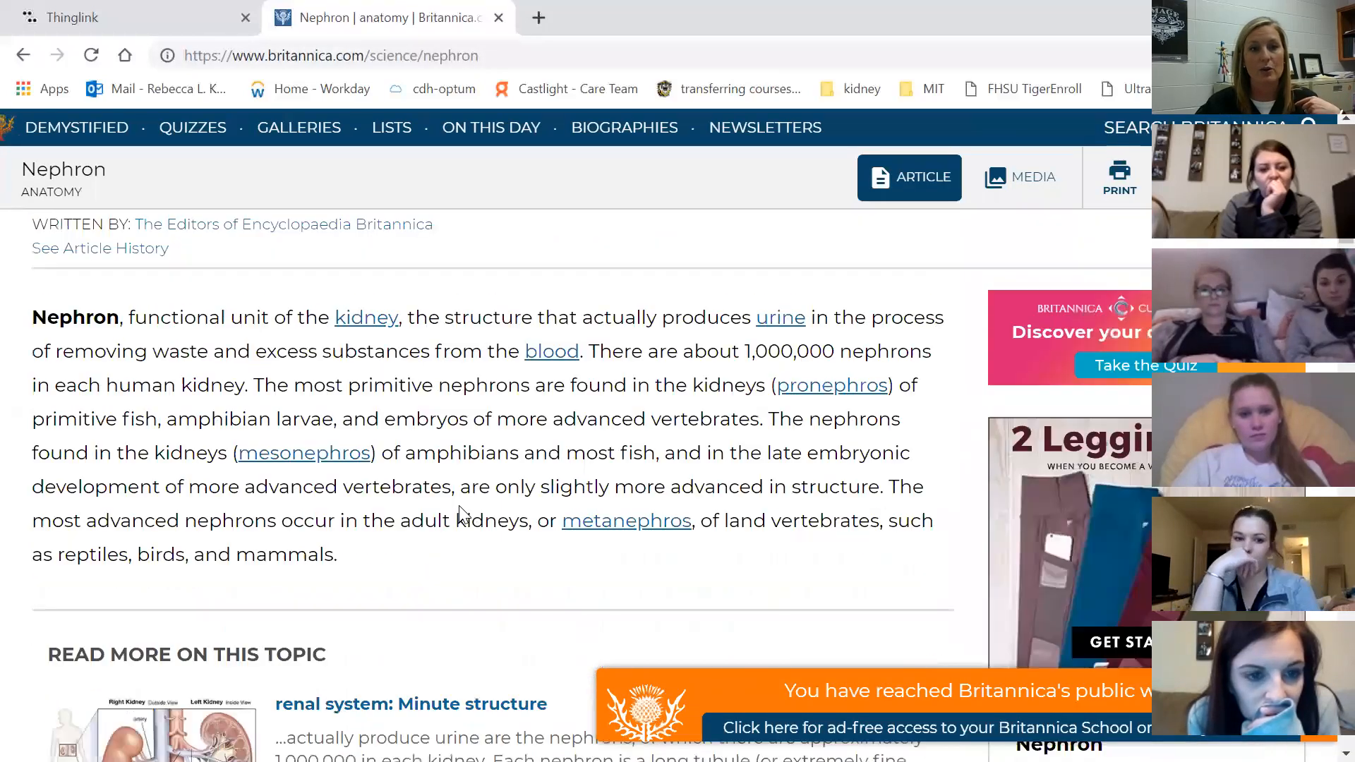
pyautogui.click(533, 56)
pyautogui.hotkey('ctrl', 'c')
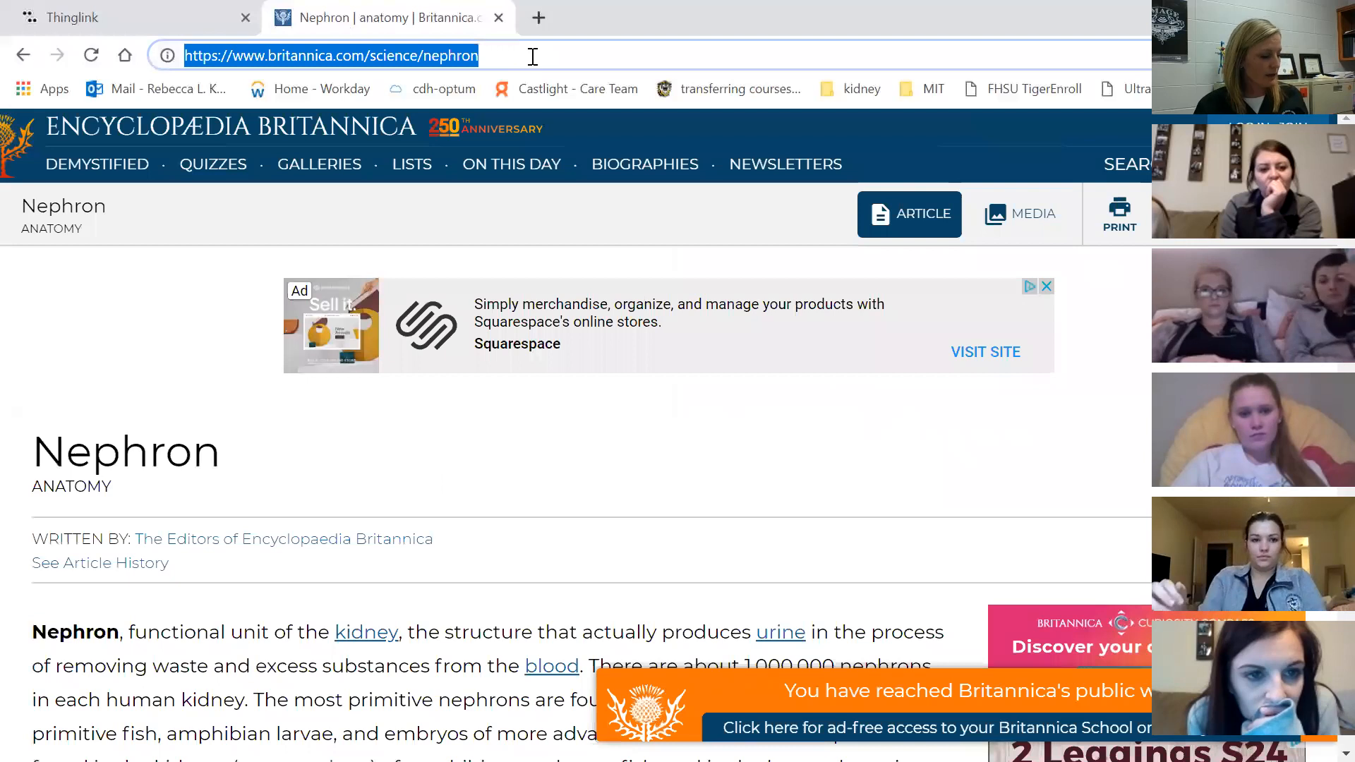
pyautogui.hotkey('ctrl', 'shift', 'Tab')
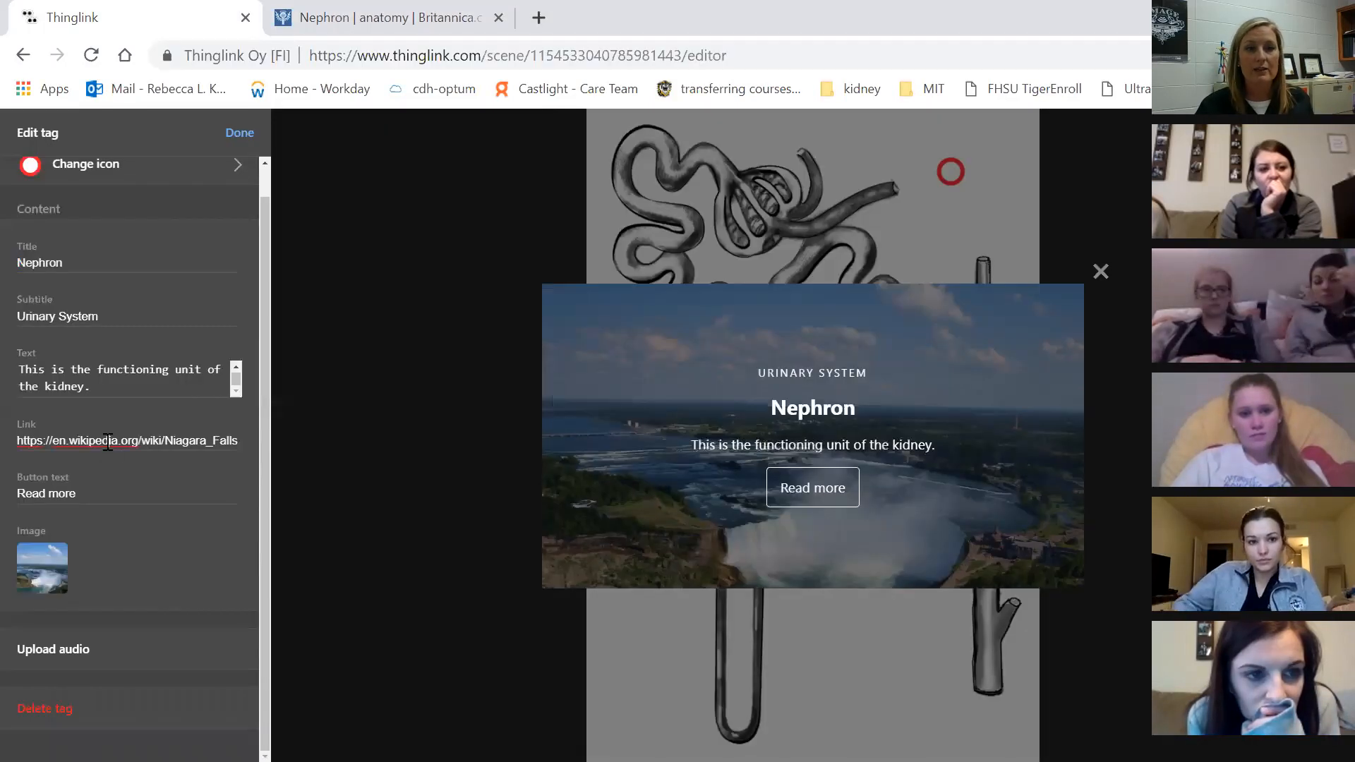
pyautogui.tripleClick(206, 440)
pyautogui.hotkey('ctrl', 'v')
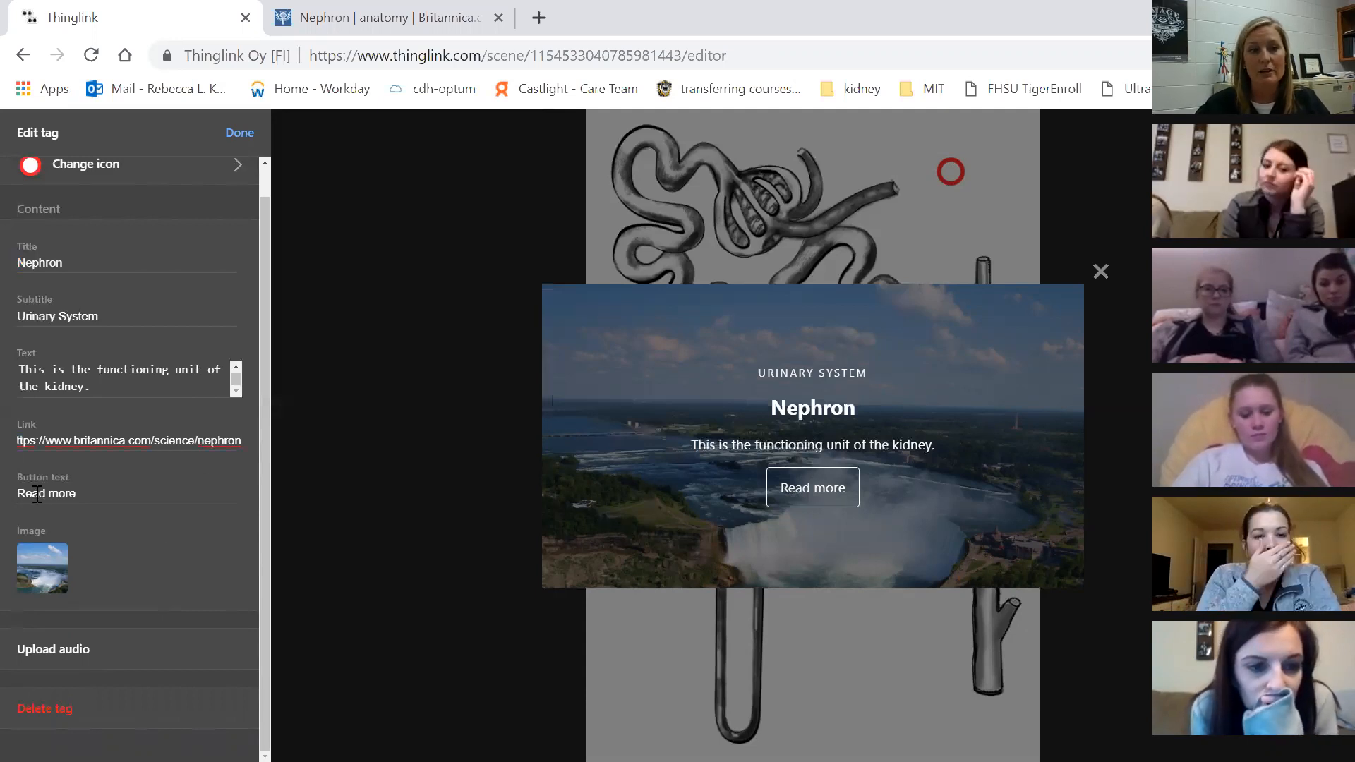
# Change the tag's button text from Read more to Click Here
pyautogui.click(78, 492)
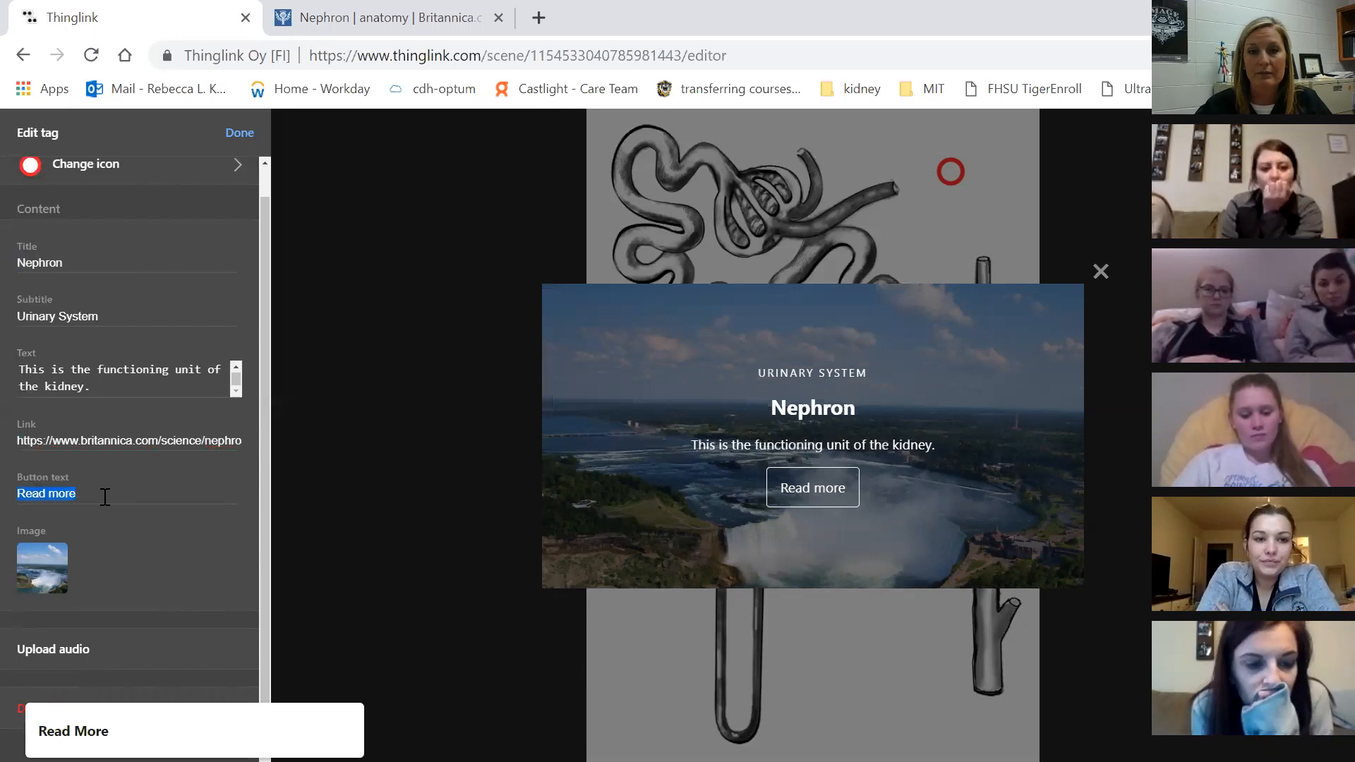
pyautogui.write('Click Here')
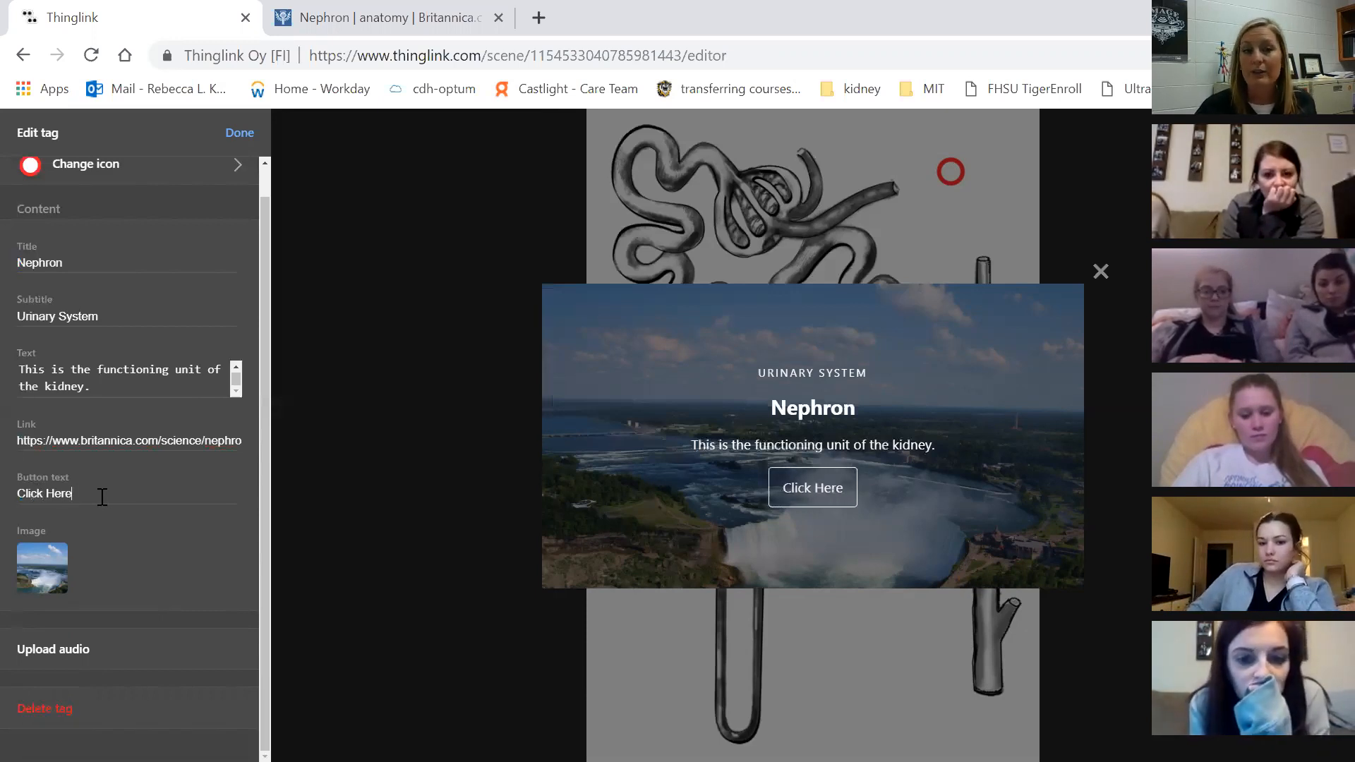
pyautogui.moveTo(42, 572)
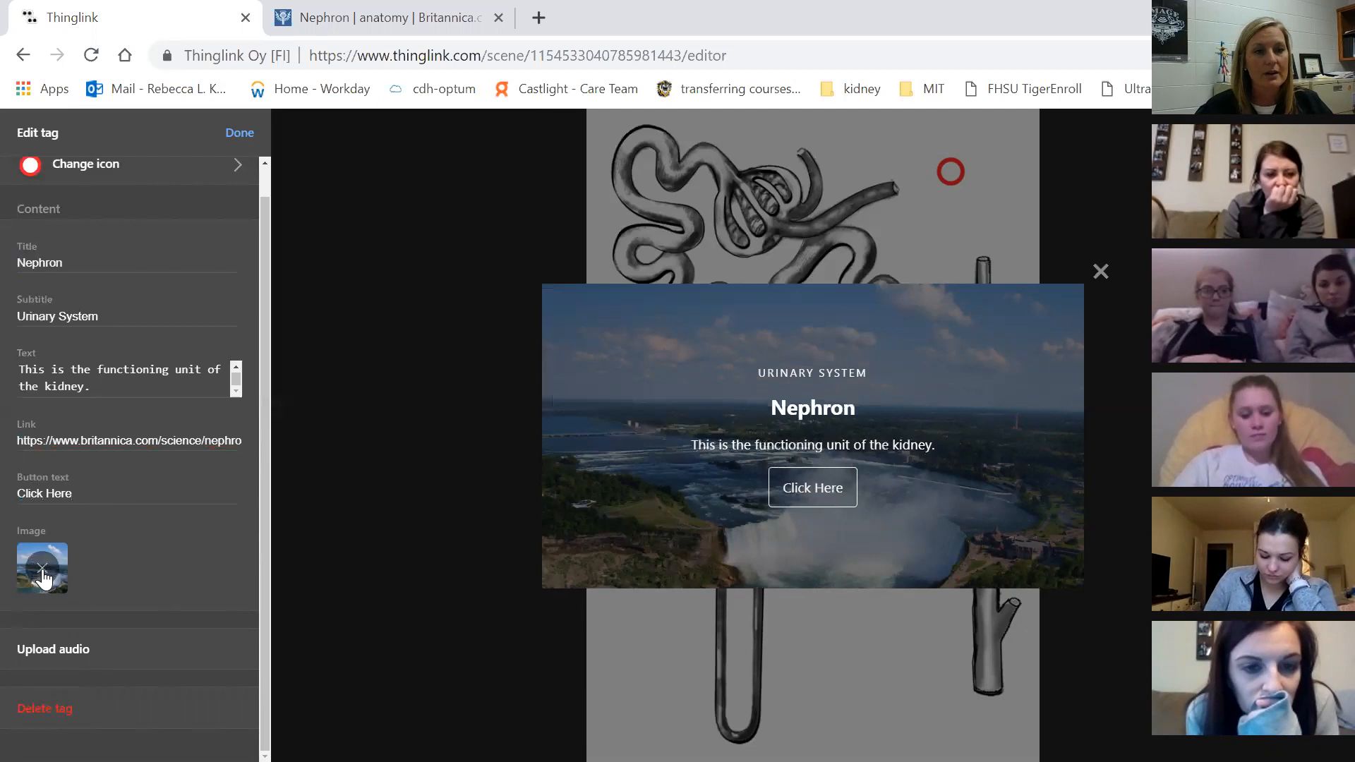
# Replace the waterfall picture with nephron.png as the tag image and close the tag editor
pyautogui.click(43, 569)
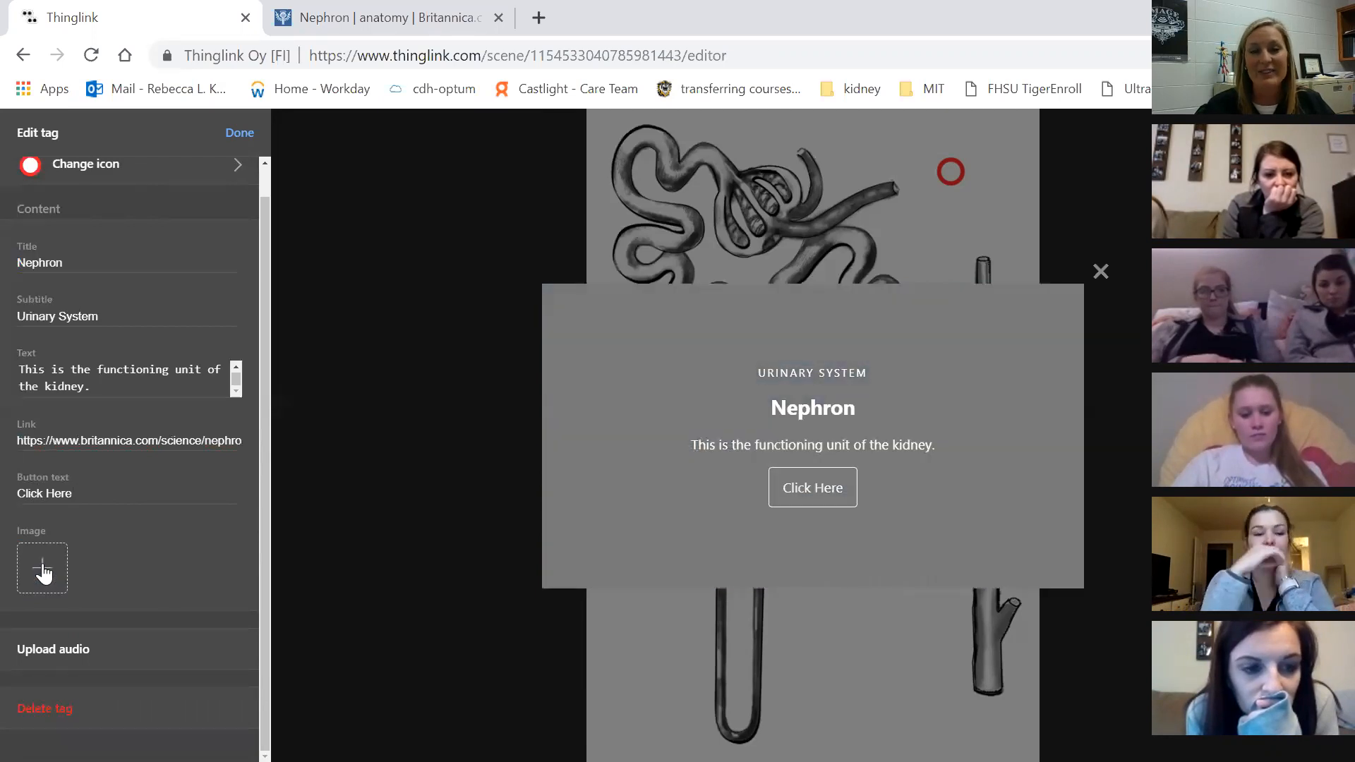
pyautogui.click(124, 559)
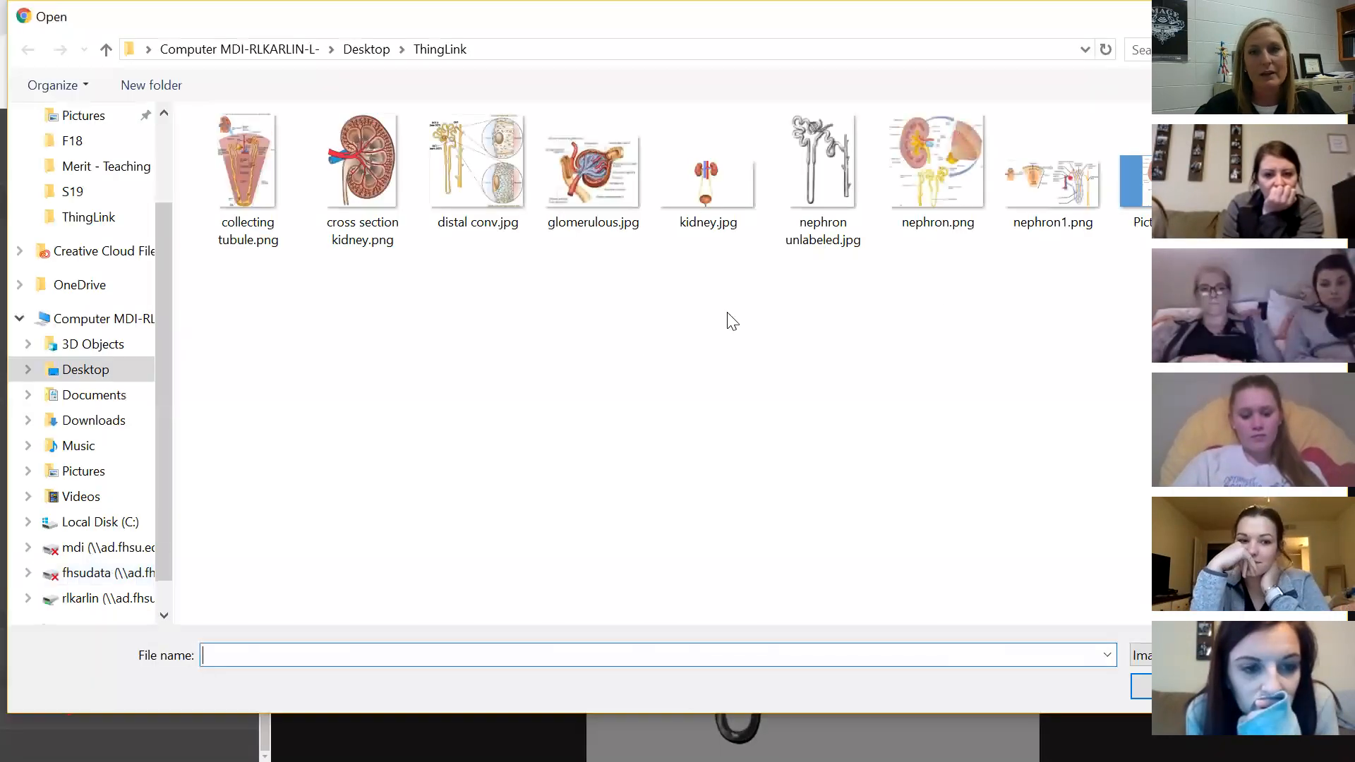
pyautogui.click(951, 170)
pyautogui.press('Return')
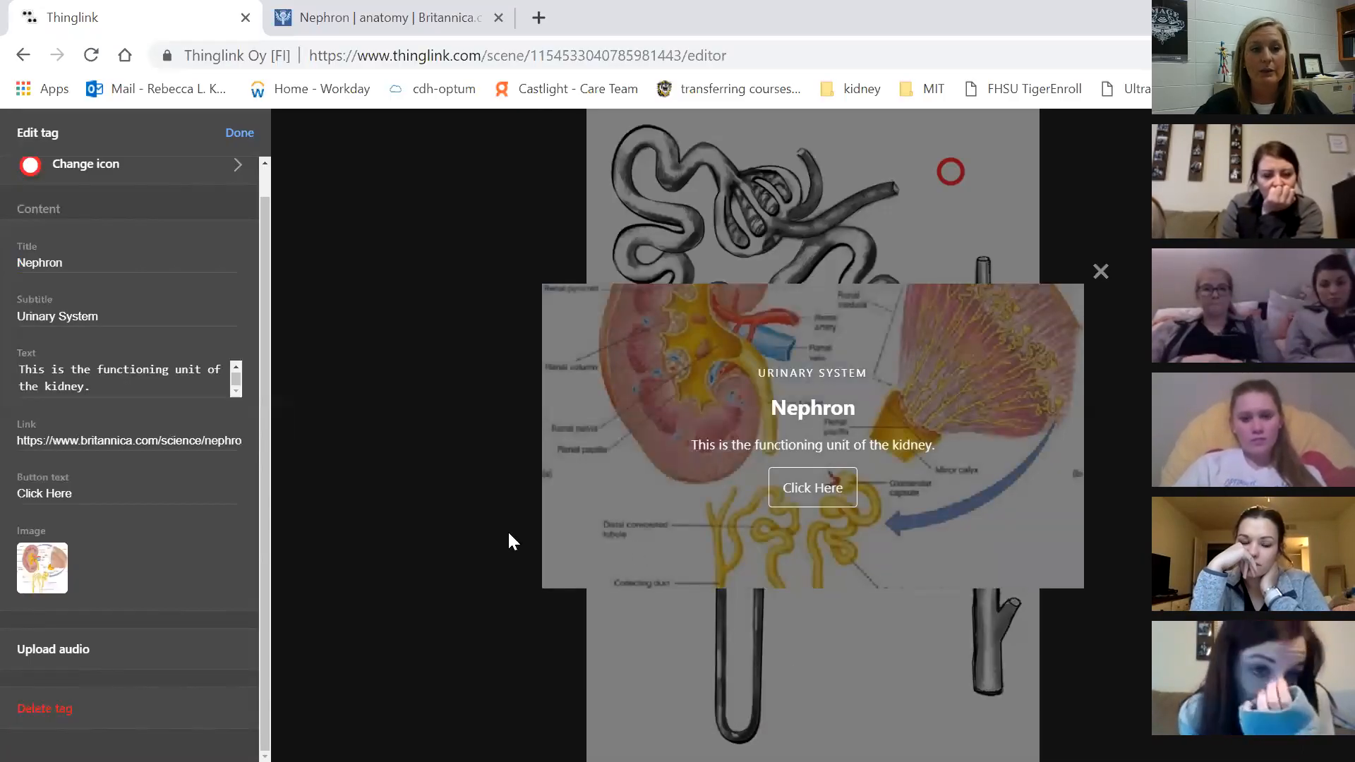
pyautogui.moveTo(268, 287); pyautogui.dragTo(265, 241)
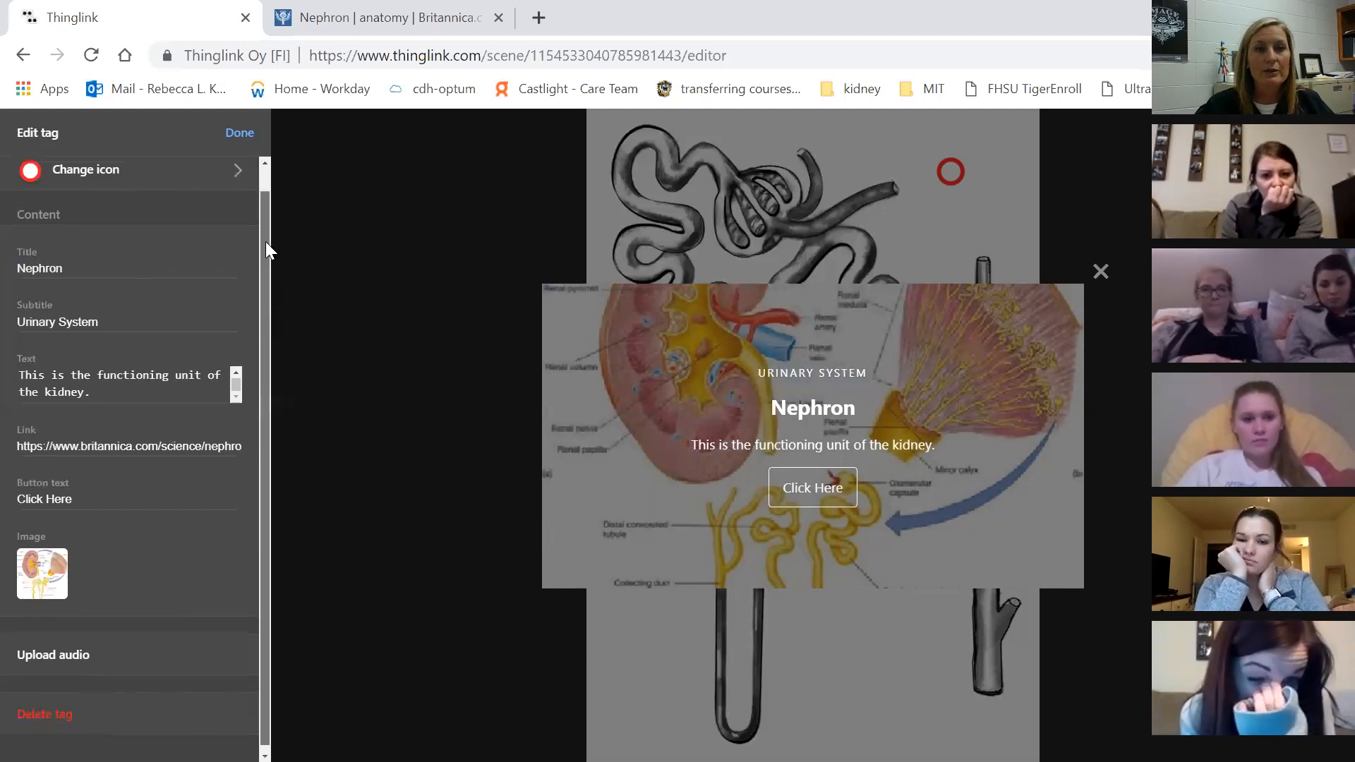
pyautogui.click(238, 136)
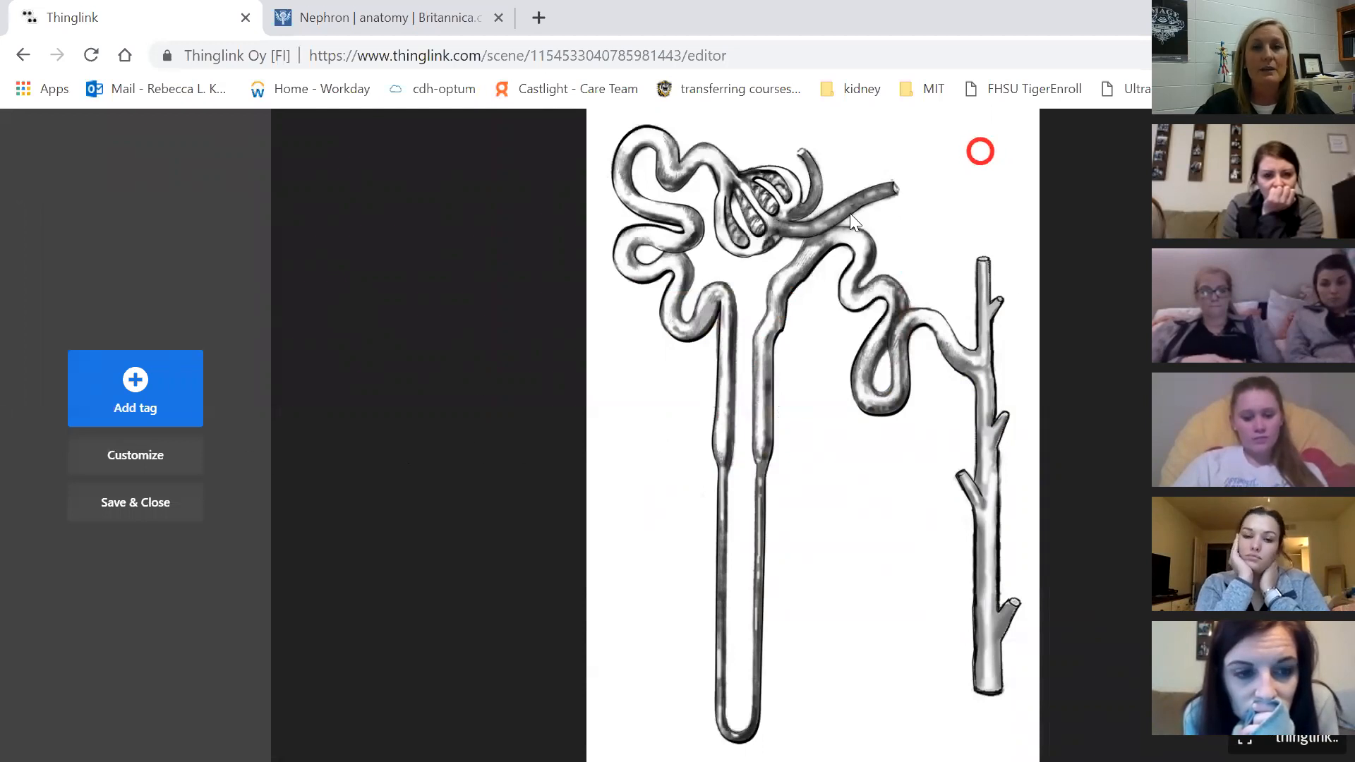
# In Customize, try the black, orange, pink and purple themes, then apply teal
pyautogui.click(144, 462)
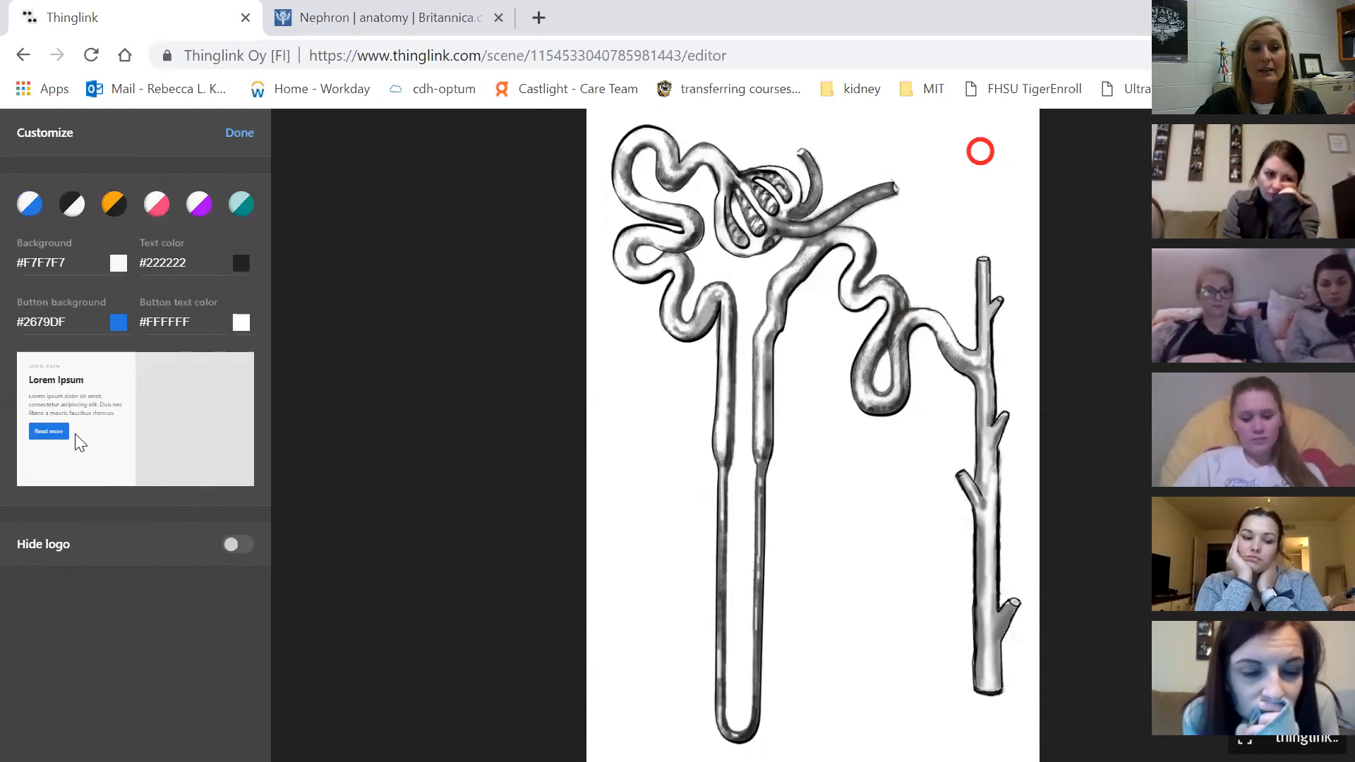
pyautogui.click(71, 212)
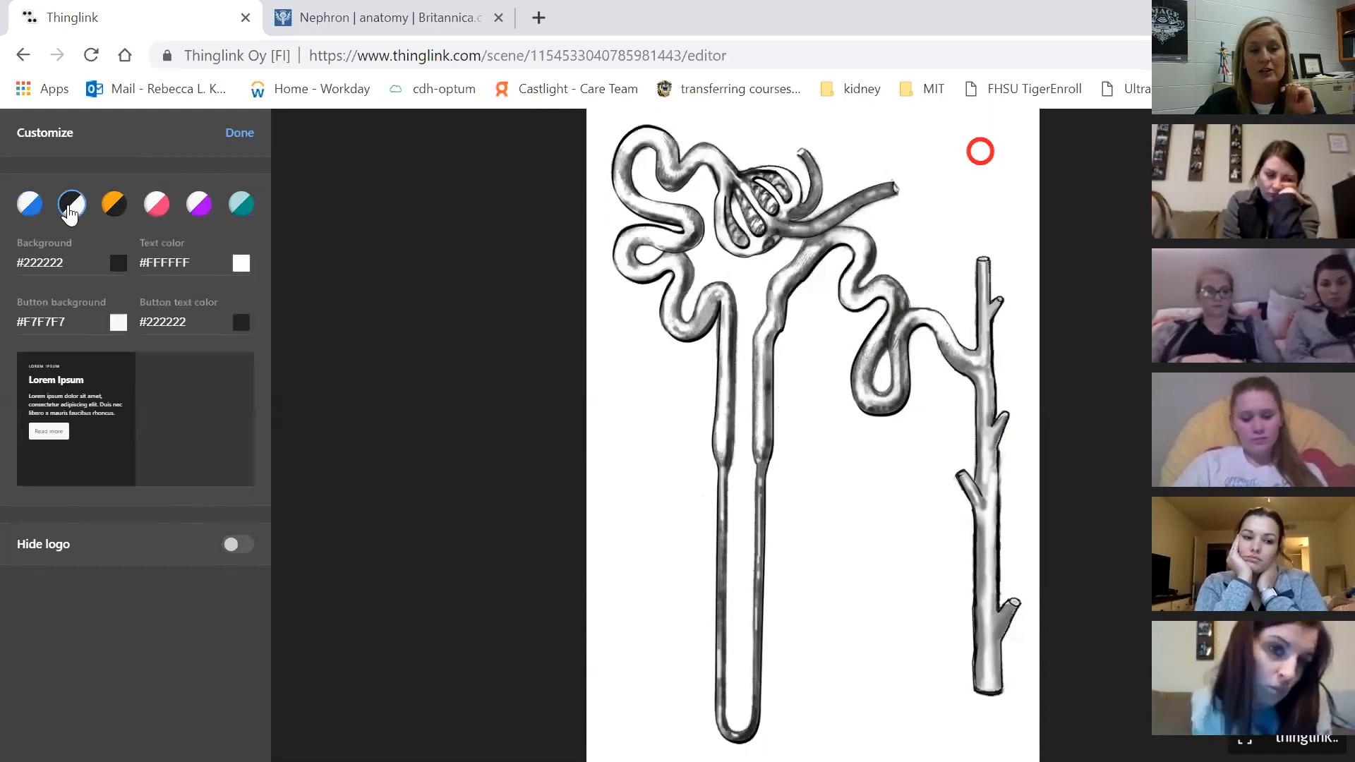
pyautogui.click(117, 208)
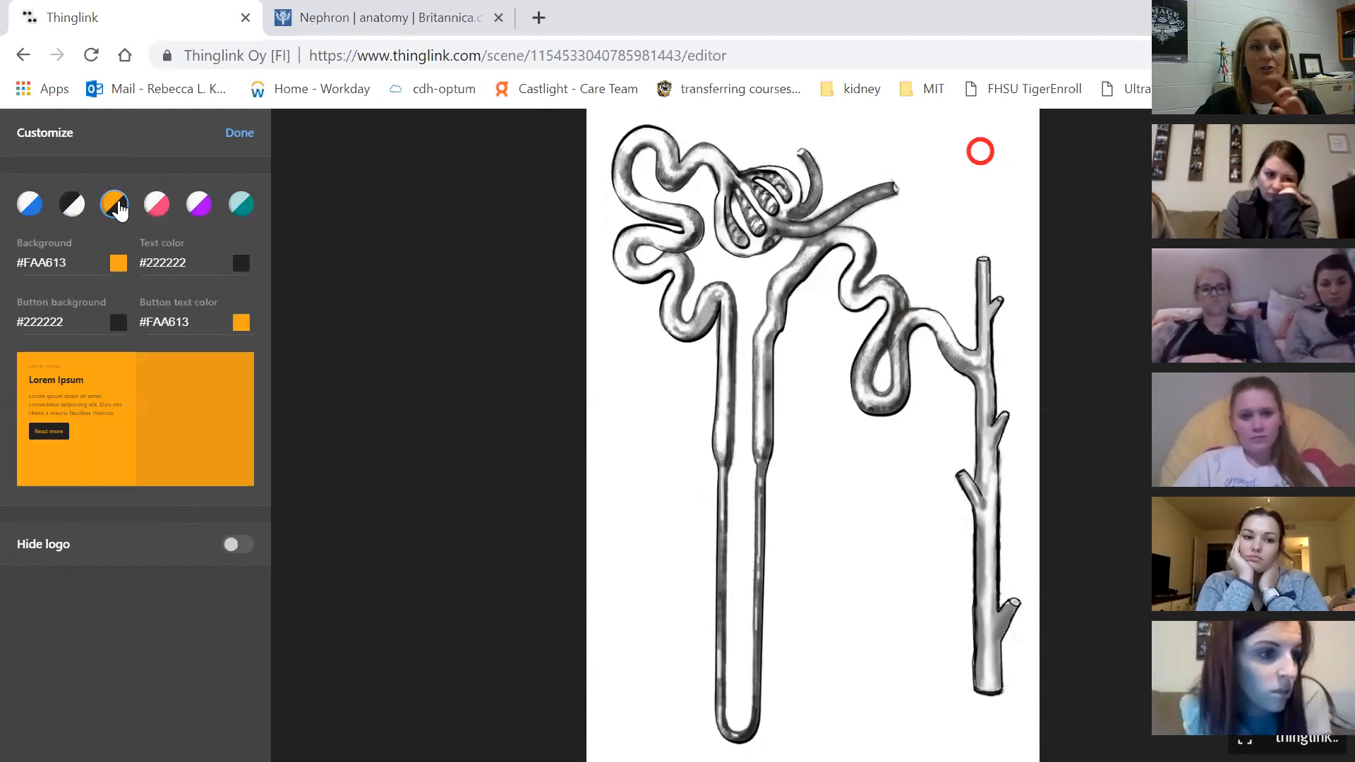
pyautogui.click(158, 209)
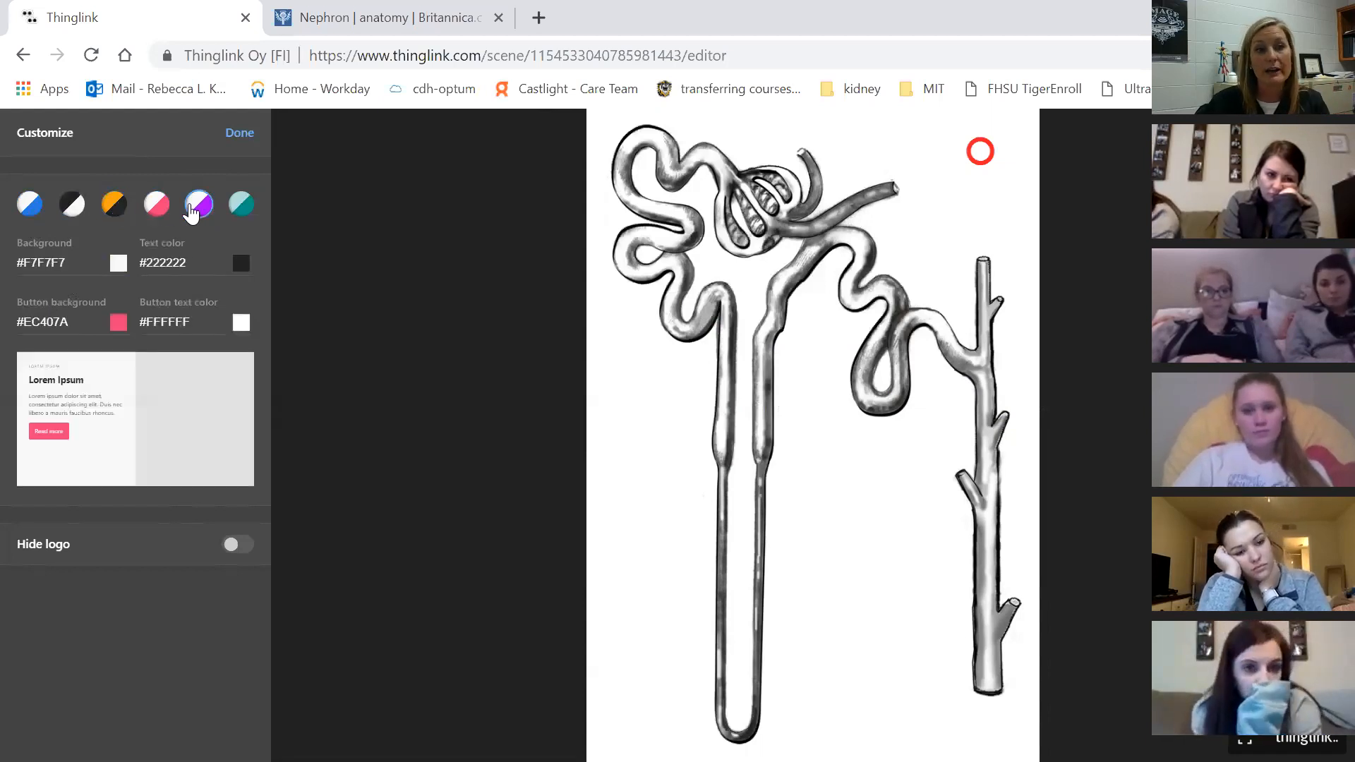
pyautogui.click(192, 209)
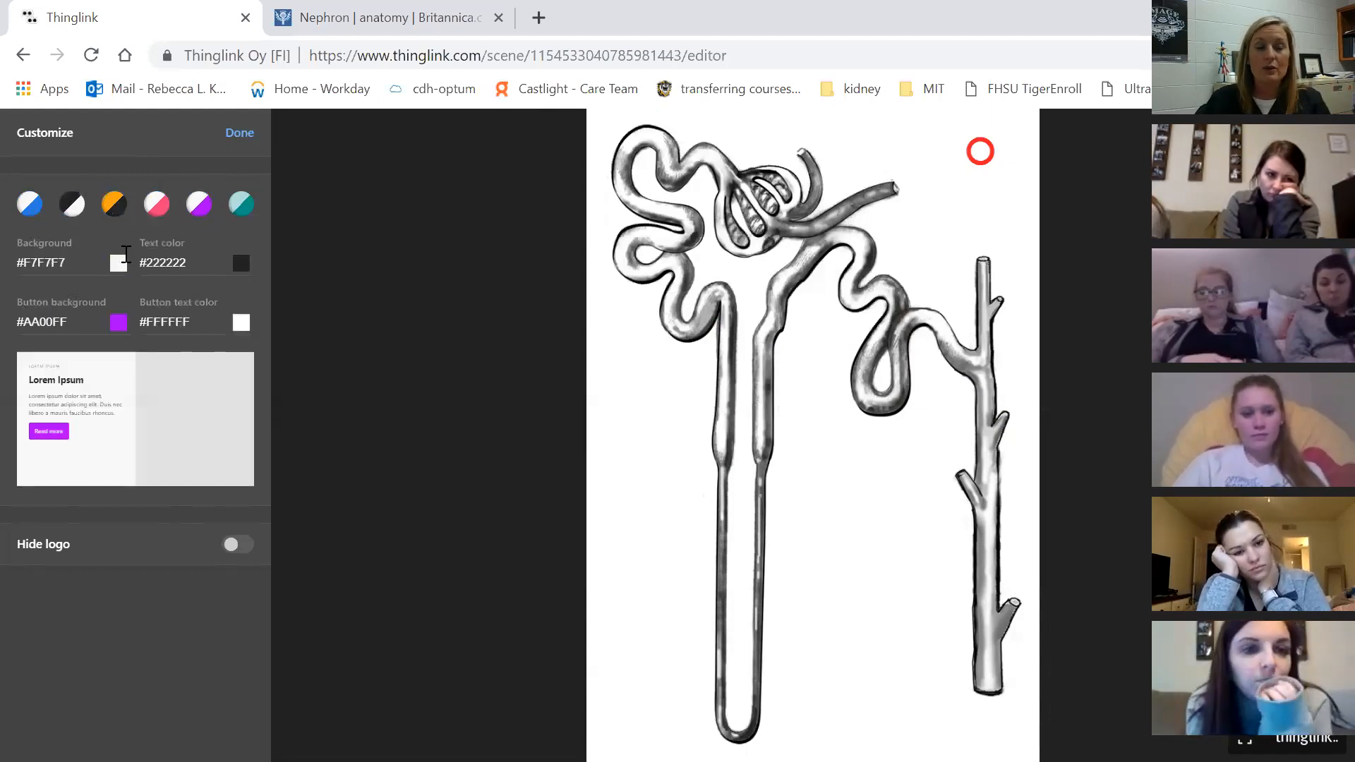
pyautogui.click(233, 205)
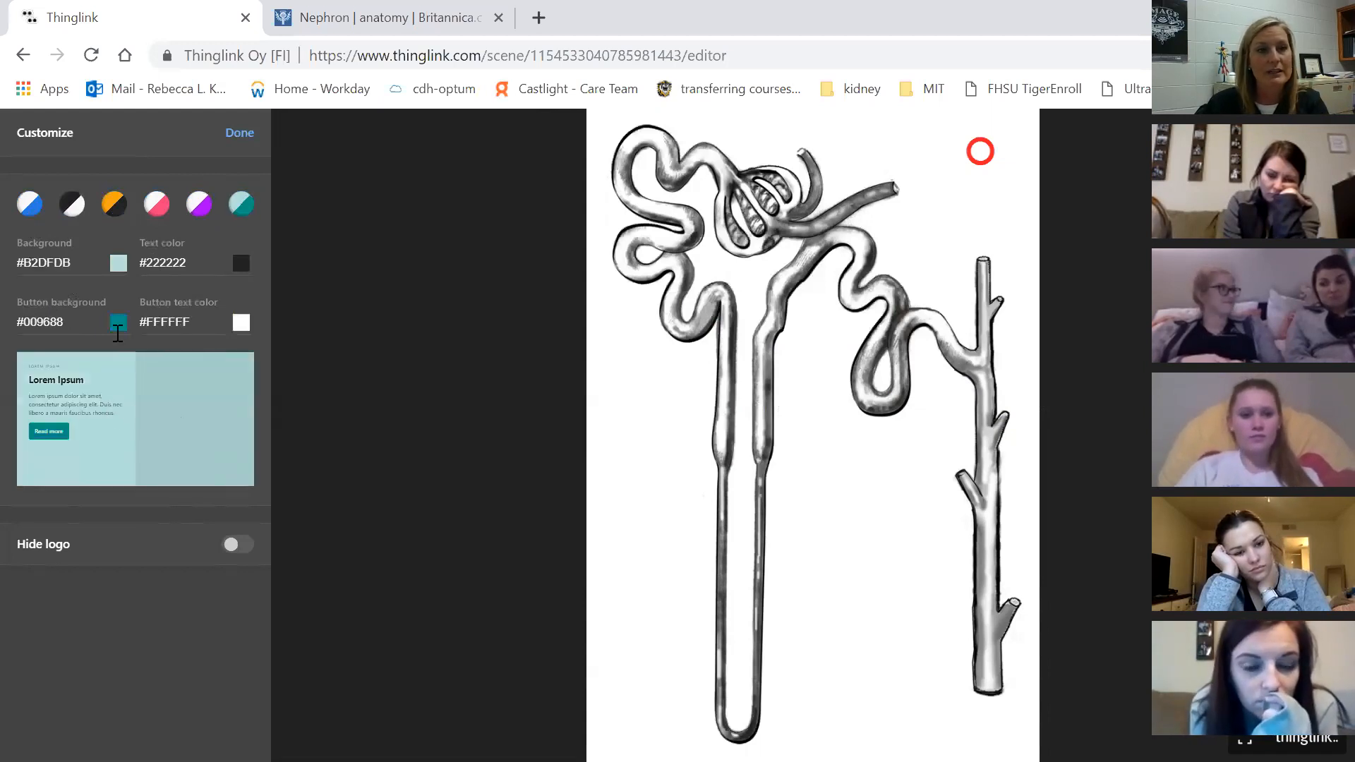
# Keep the background and text colours unchanged, hide the ThingLink logo and close customization
pyautogui.click(118, 263)
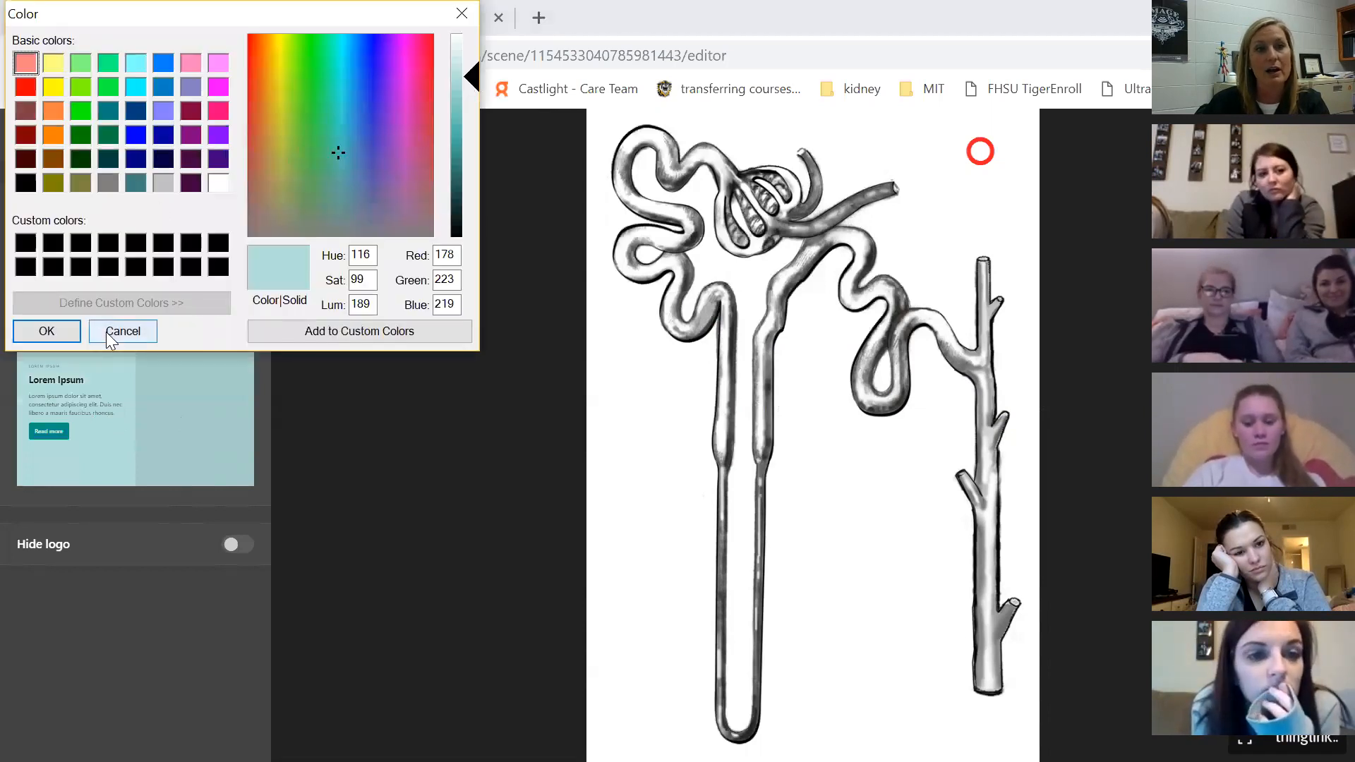
pyautogui.click(108, 334)
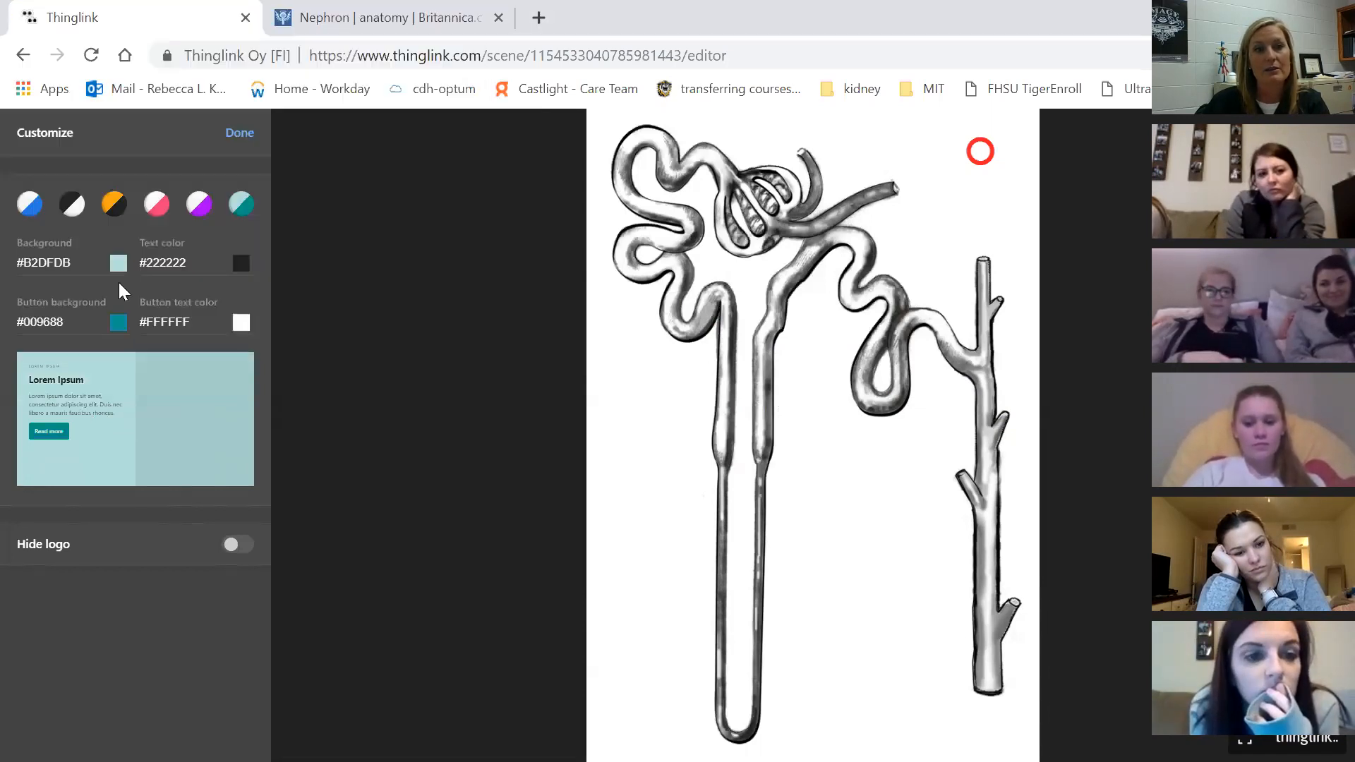
pyautogui.click(241, 264)
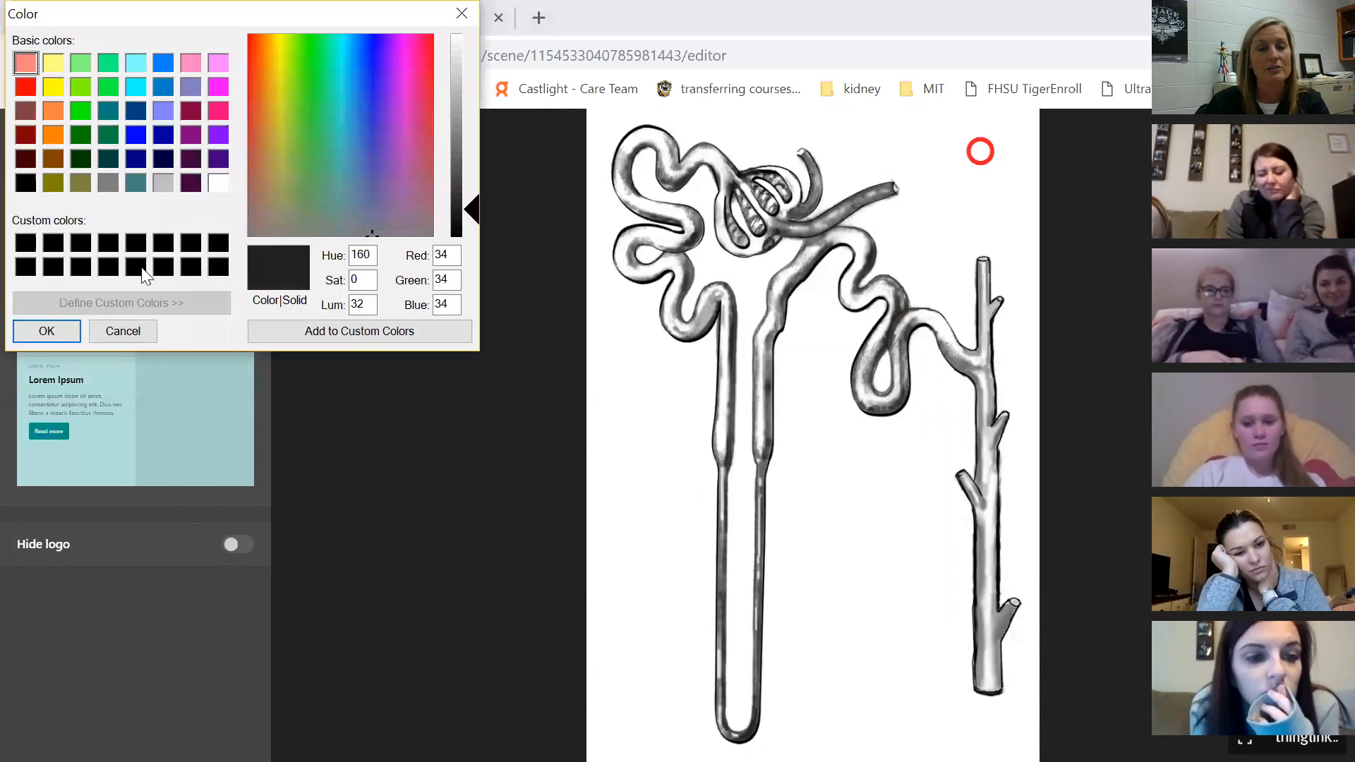
pyautogui.click(114, 331)
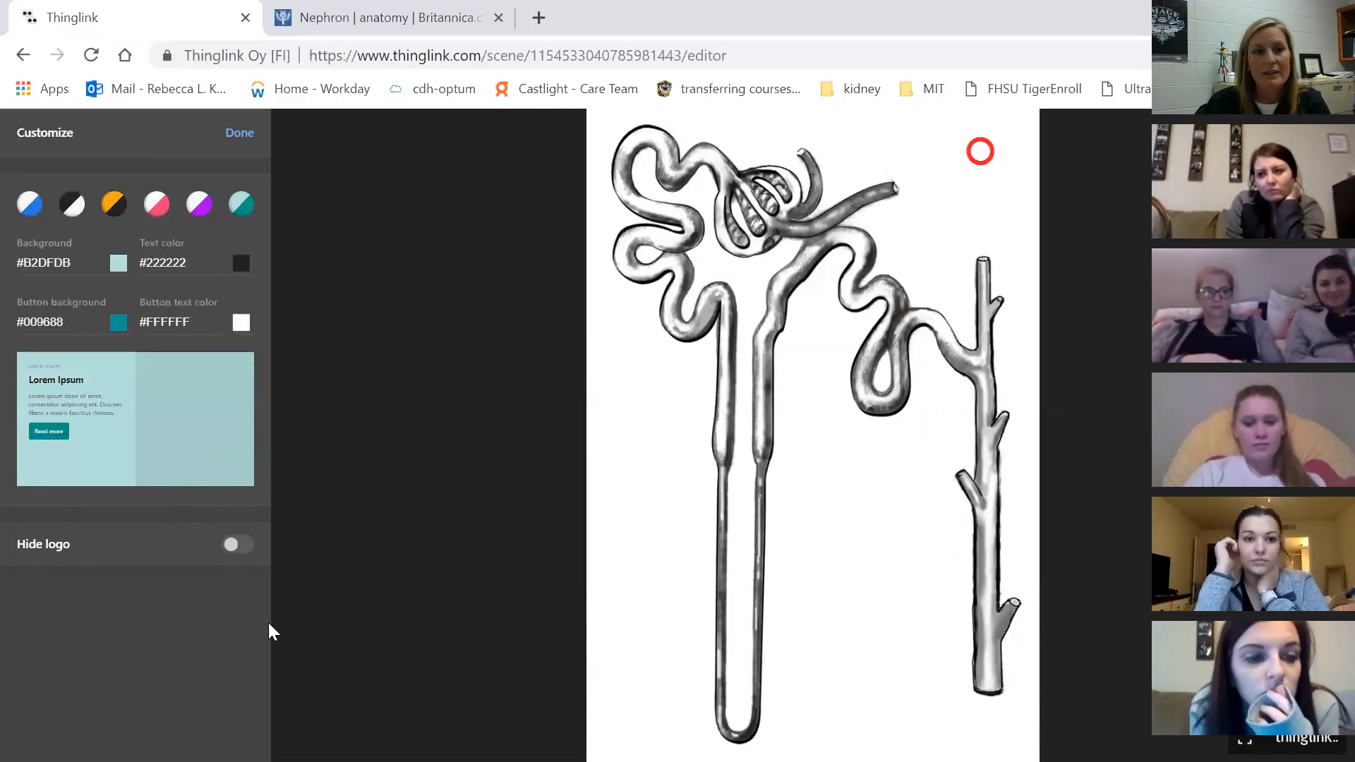
pyautogui.click(237, 549)
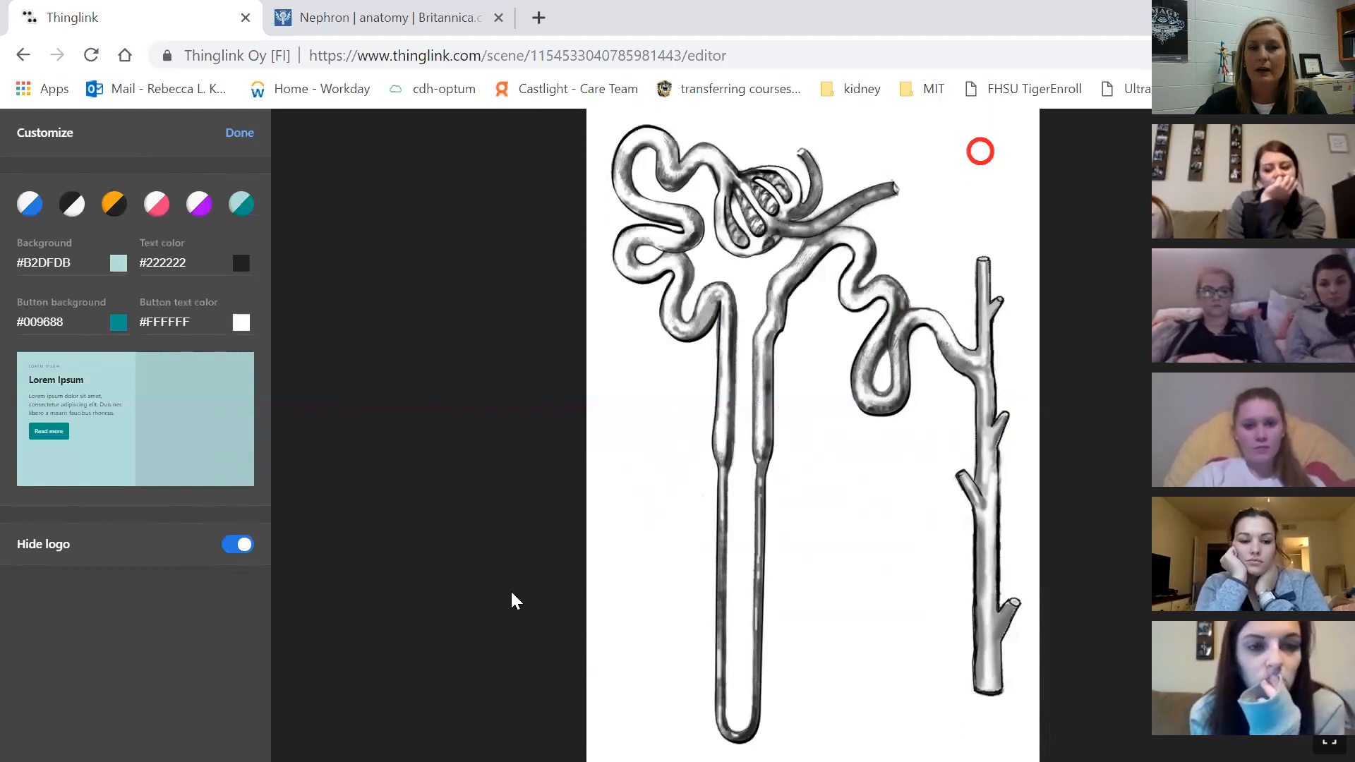
pyautogui.click(230, 548)
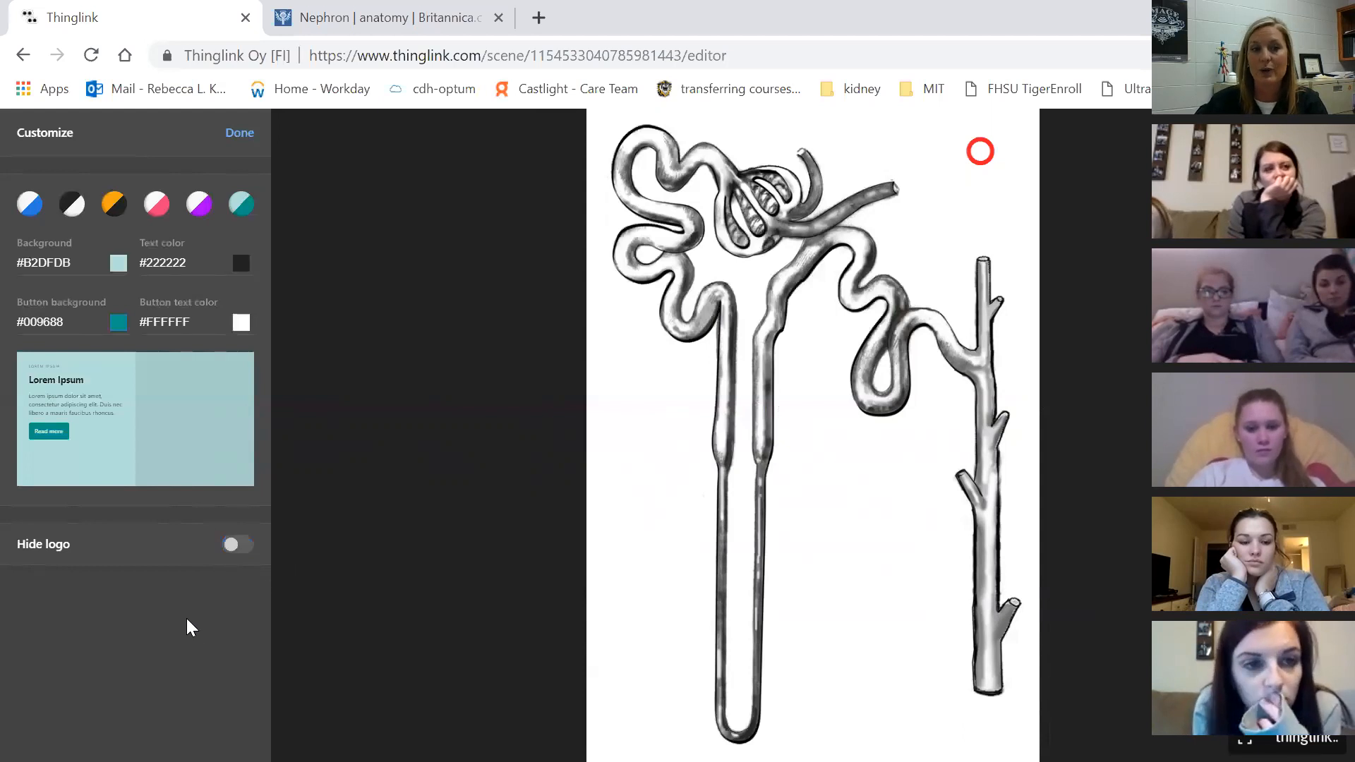
pyautogui.click(231, 547)
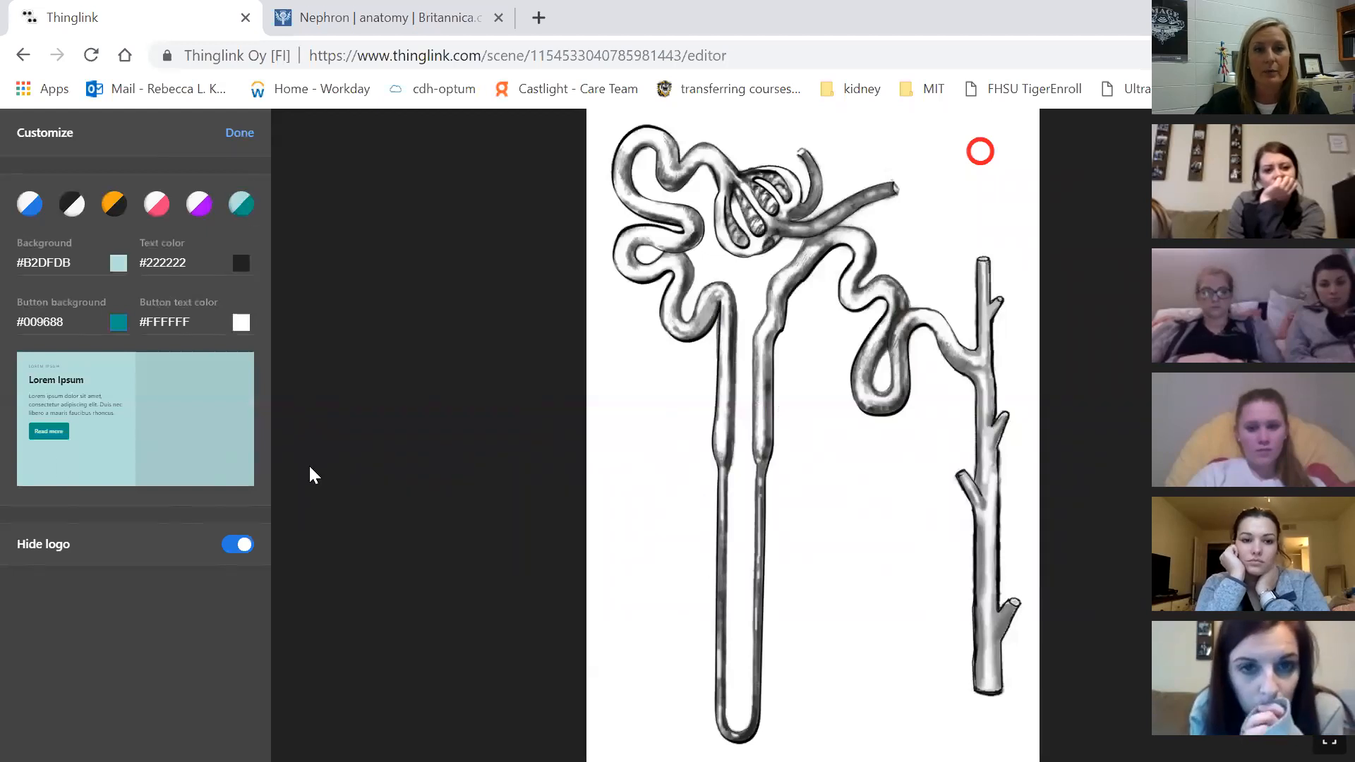
pyautogui.click(240, 135)
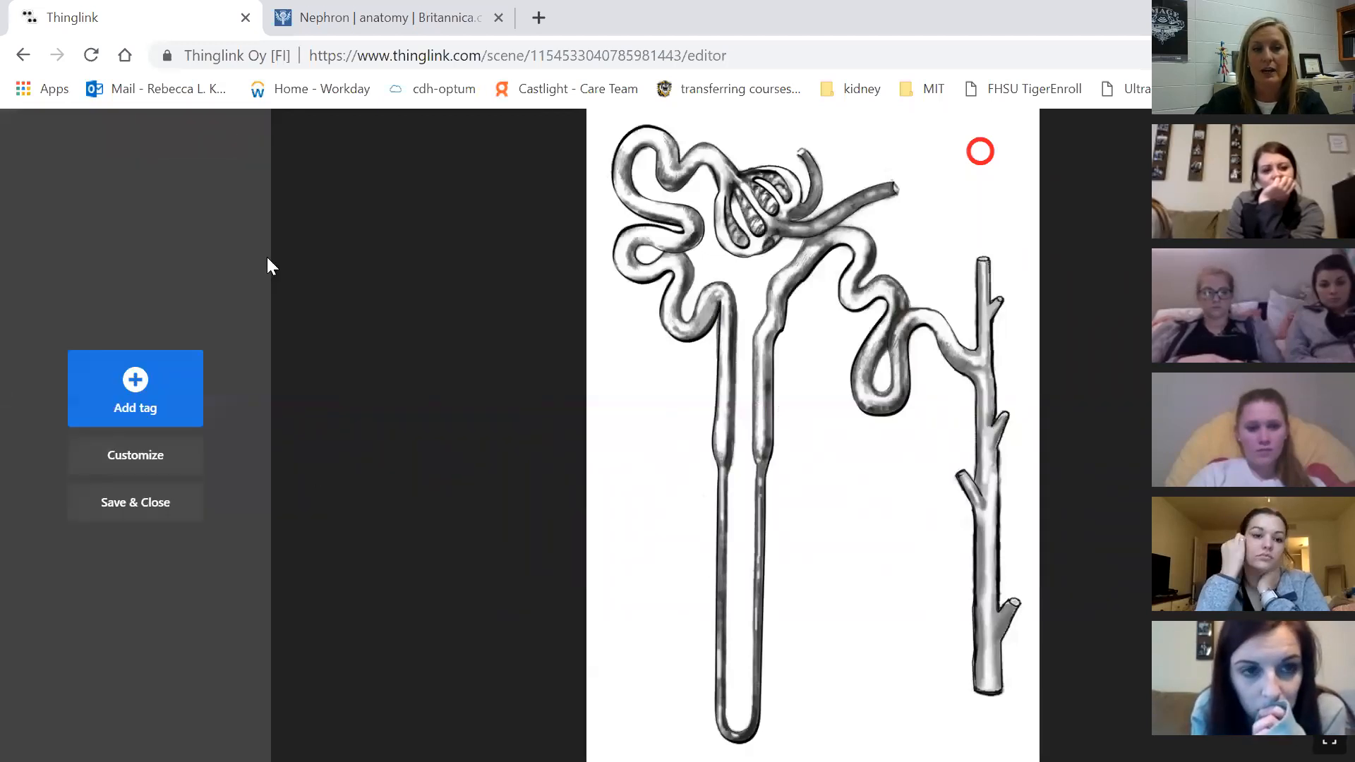
# Add a second tag from the first Niagara Falls template and give it a green 1 icon
pyautogui.click(175, 403)
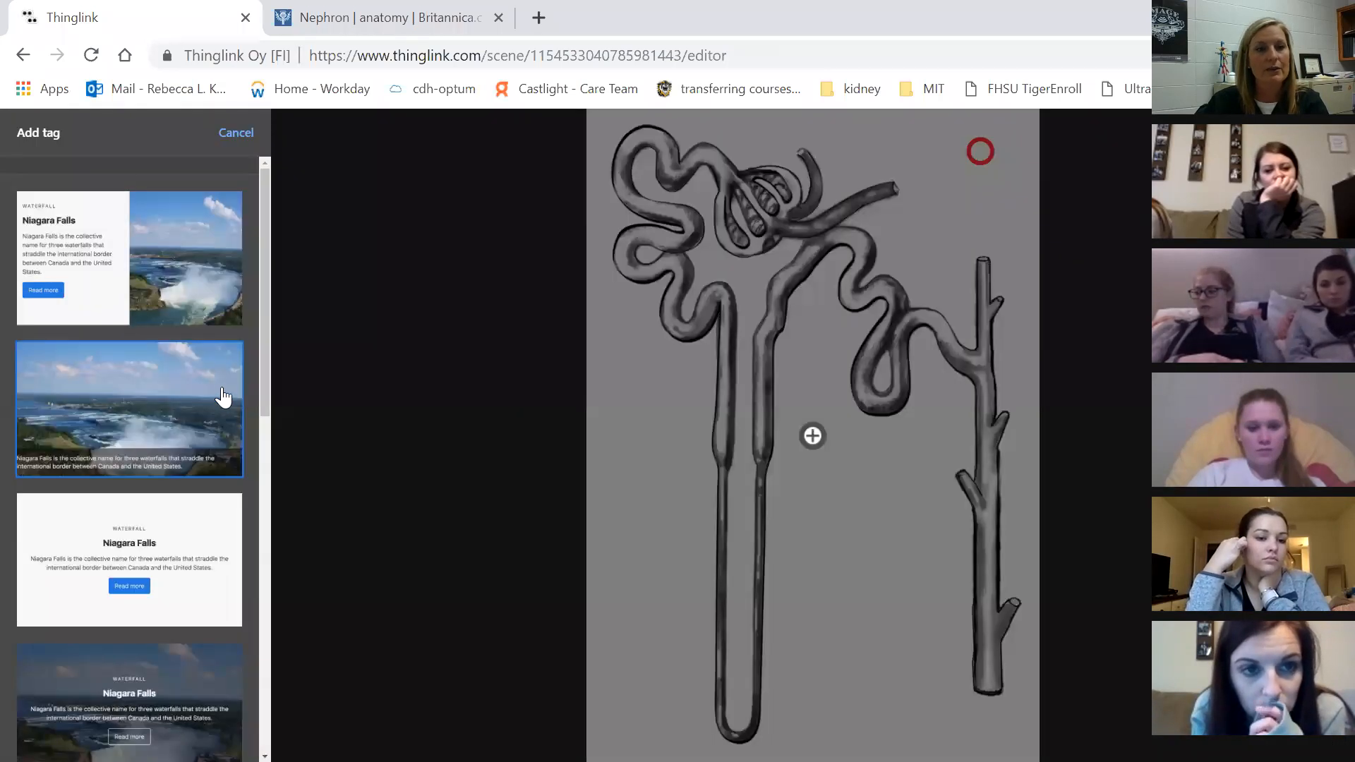
pyautogui.scroll(-5, 197, 630)
pyautogui.scroll(5, 197, 631)
pyautogui.click(147, 272)
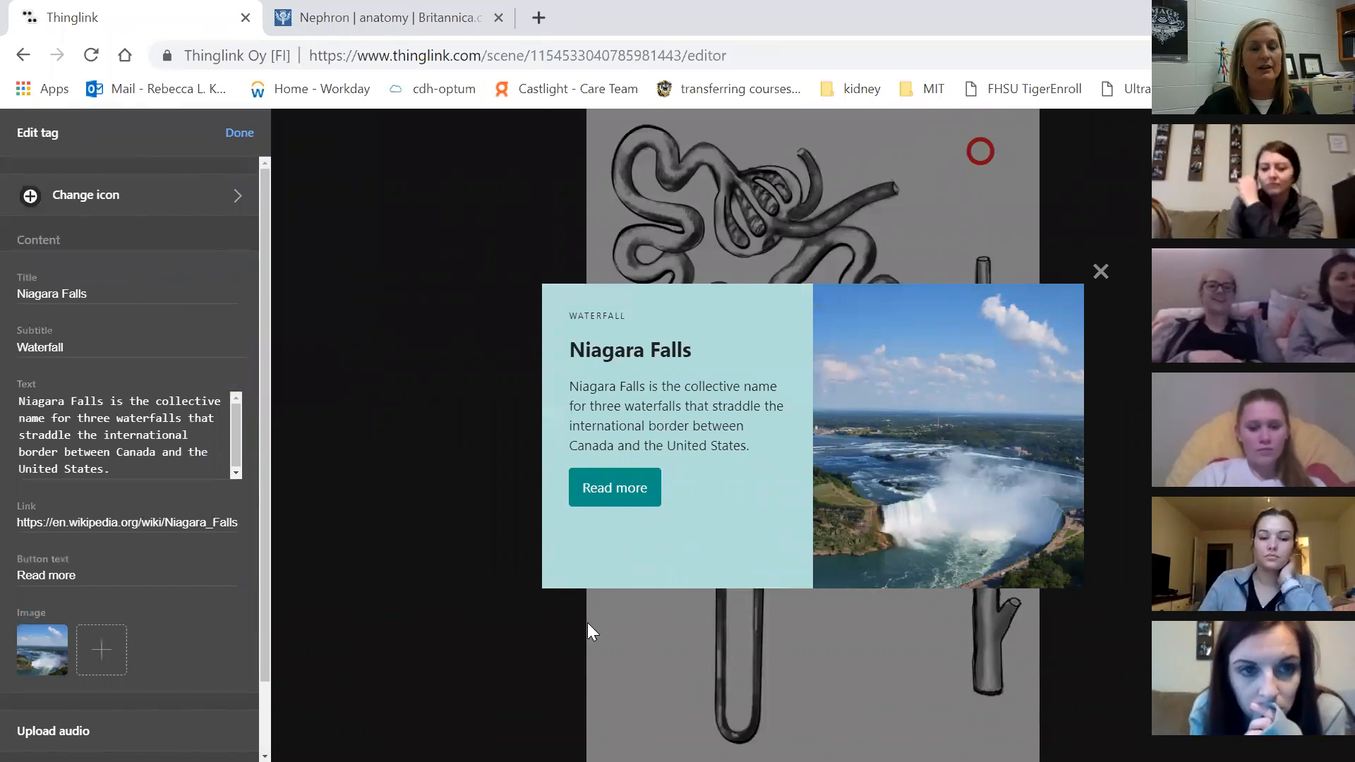
pyautogui.click(226, 203)
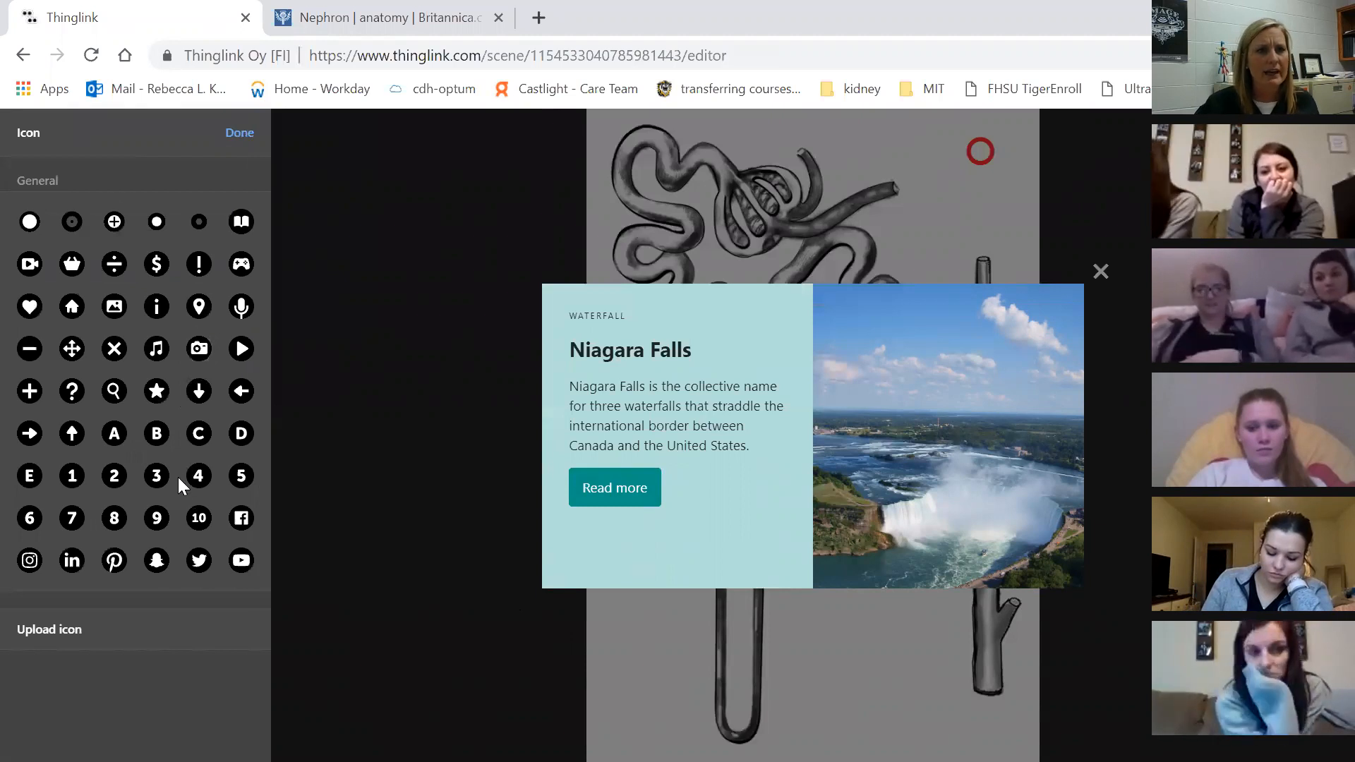
pyautogui.click(69, 484)
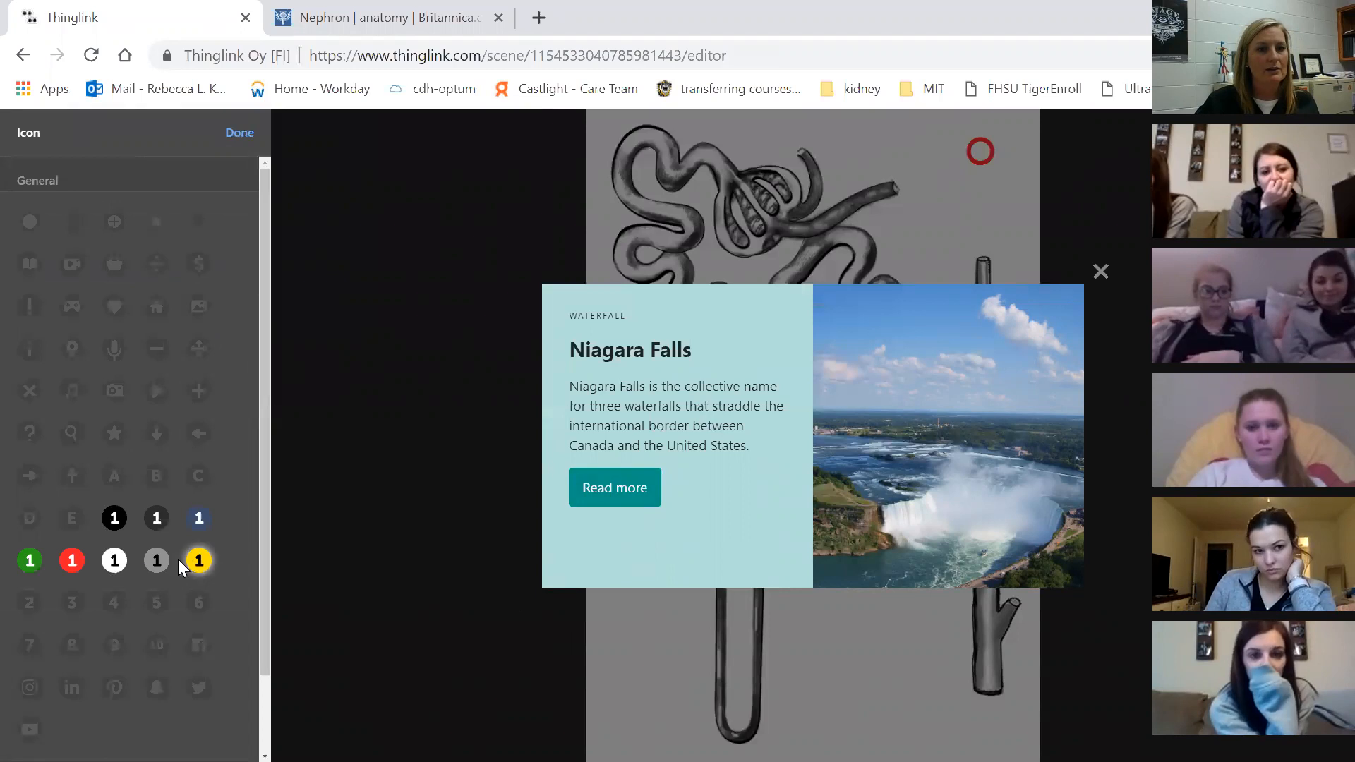
pyautogui.click(30, 560)
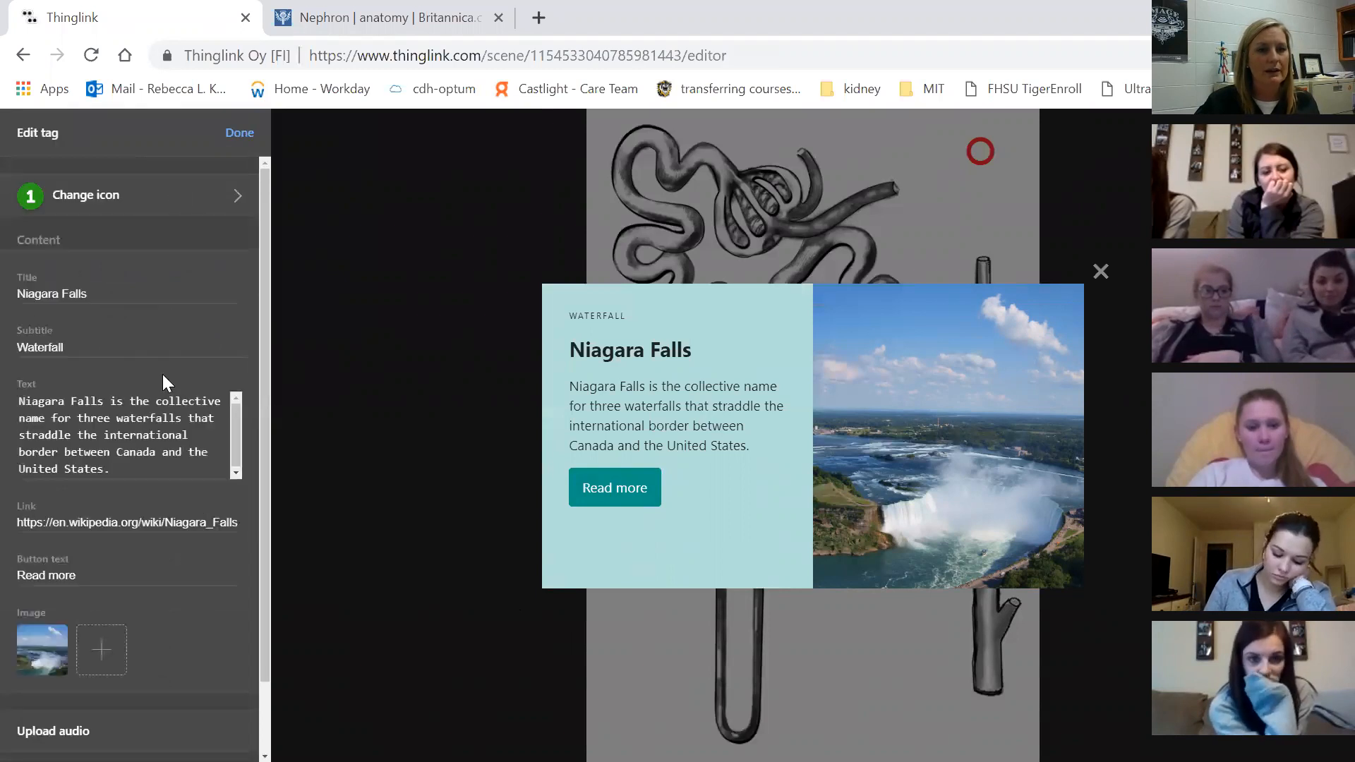
pyautogui.click(160, 197)
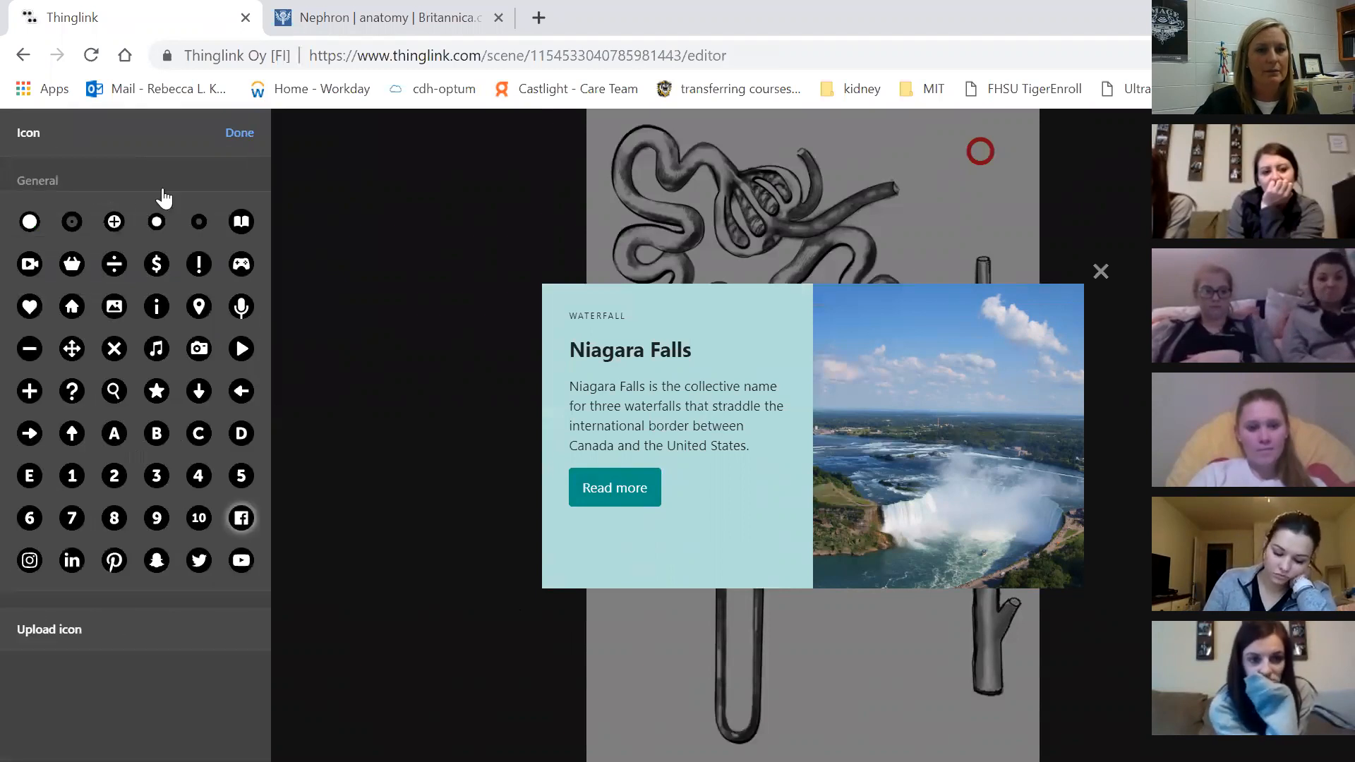
pyautogui.click(240, 136)
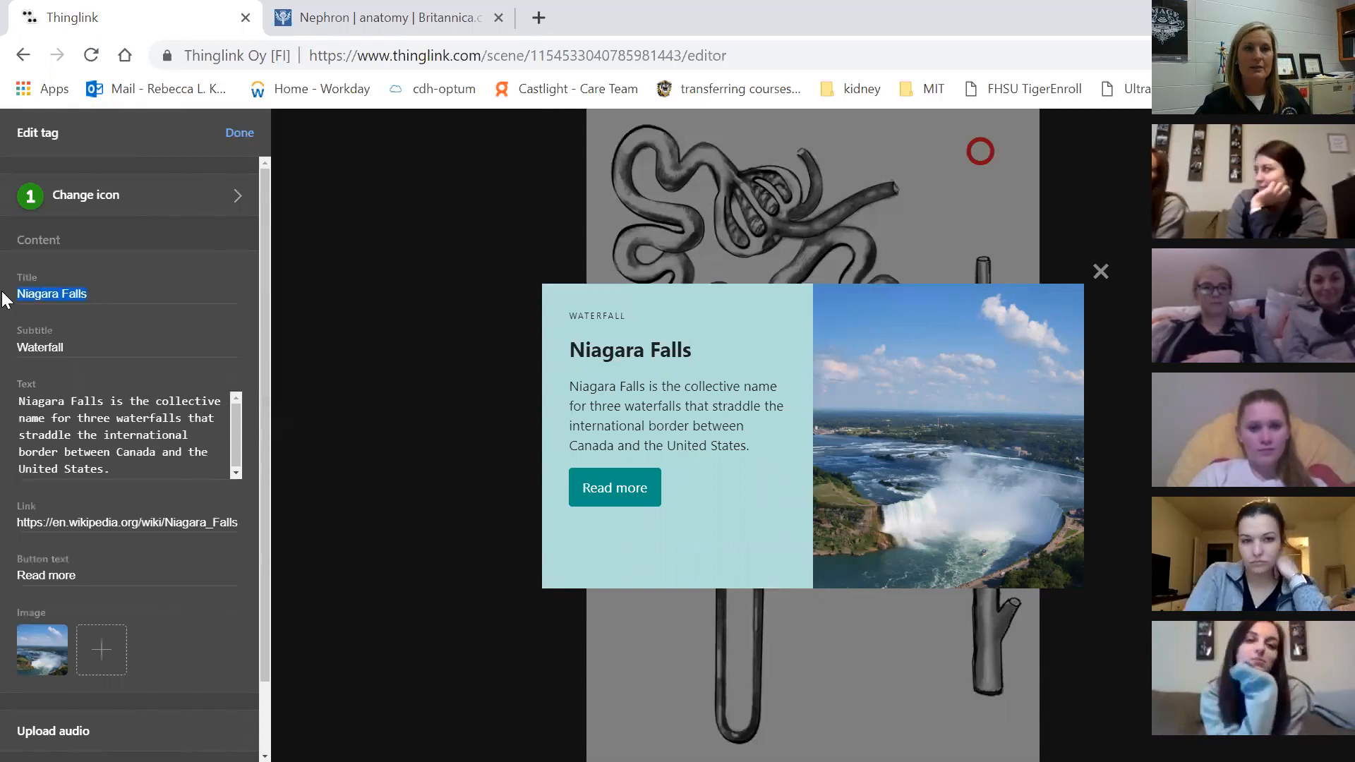
# Title the tag Glomerulous with text 'This is the filtering component......', clearing subtitle, button label and link
pyautogui.write('Glomerulous')
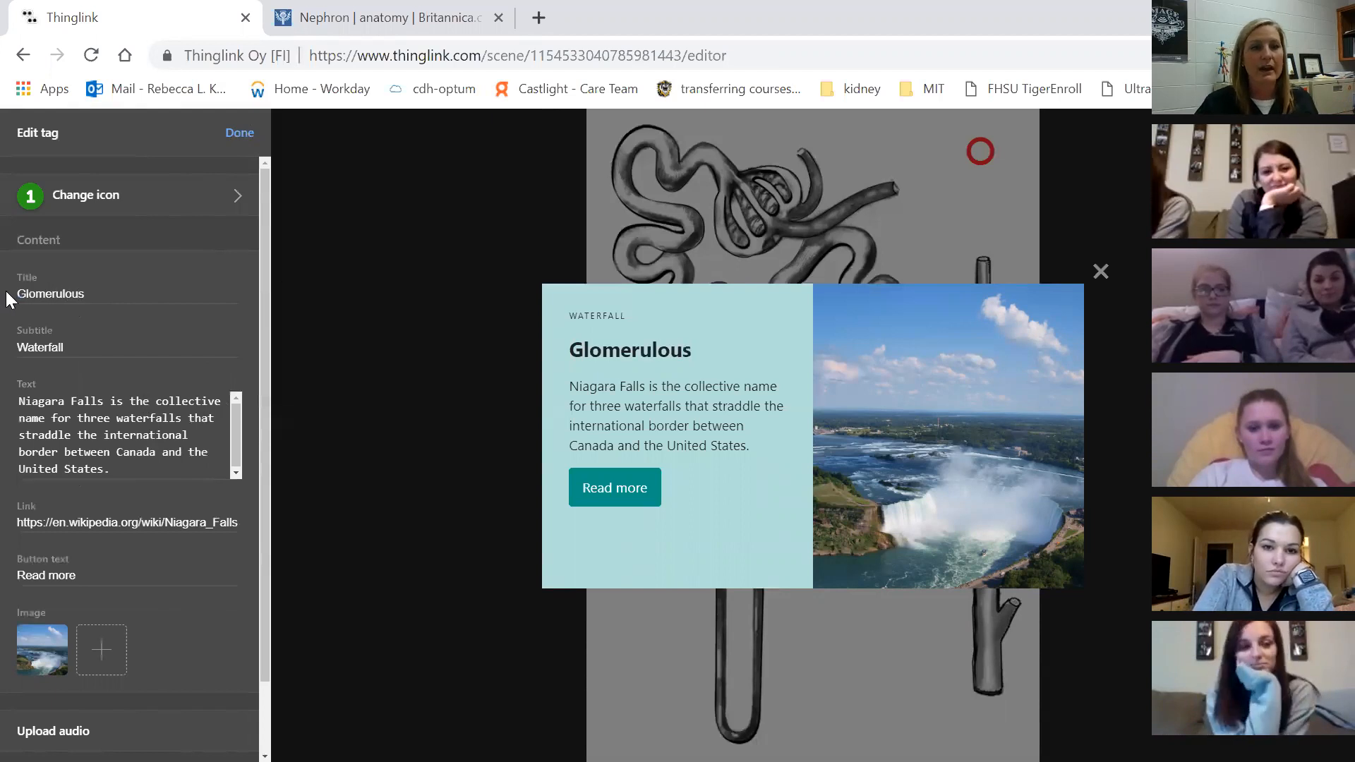
pyautogui.moveTo(76, 345); pyautogui.dragTo(6, 348)
pyautogui.press('BackSpace')
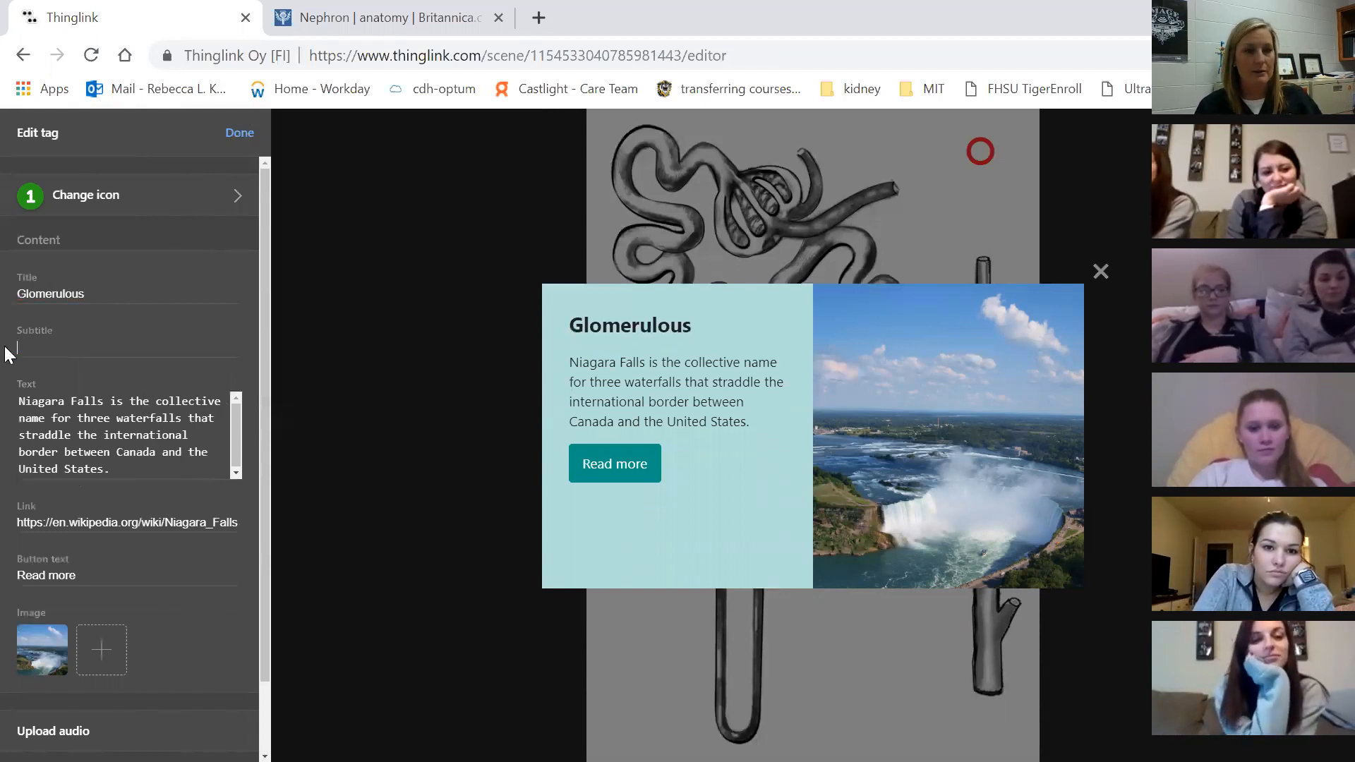
pyautogui.moveTo(113, 469); pyautogui.dragTo(18, 400)
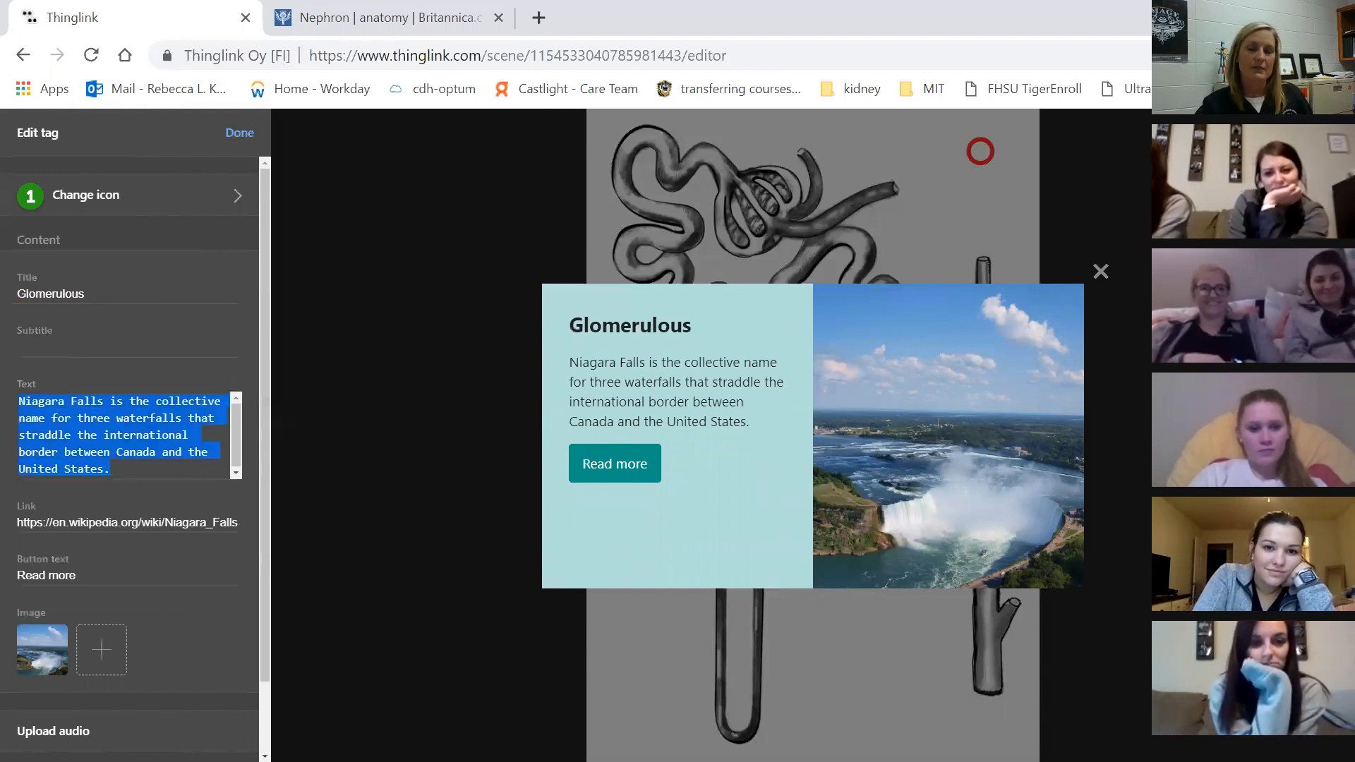
pyautogui.write('This is')
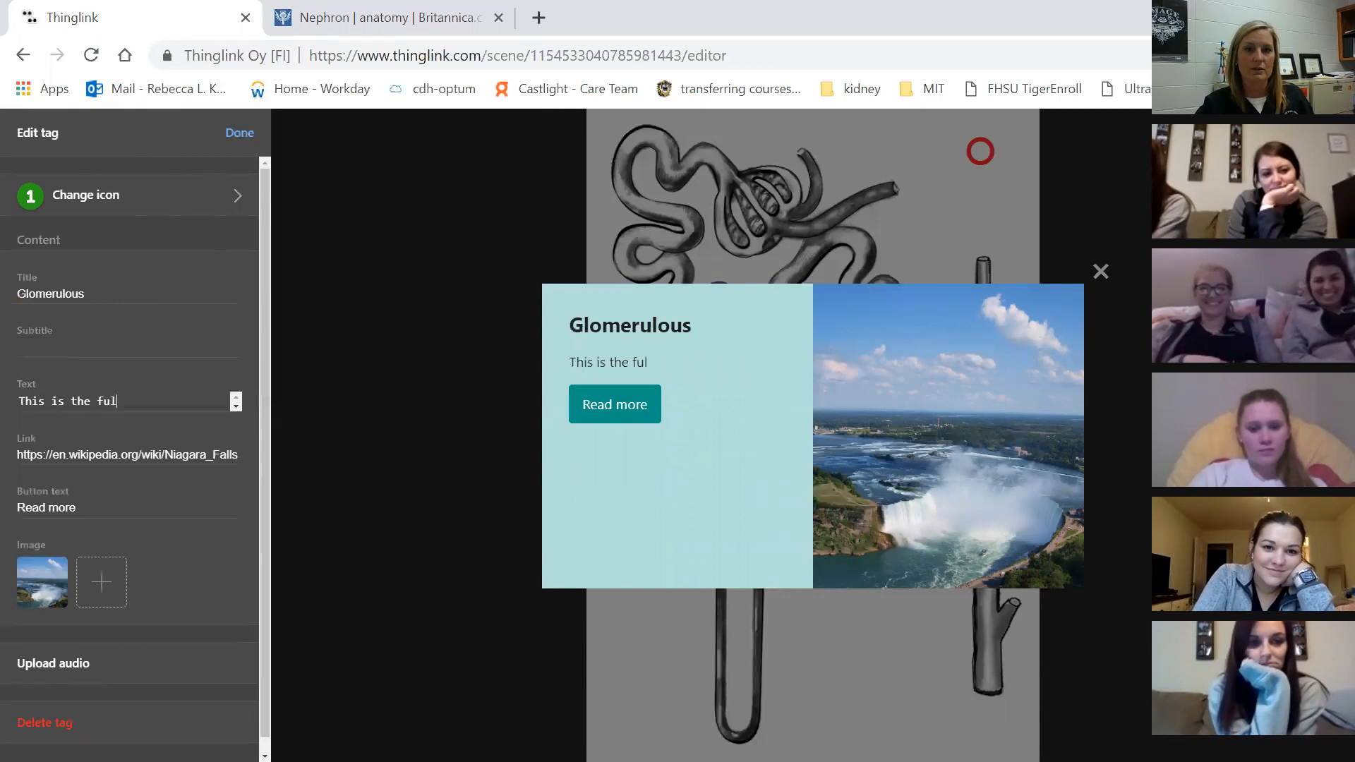
pyautogui.write(' the filtering component......')
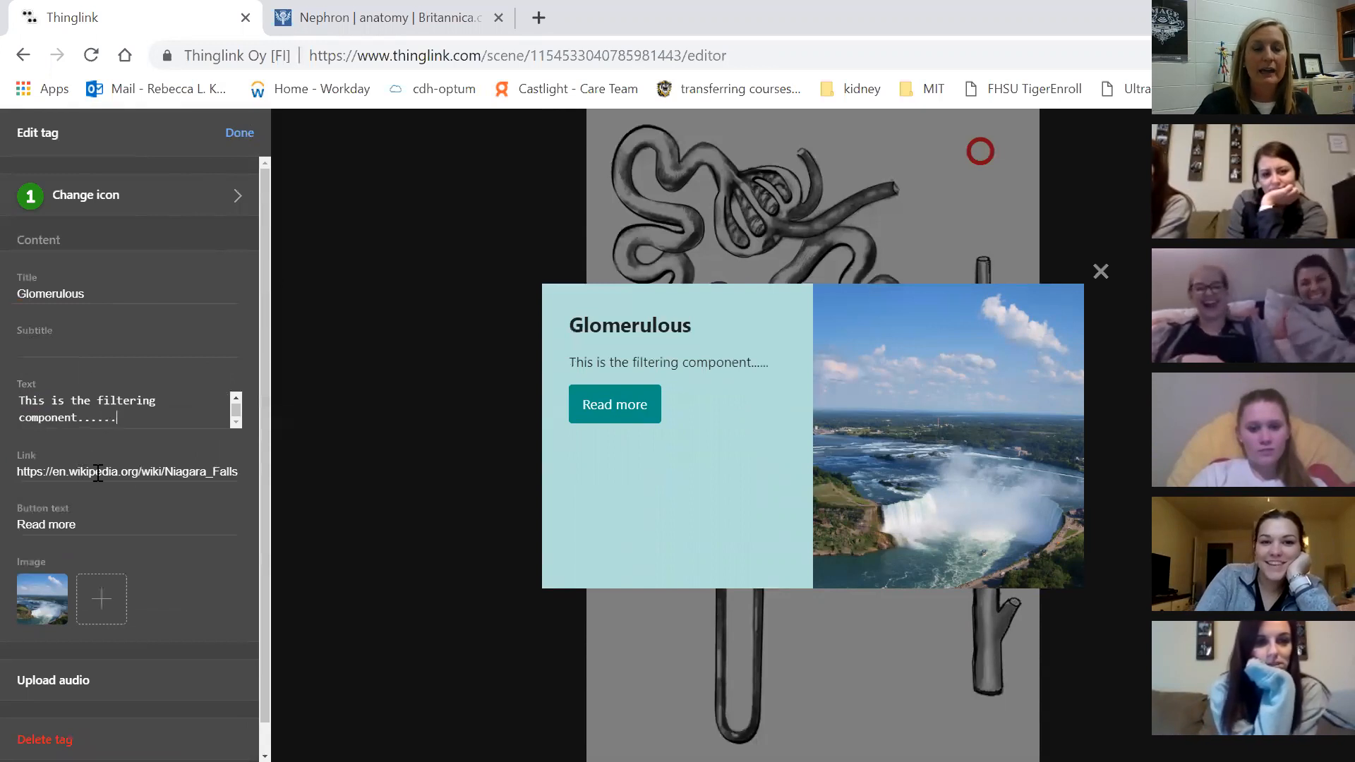
pyautogui.tripleClick(103, 527)
pyautogui.press('BackSpace')
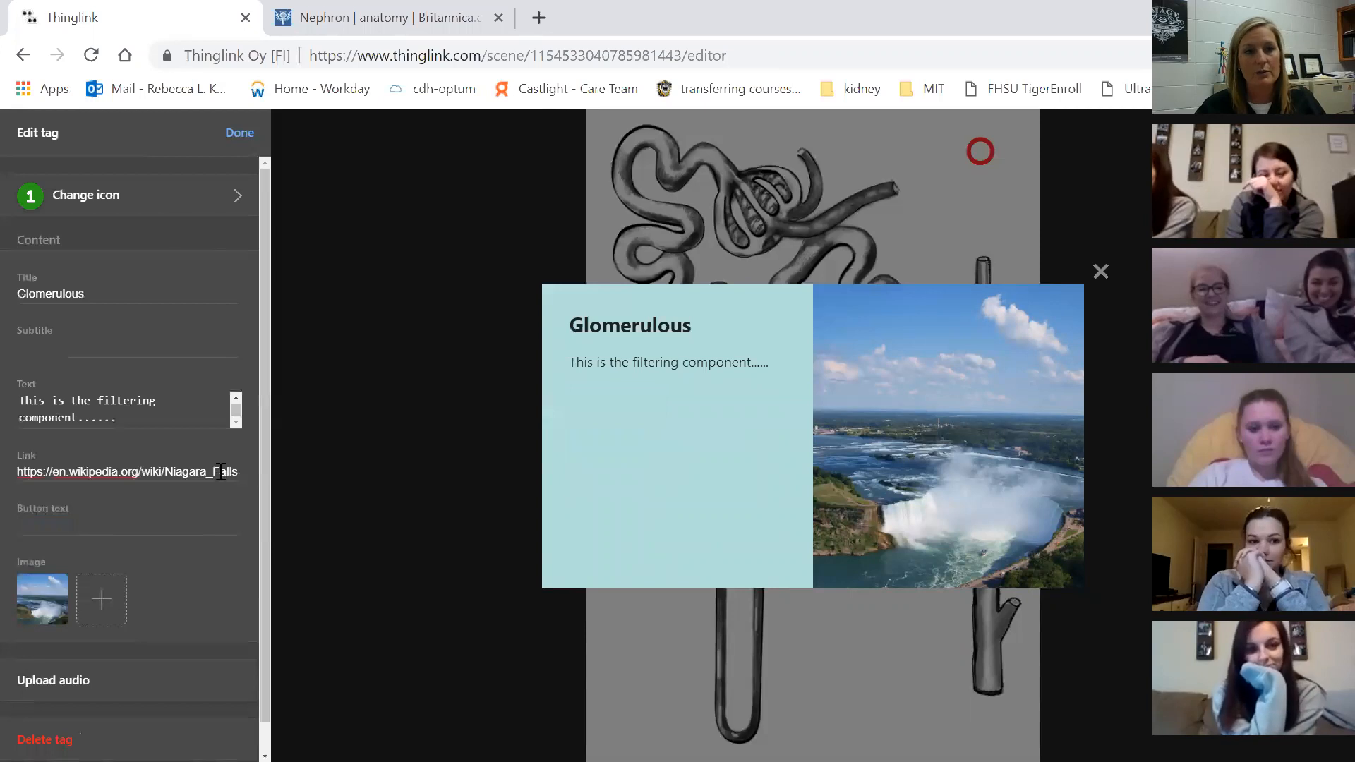
pyautogui.moveTo(236, 476); pyautogui.dragTo(21, 477)
pyautogui.press('BackSpace')
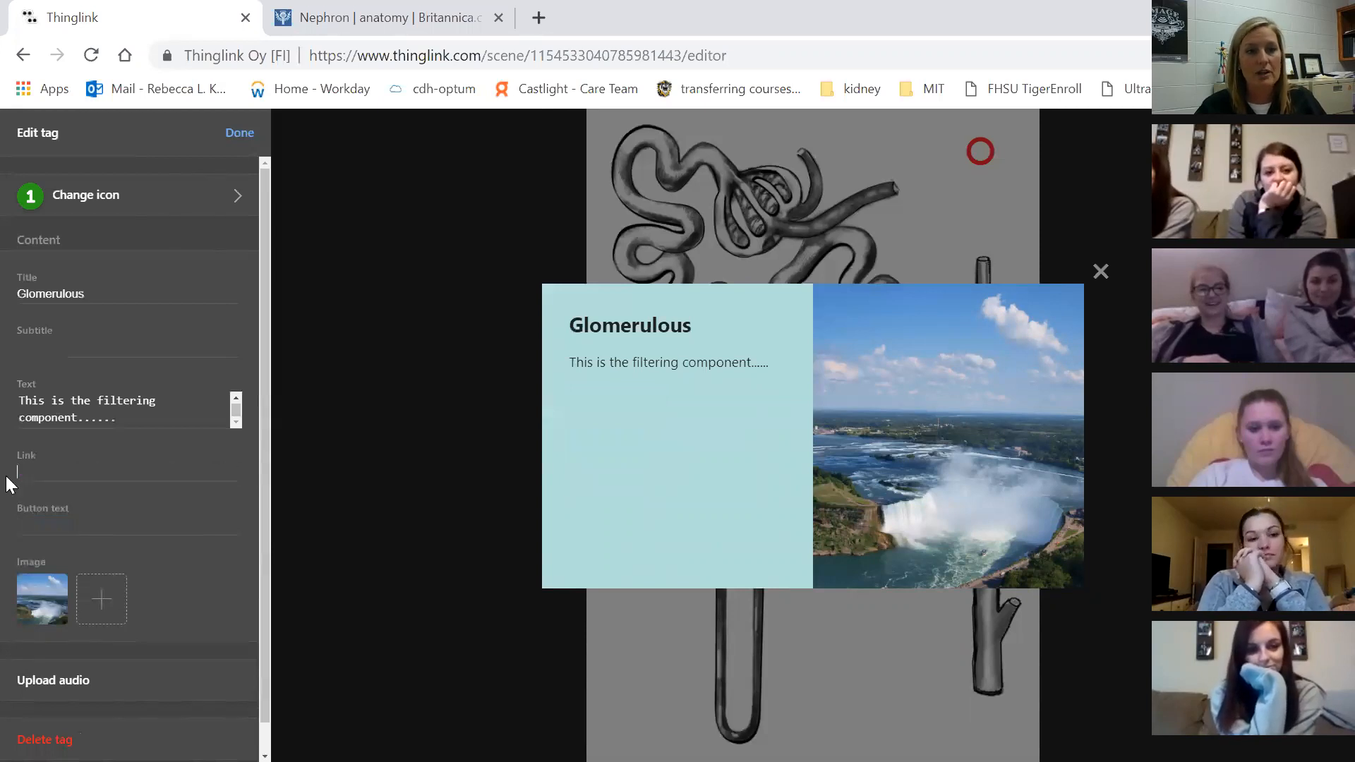
# Replace the waterfall picture with glomerulous.jpg and place tag 1 on the glomerulus coil
pyautogui.click(43, 599)
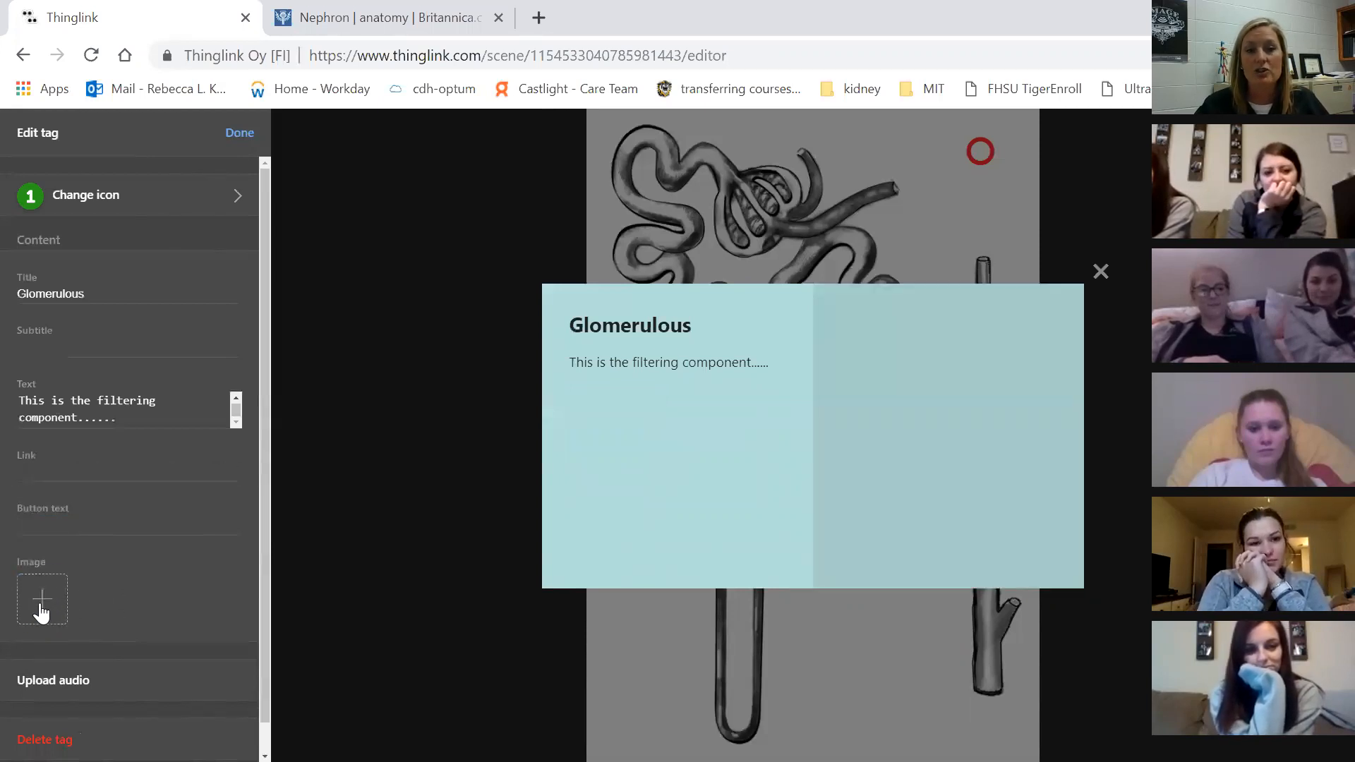
pyautogui.click(42, 601)
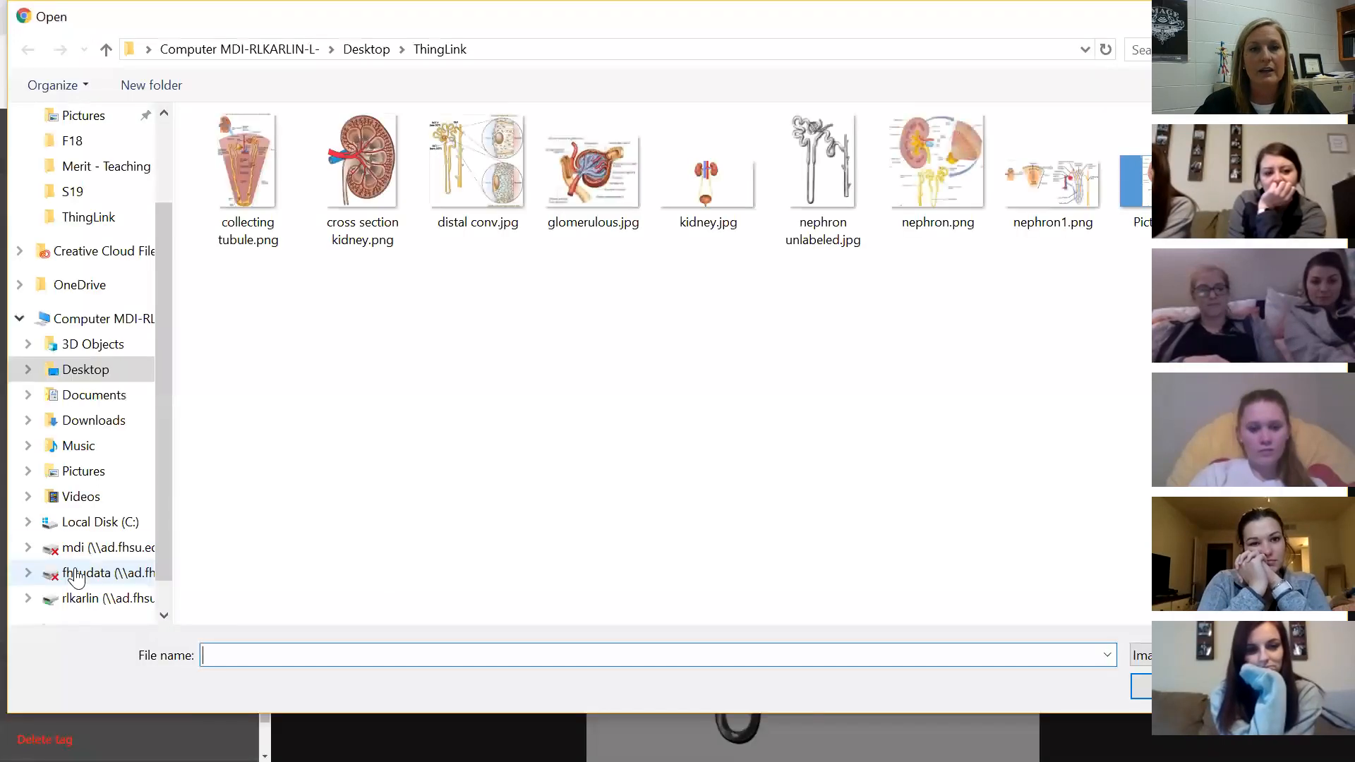
pyautogui.click(615, 164)
pyautogui.doubleClick(614, 158)
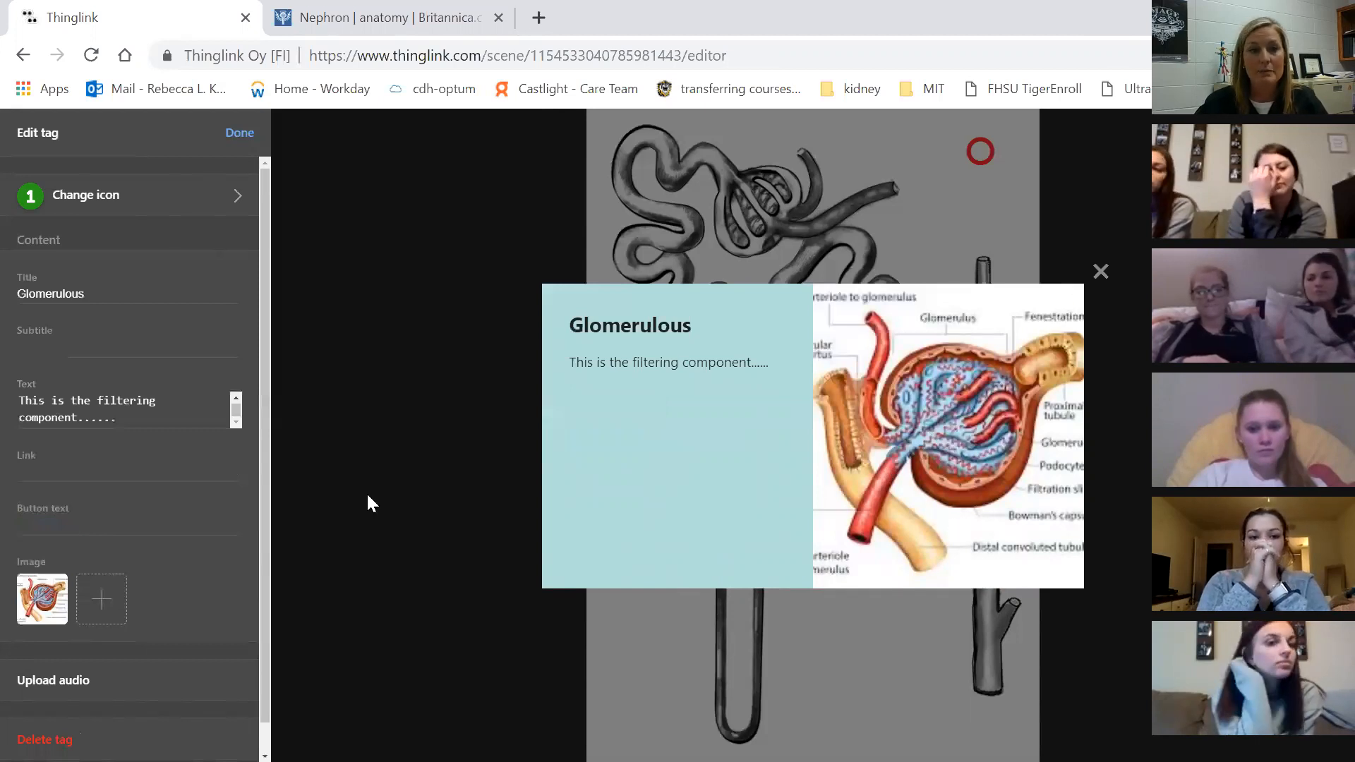
pyautogui.click(237, 134)
pyautogui.moveTo(801, 356); pyautogui.dragTo(753, 143)
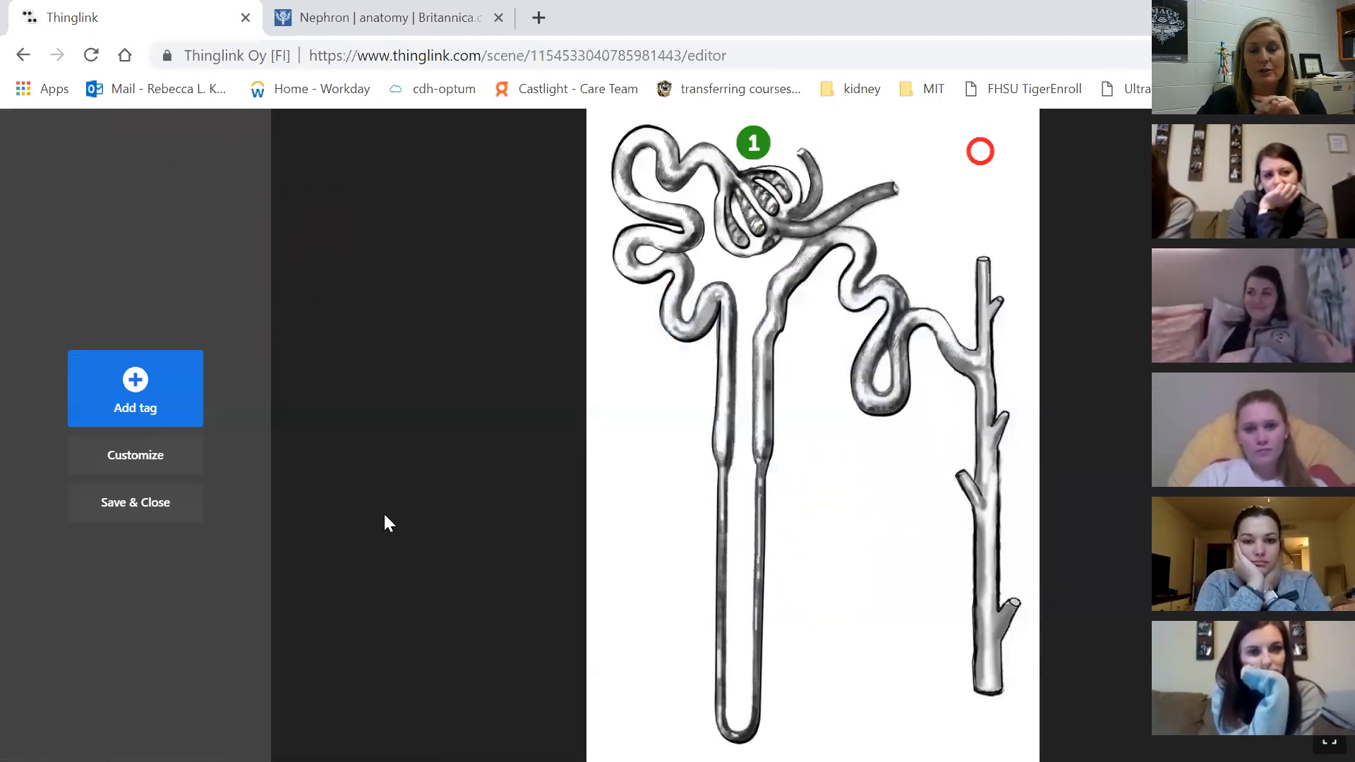
# Add a third tag using the white, text-only Niagara Falls template
pyautogui.click(112, 405)
pyautogui.scroll(-5, 233, 430)
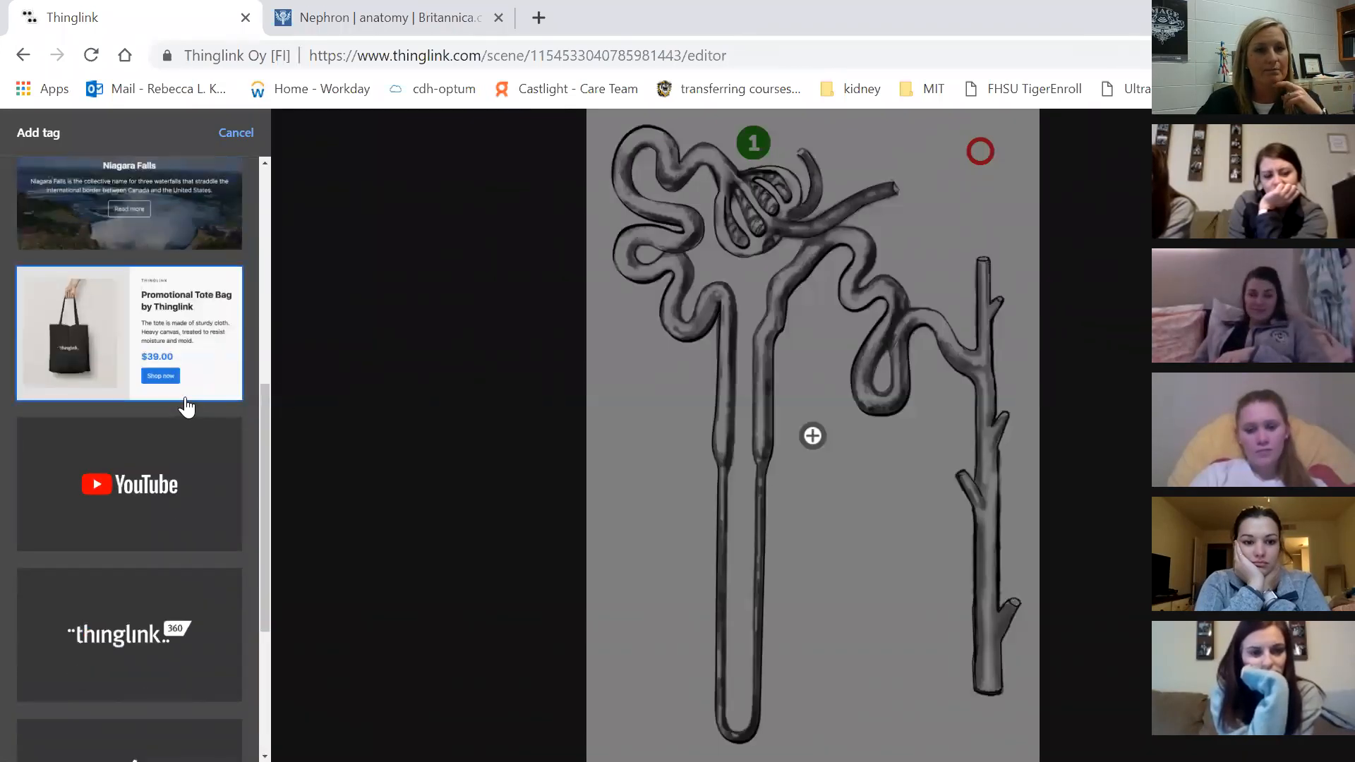
pyautogui.scroll(5, 187, 407)
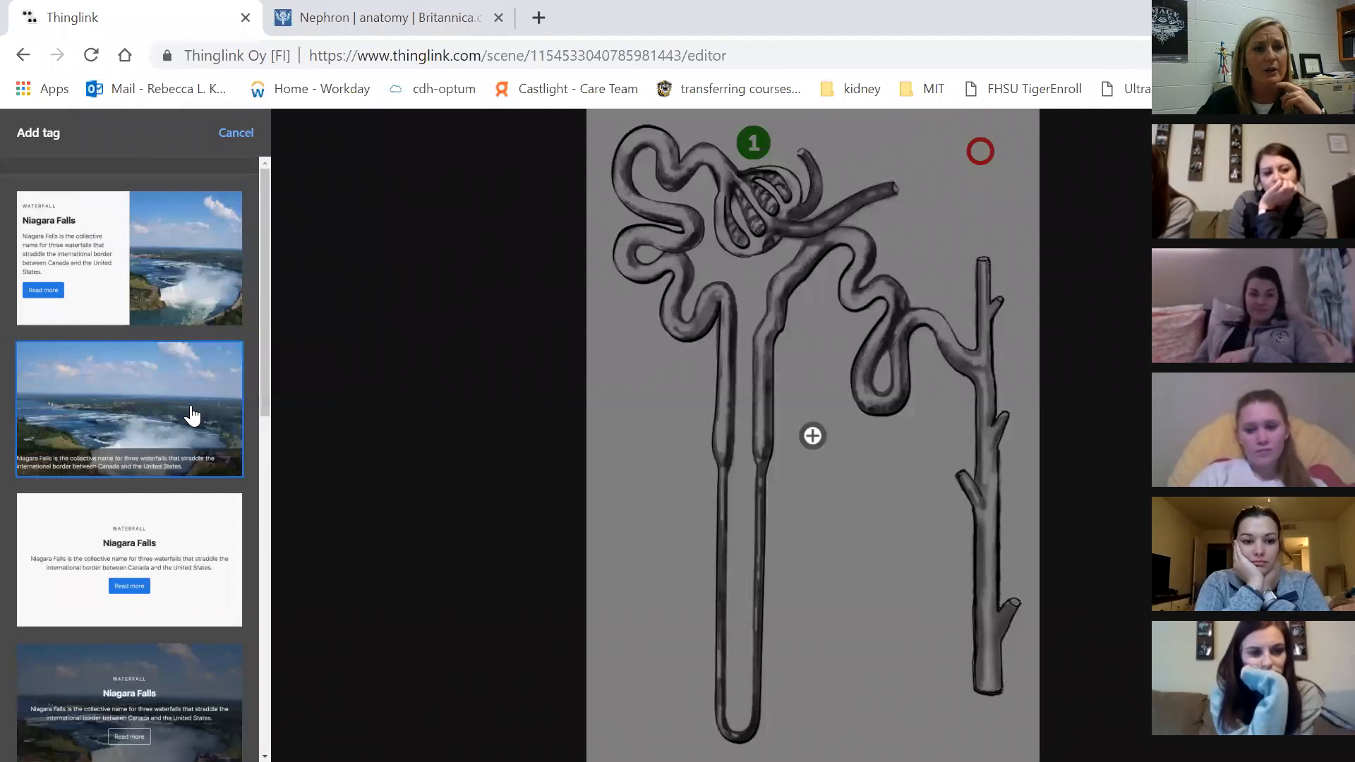
pyautogui.scroll(-3, 190, 415)
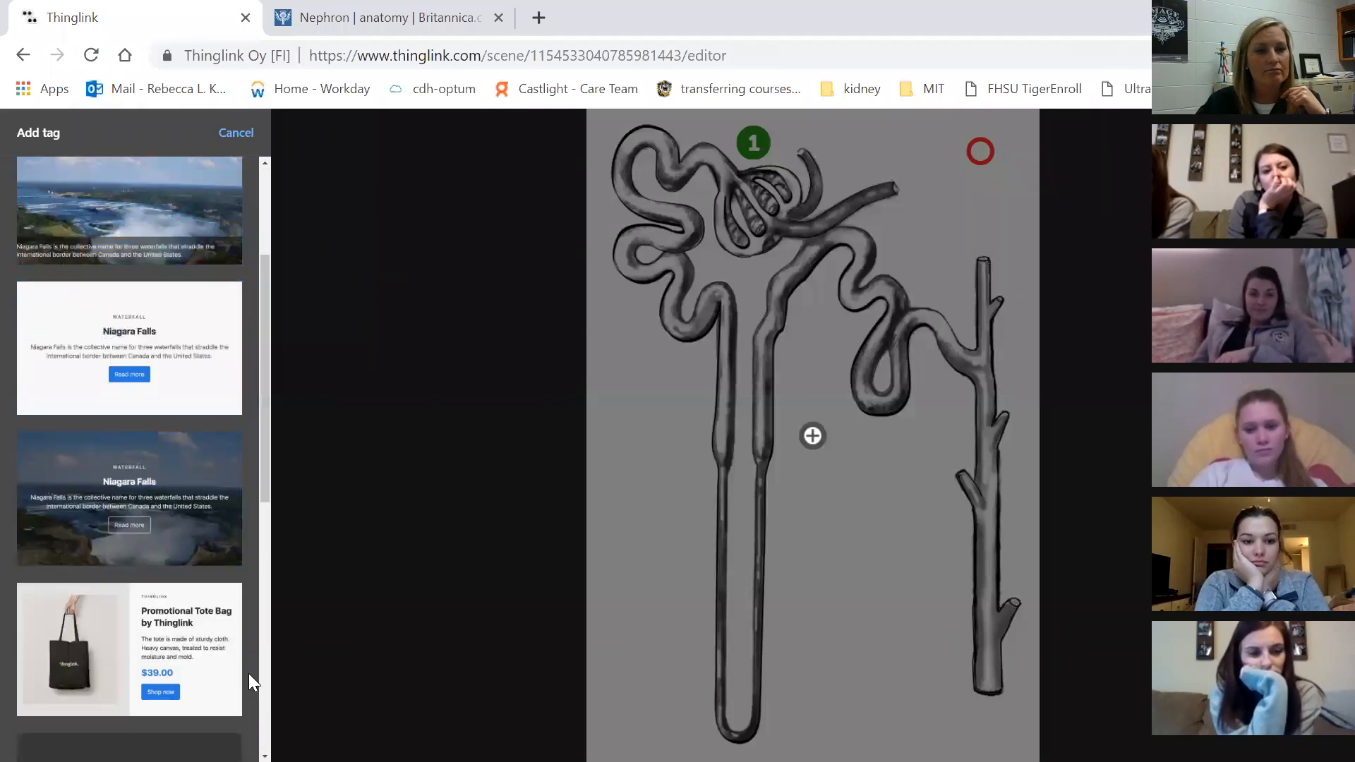
pyautogui.scroll(3, 224, 673)
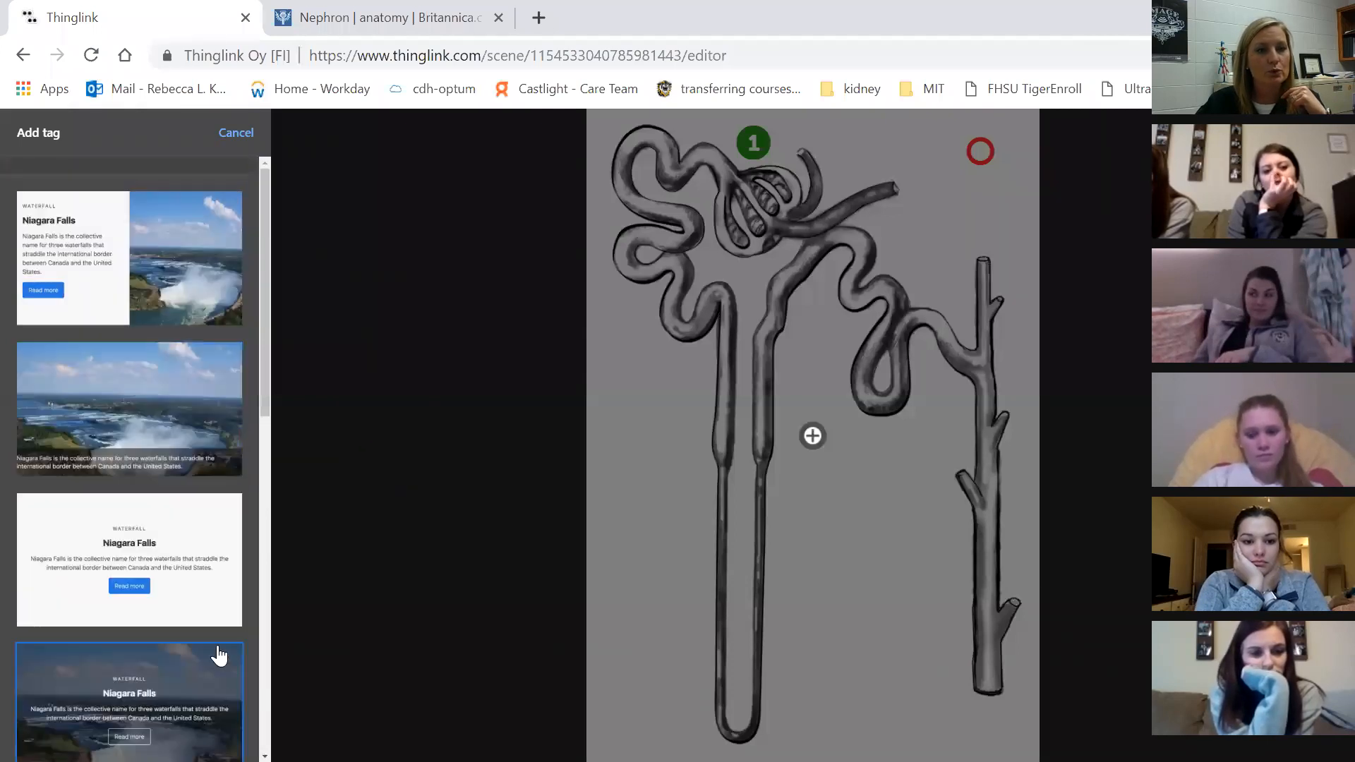
pyautogui.click(192, 606)
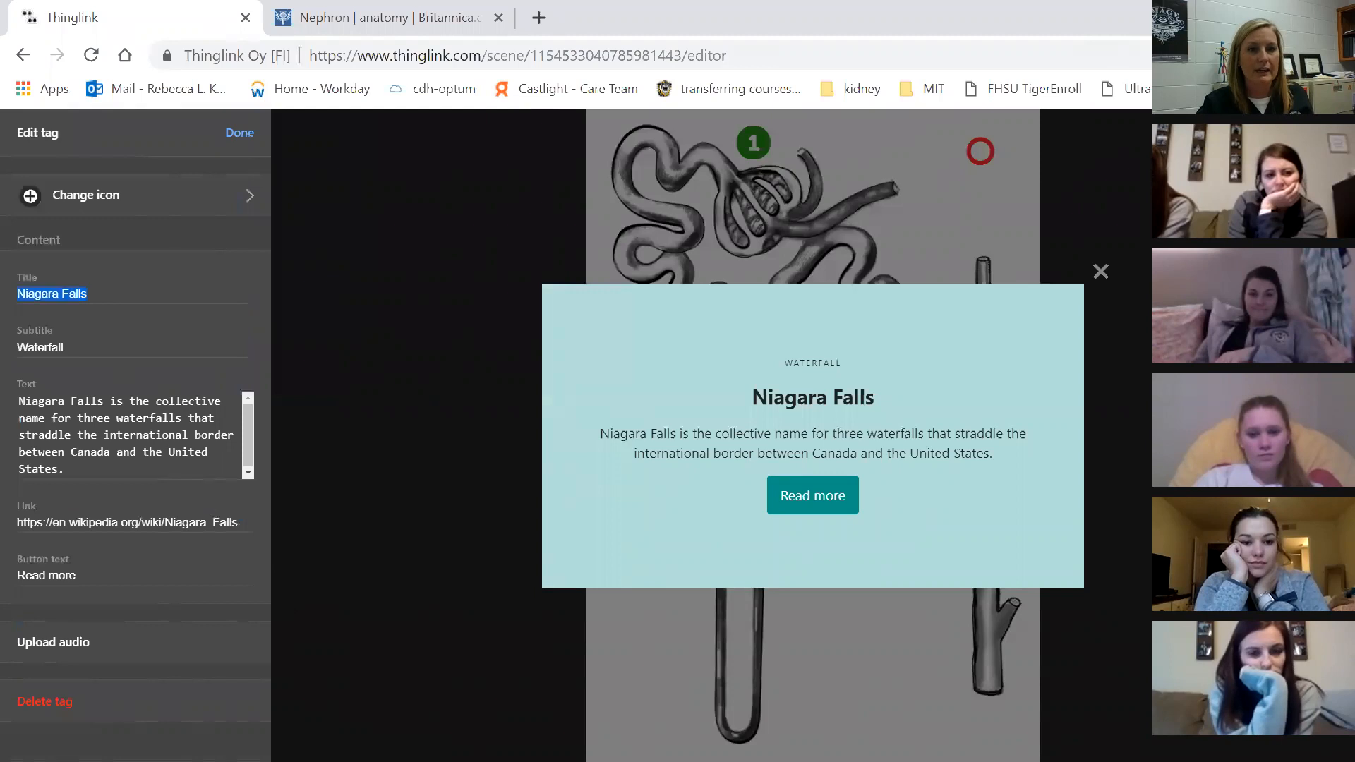
# Title the third tag Collecting Tuble, clear subtitle and description, and label its button See More Here
pyautogui.write('Coll')
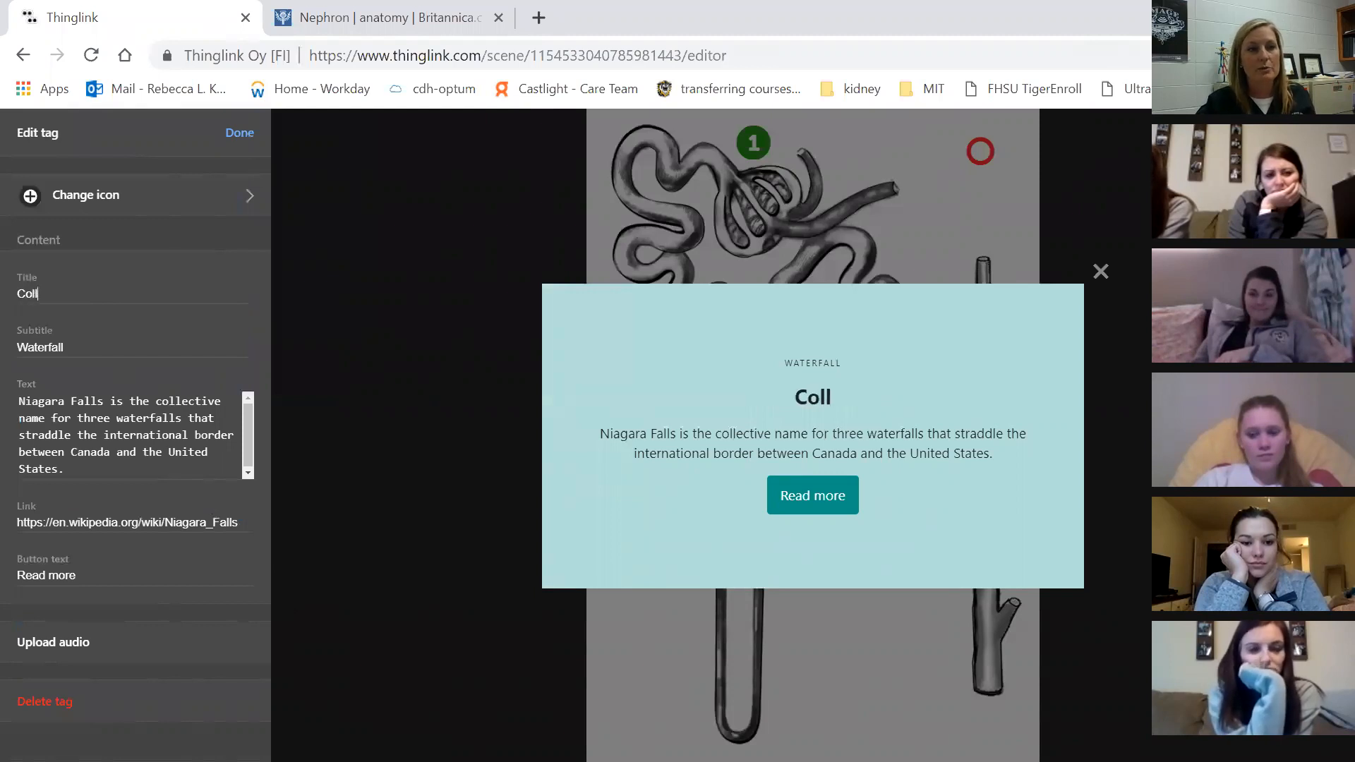
pyautogui.write('ecting Tuble')
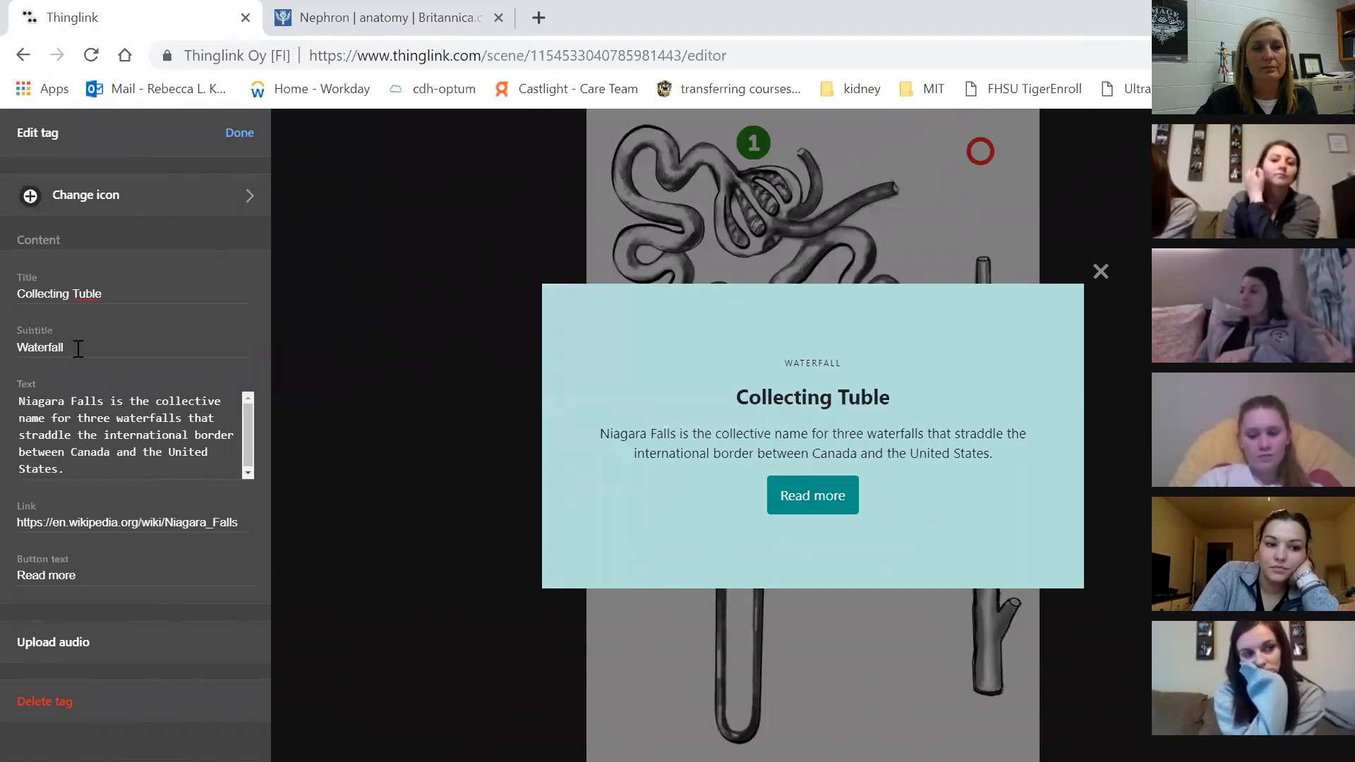
pyautogui.press('BackSpace')
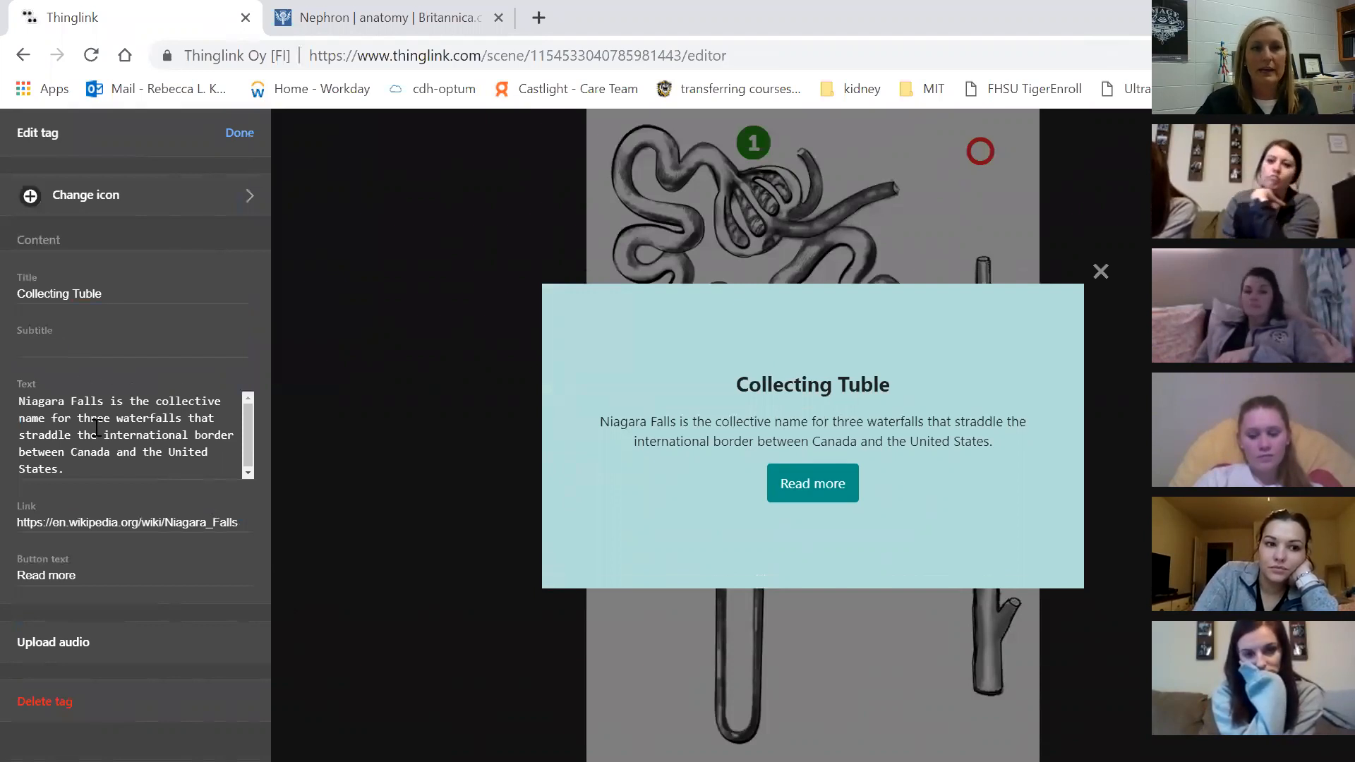
pyautogui.moveTo(65, 469); pyautogui.dragTo(6, 379)
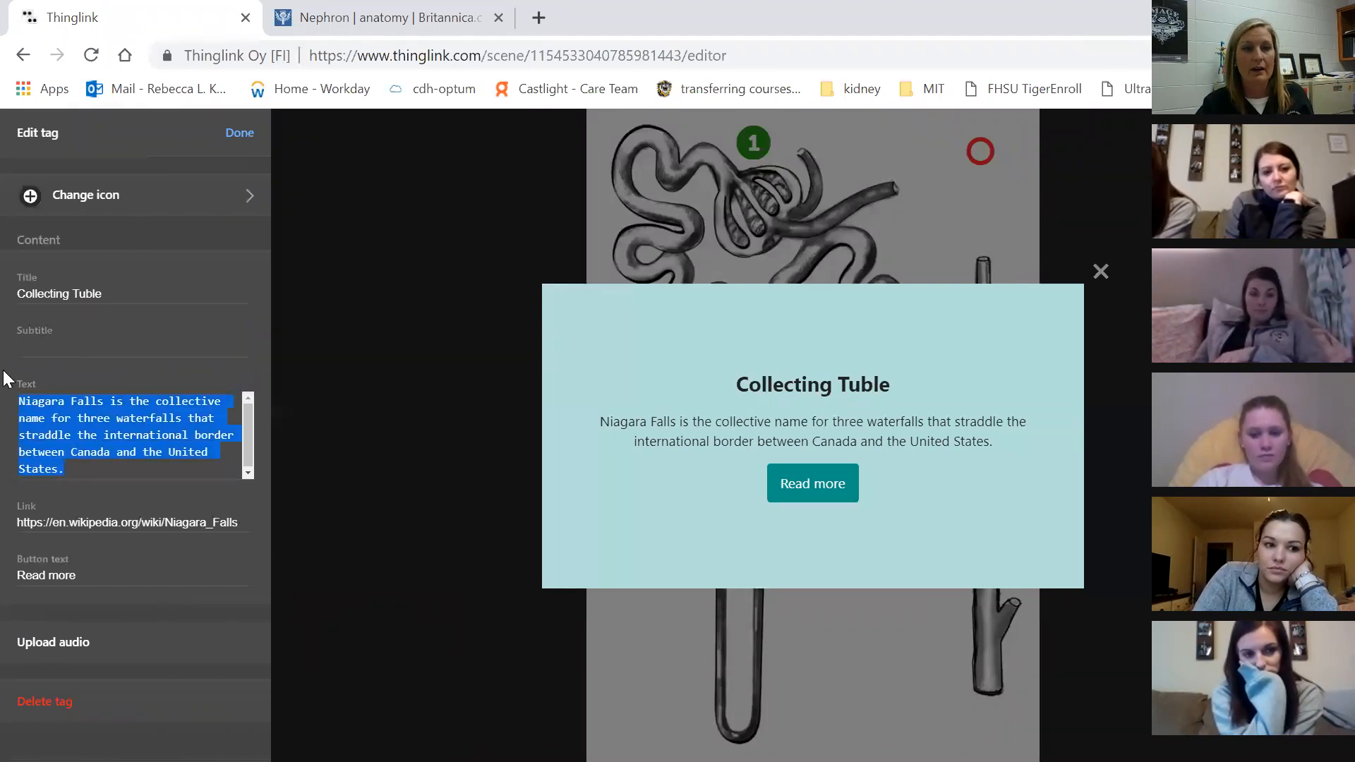
pyautogui.press('BackSpace')
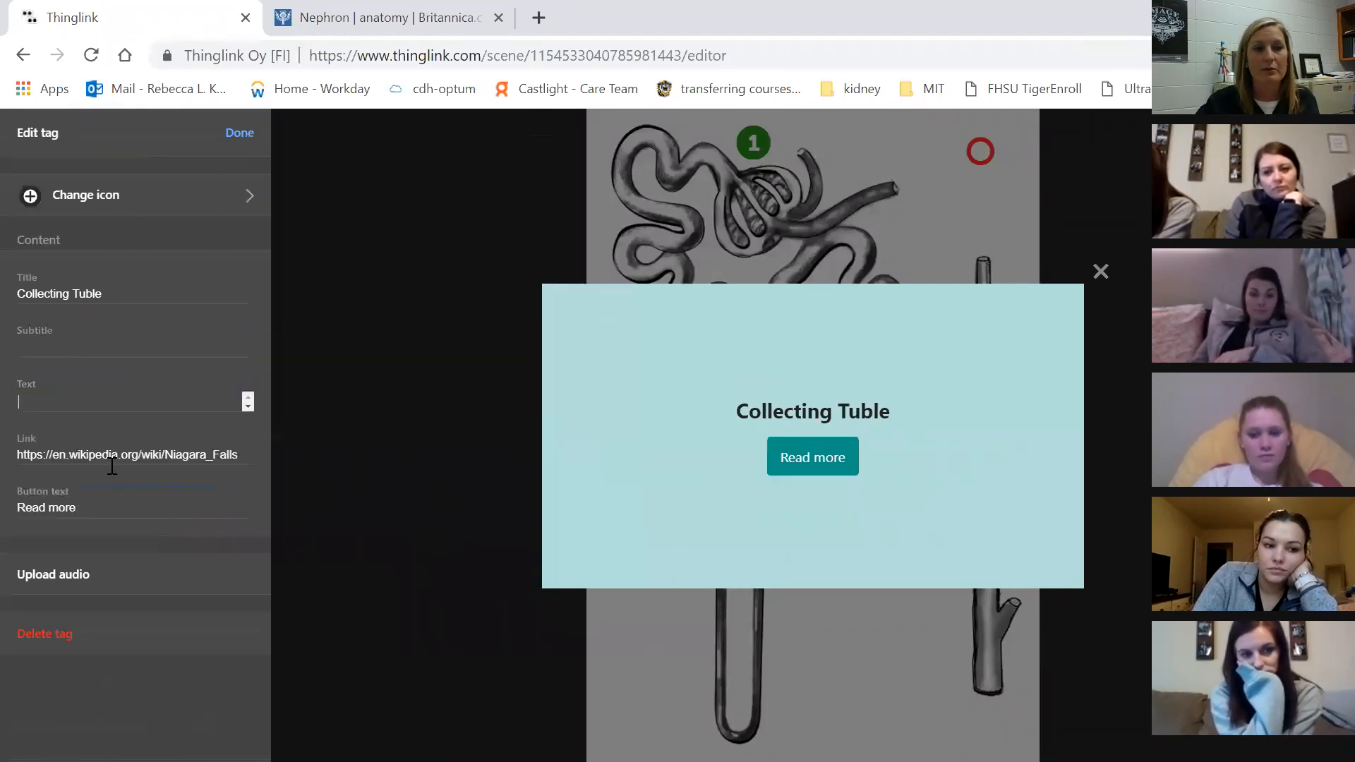
pyautogui.click(83, 507)
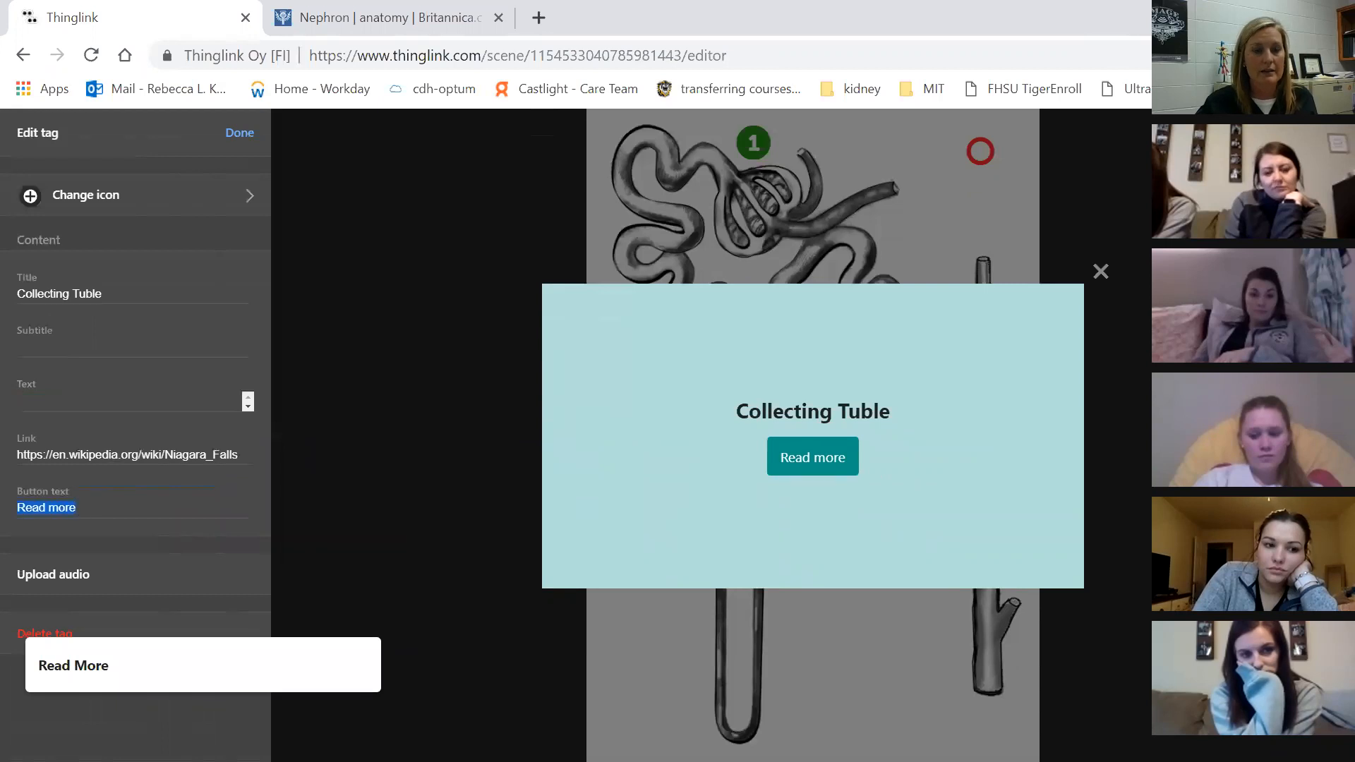
pyautogui.write('See ')
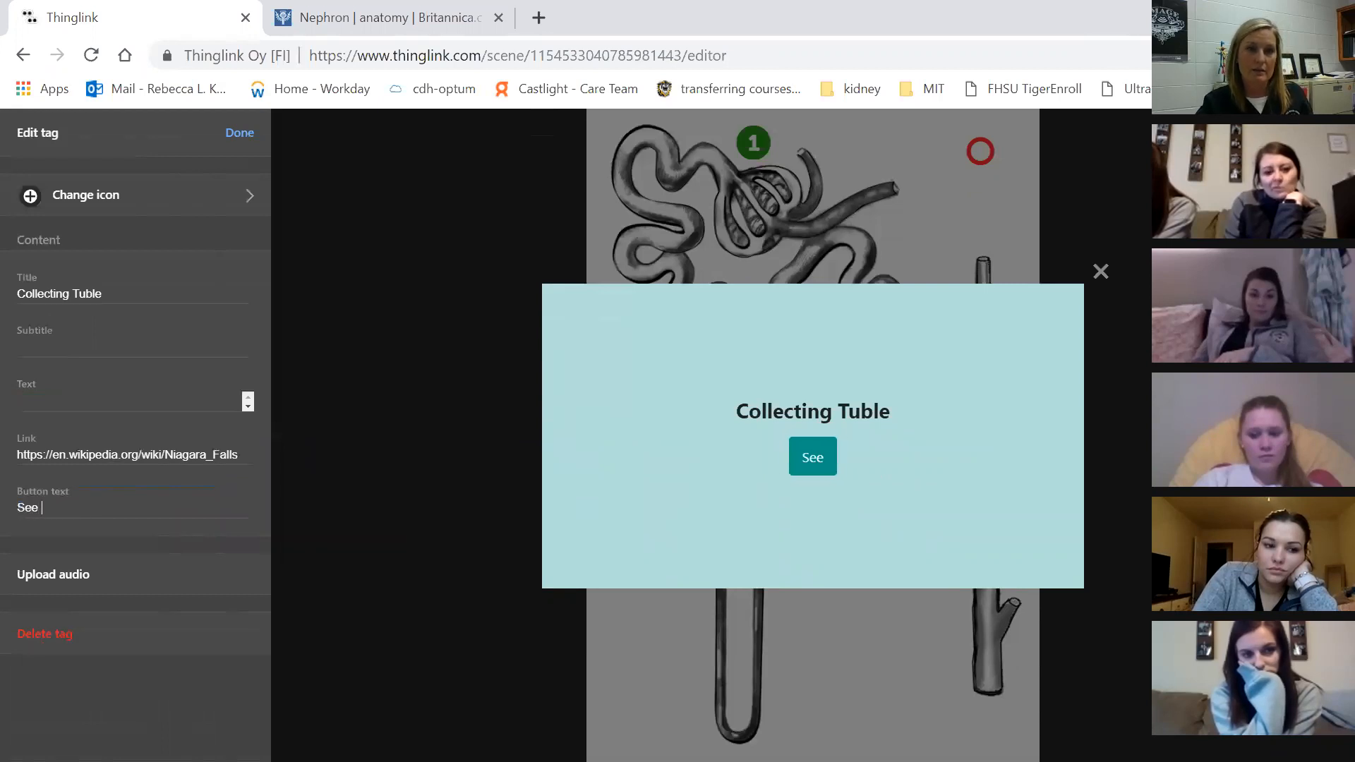
pyautogui.write('More Here')
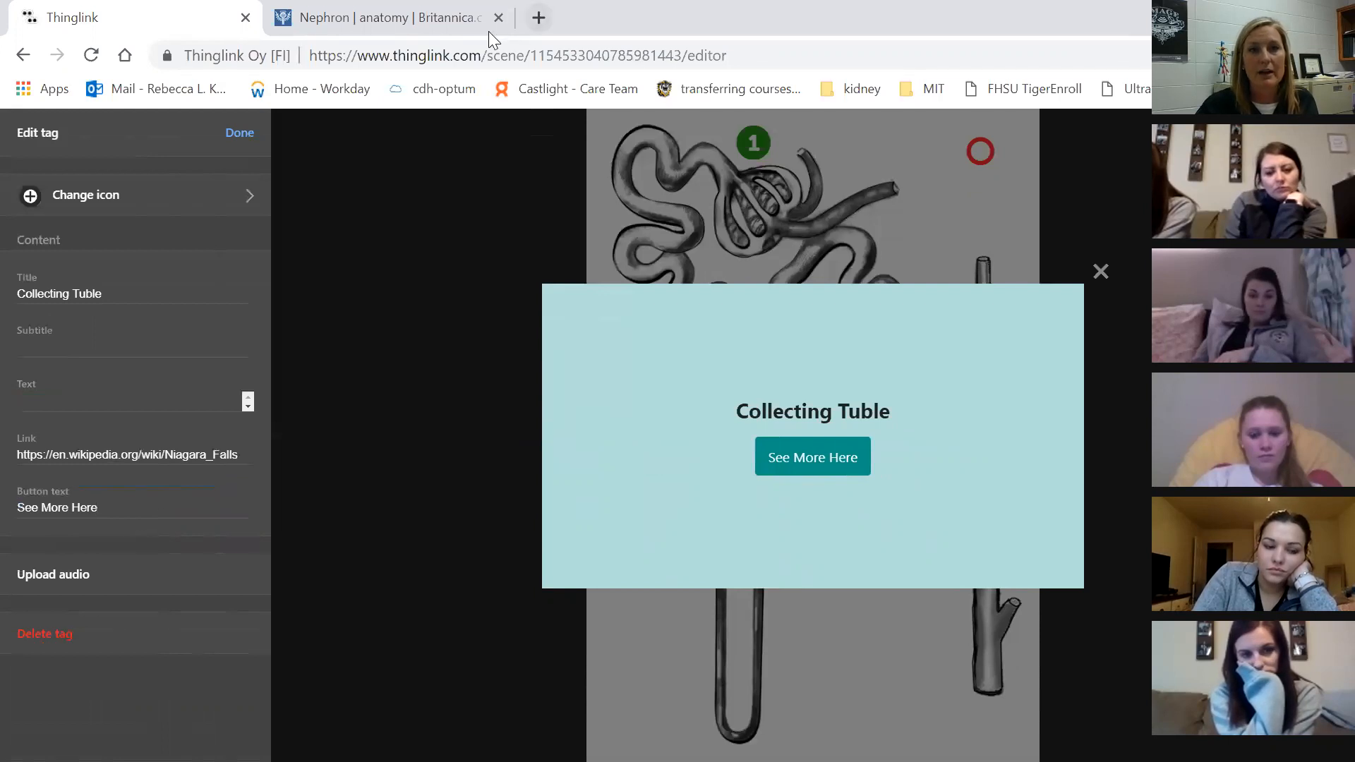
# In a new tab, search YouTube for 'collecting tuble of nephron' and open the CollectingDuct video
pyautogui.click(538, 18)
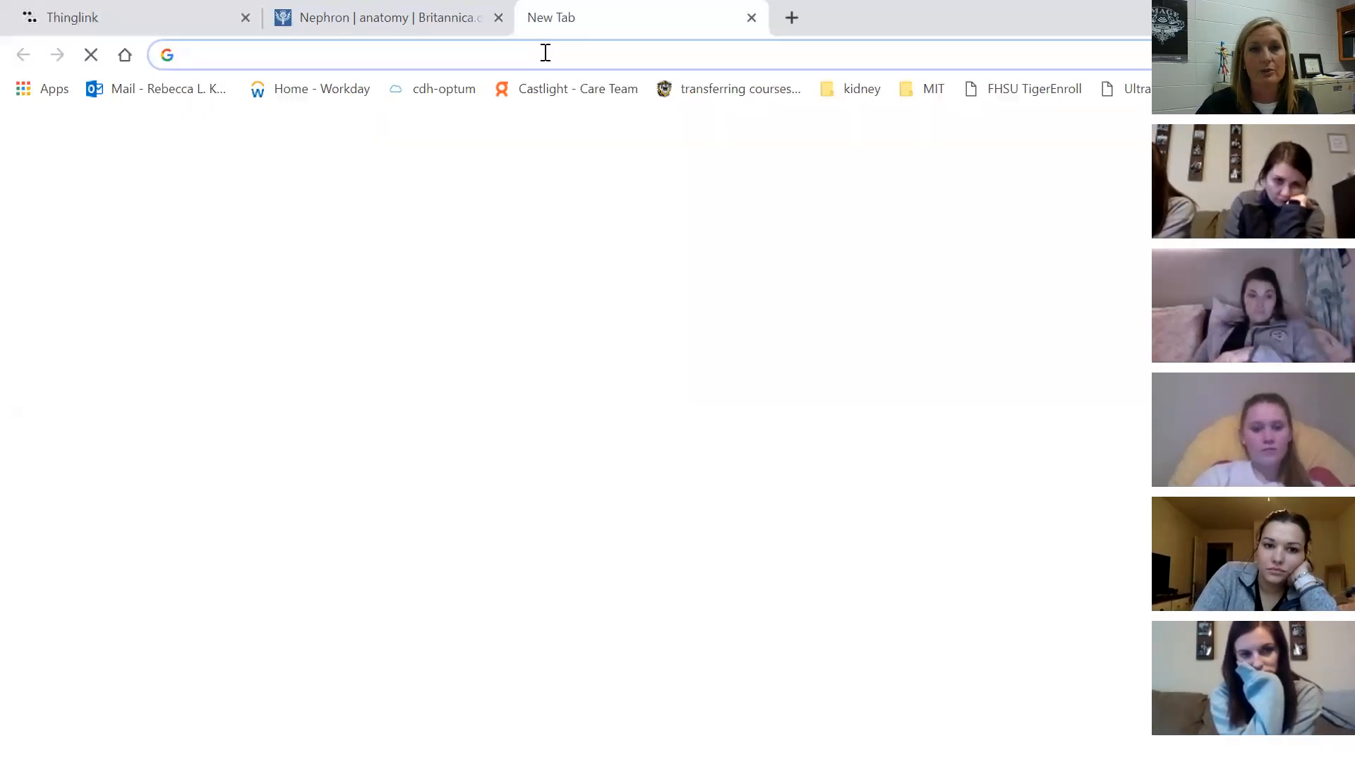
pyautogui.write('youtube.com')
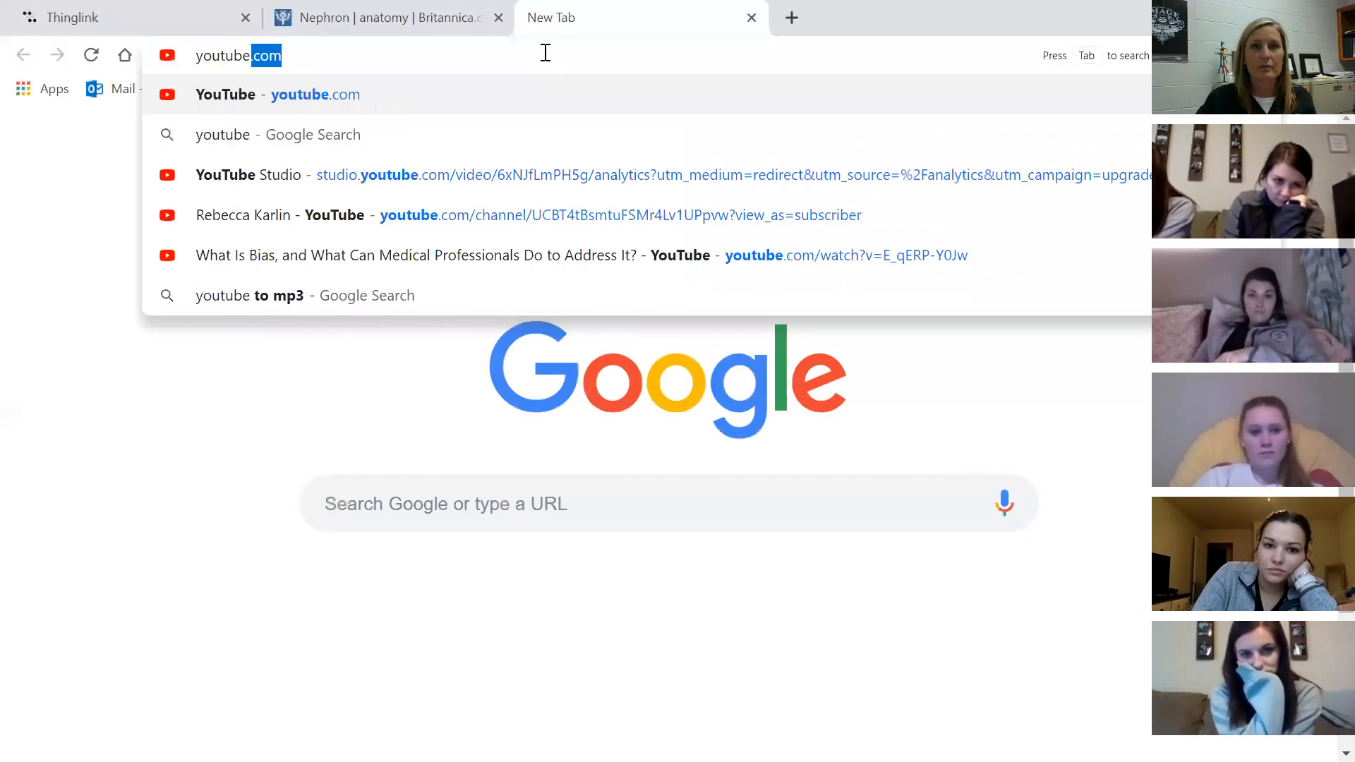
pyautogui.press('Return')
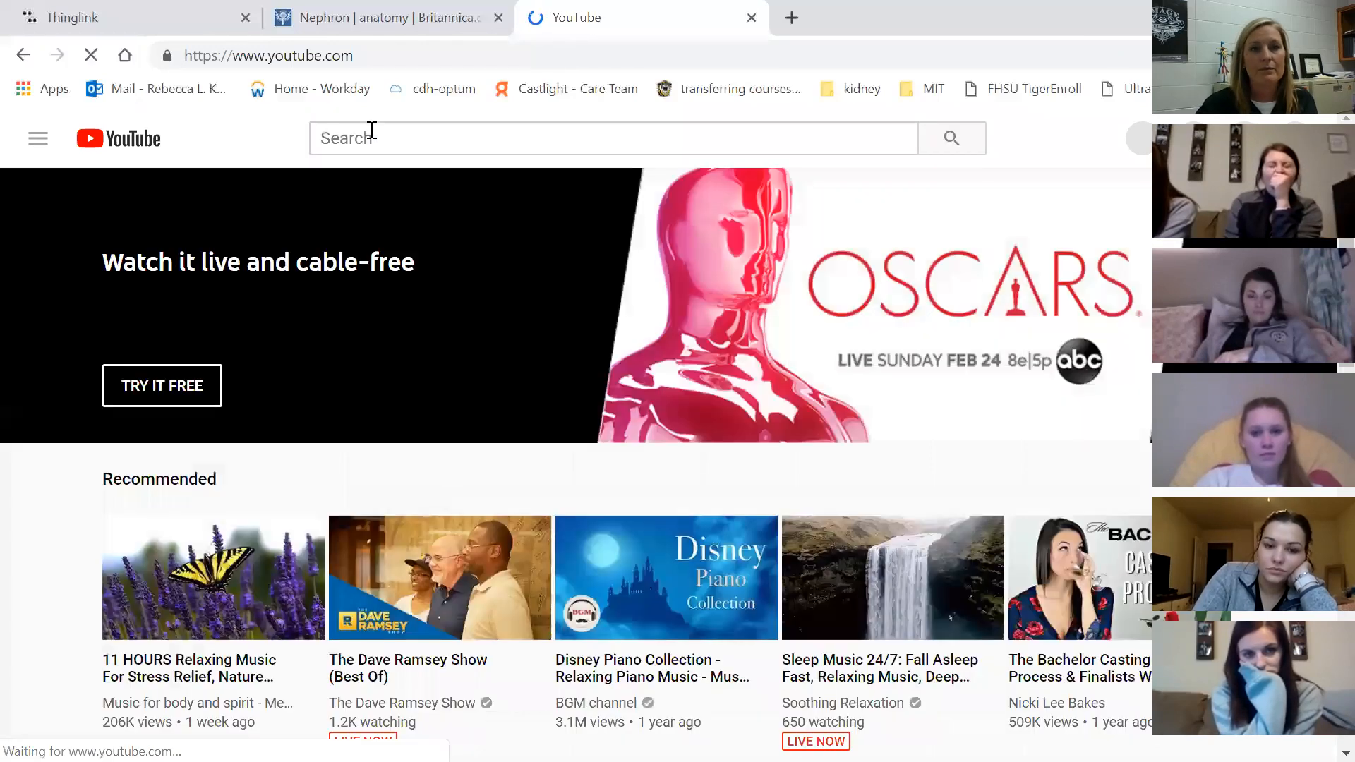
pyautogui.click(450, 148)
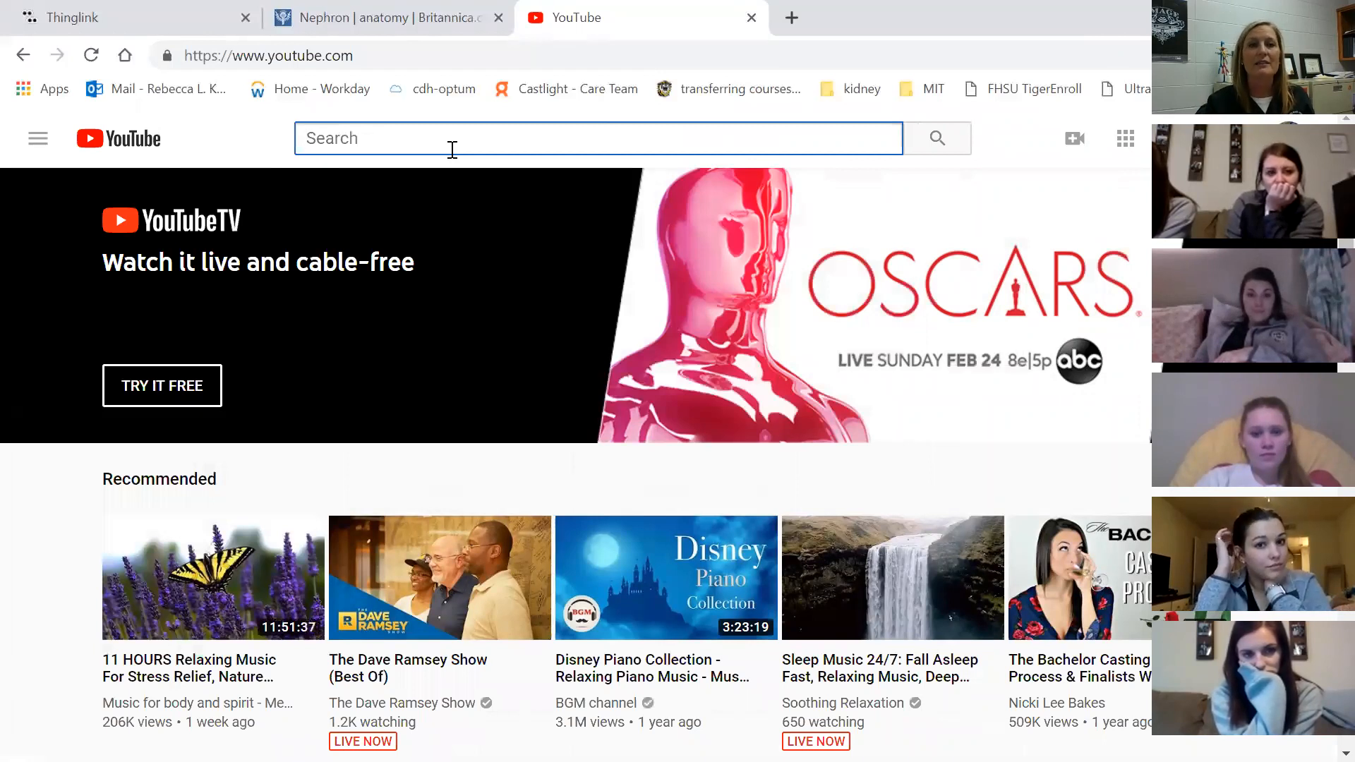
pyautogui.write('collec')
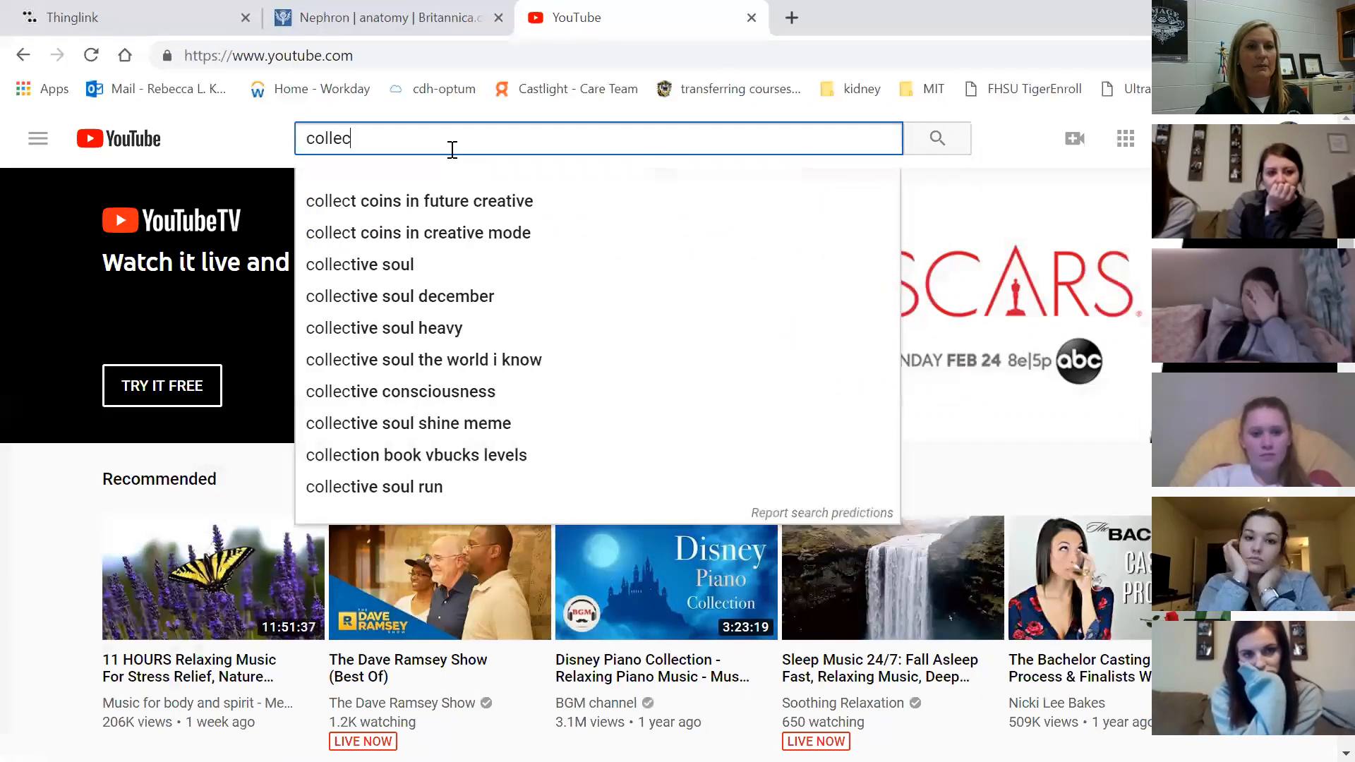
pyautogui.write('ting ')
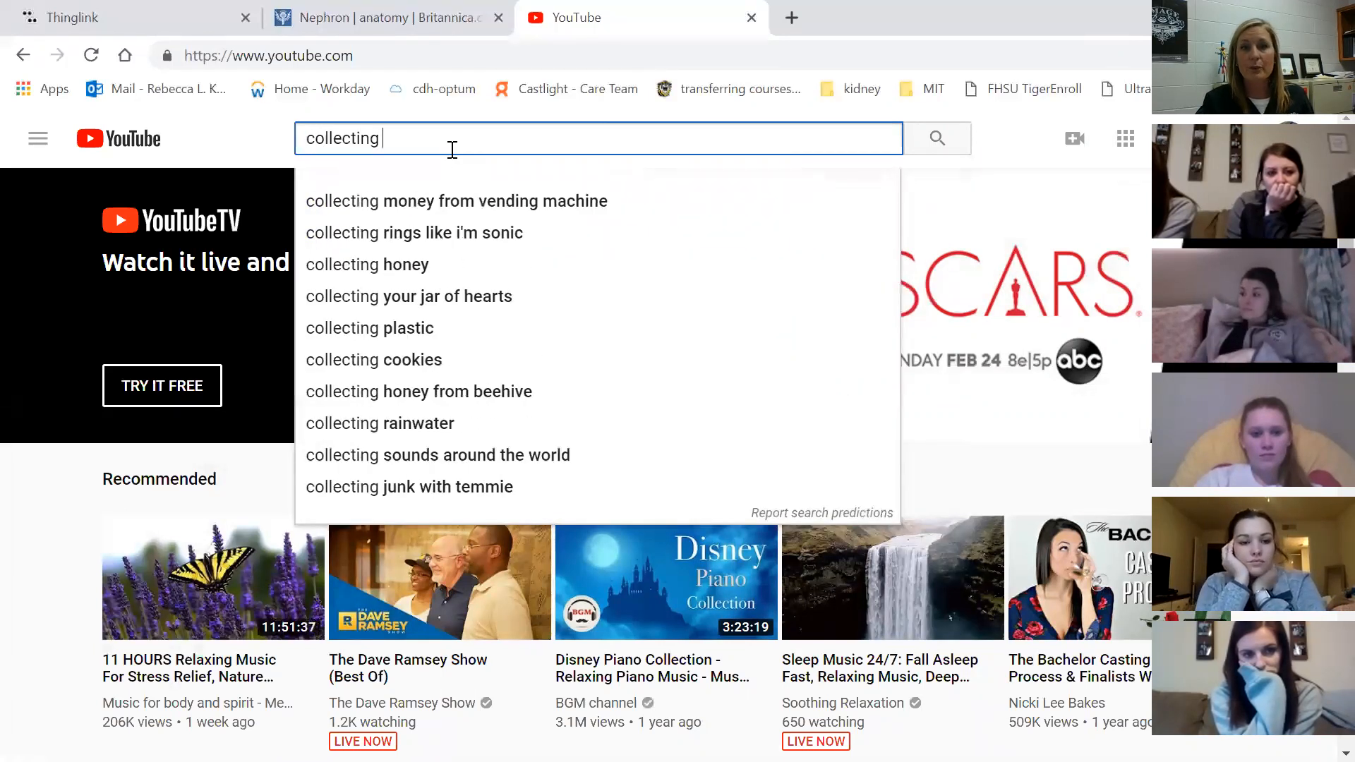
pyautogui.write('tuble ')
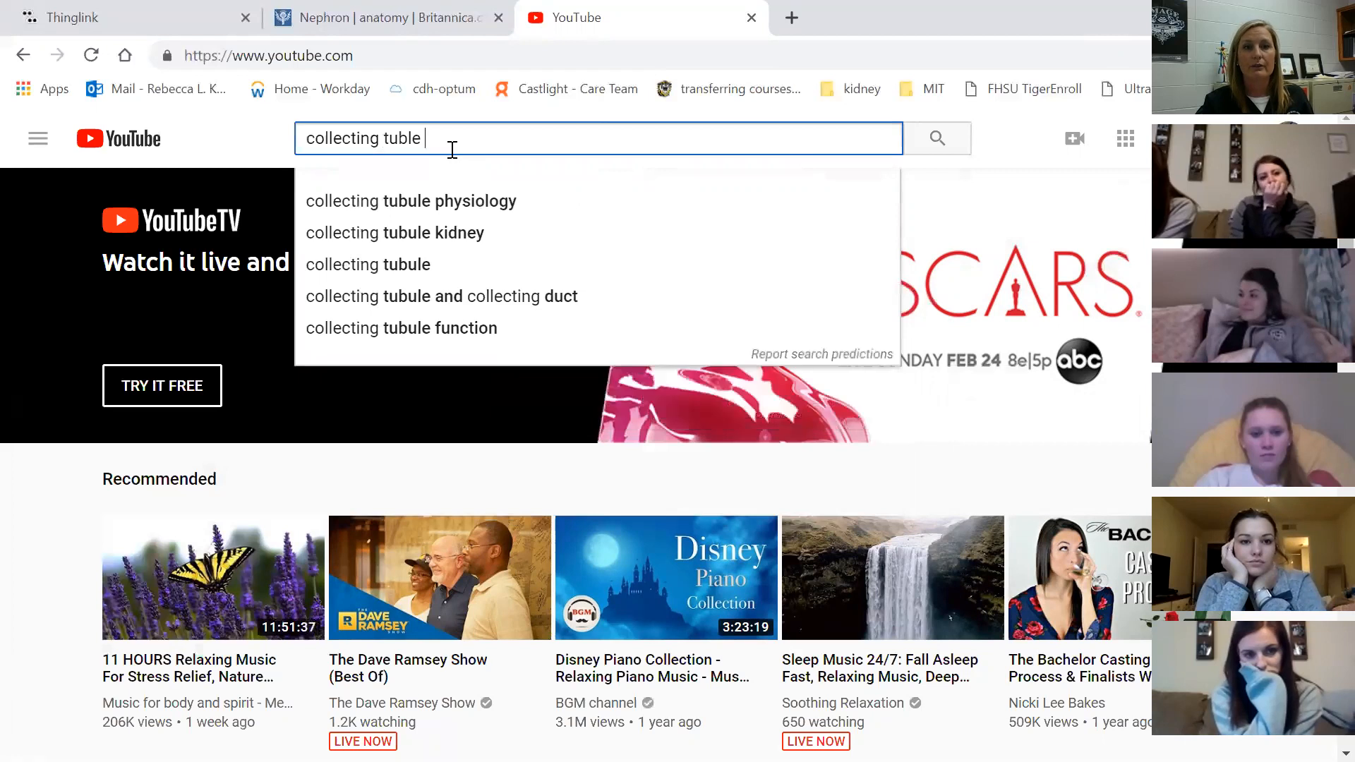
pyautogui.write('of nephron')
pyautogui.press('Return')
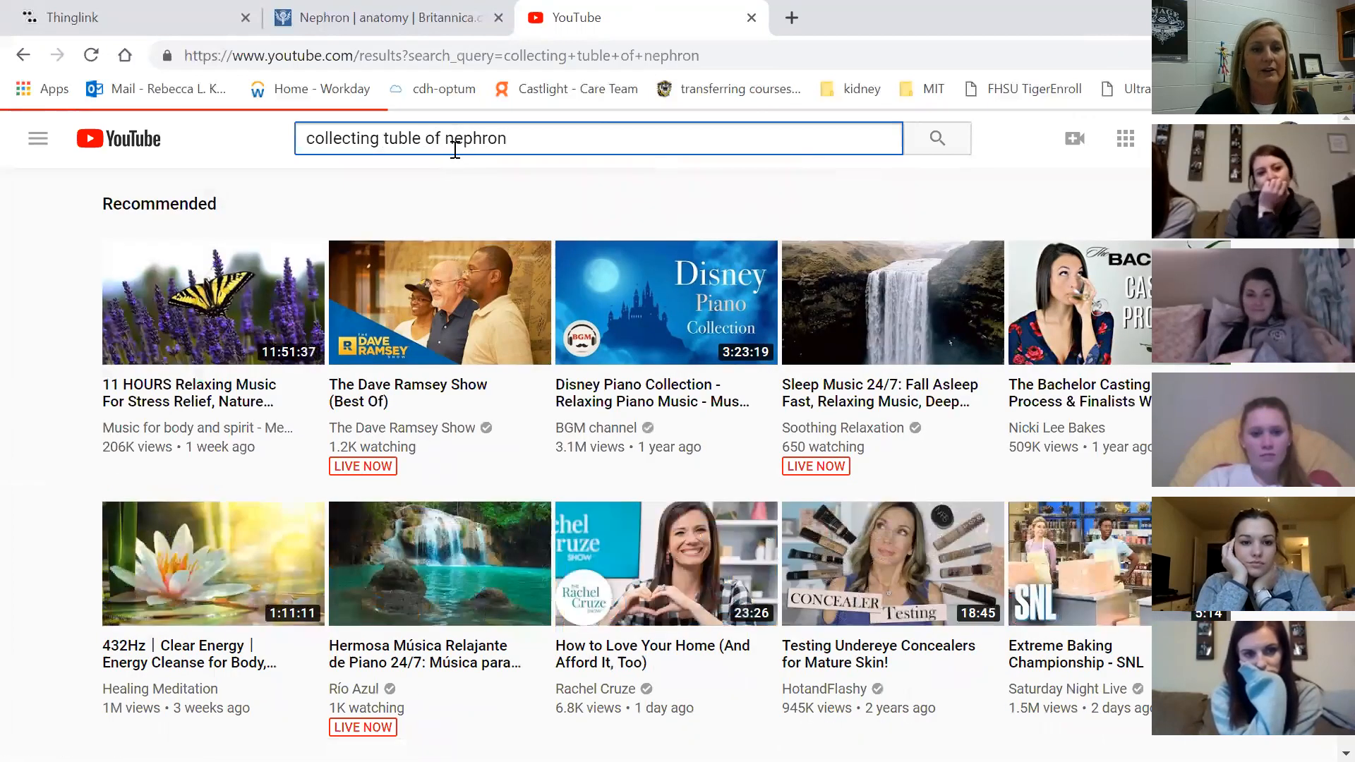
pyautogui.scroll(-6, 484, 294)
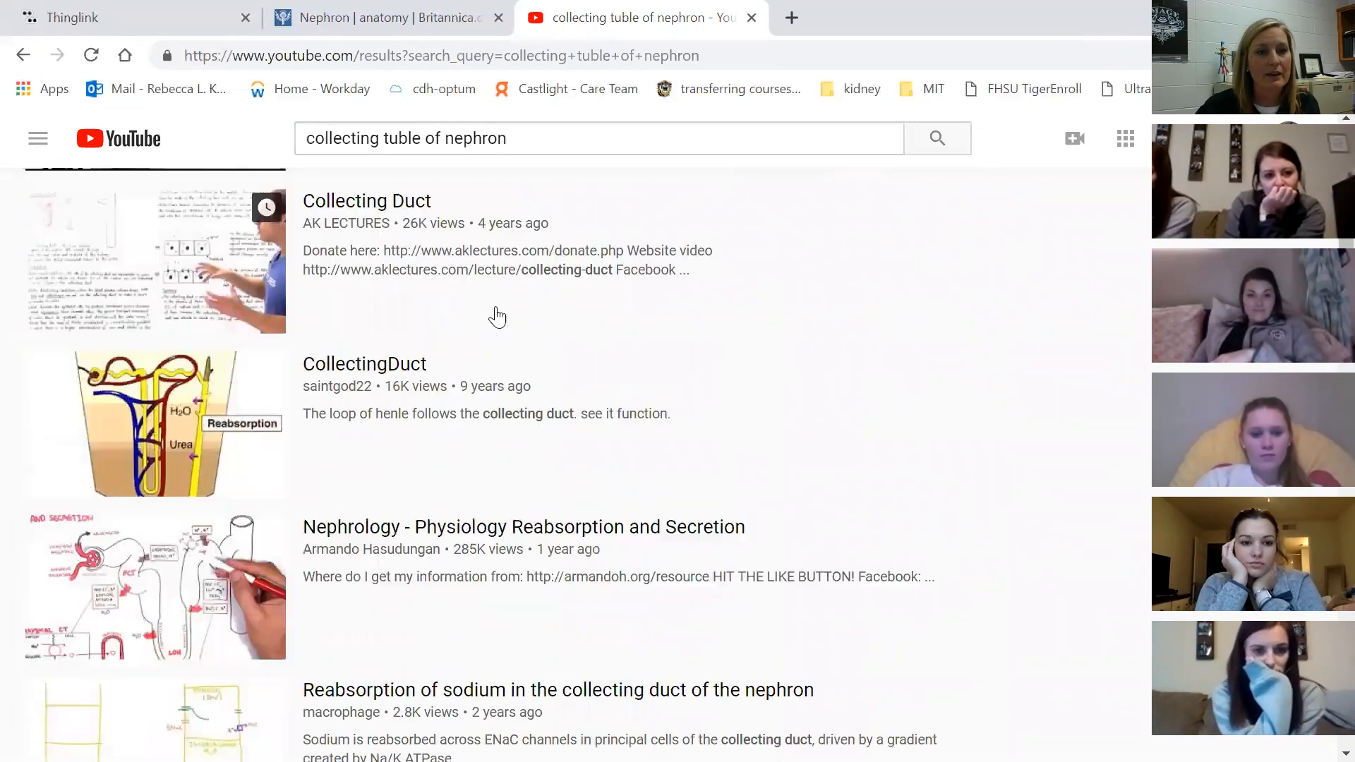
pyautogui.click(378, 370)
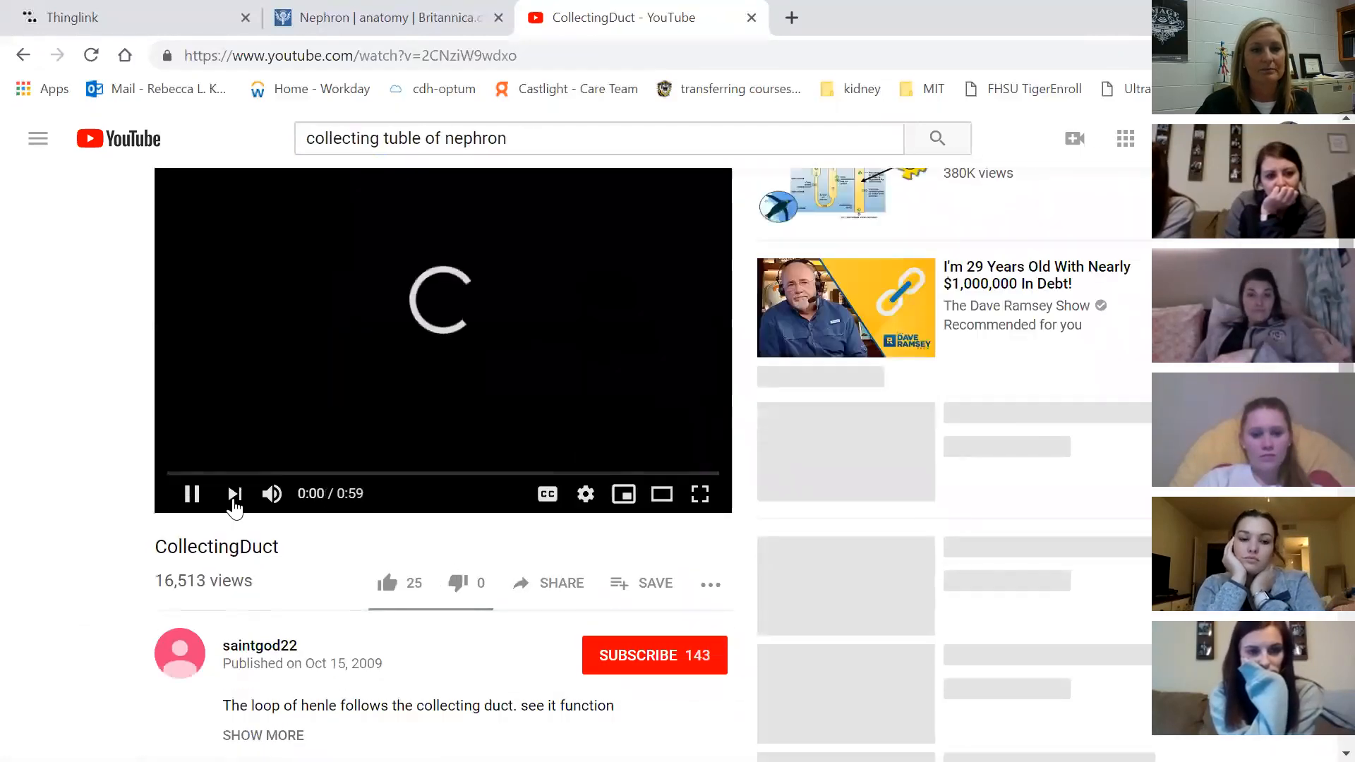
# Copy the video's share link and paste it into the Collecting Tuble tag's Link field
pyautogui.click(191, 494)
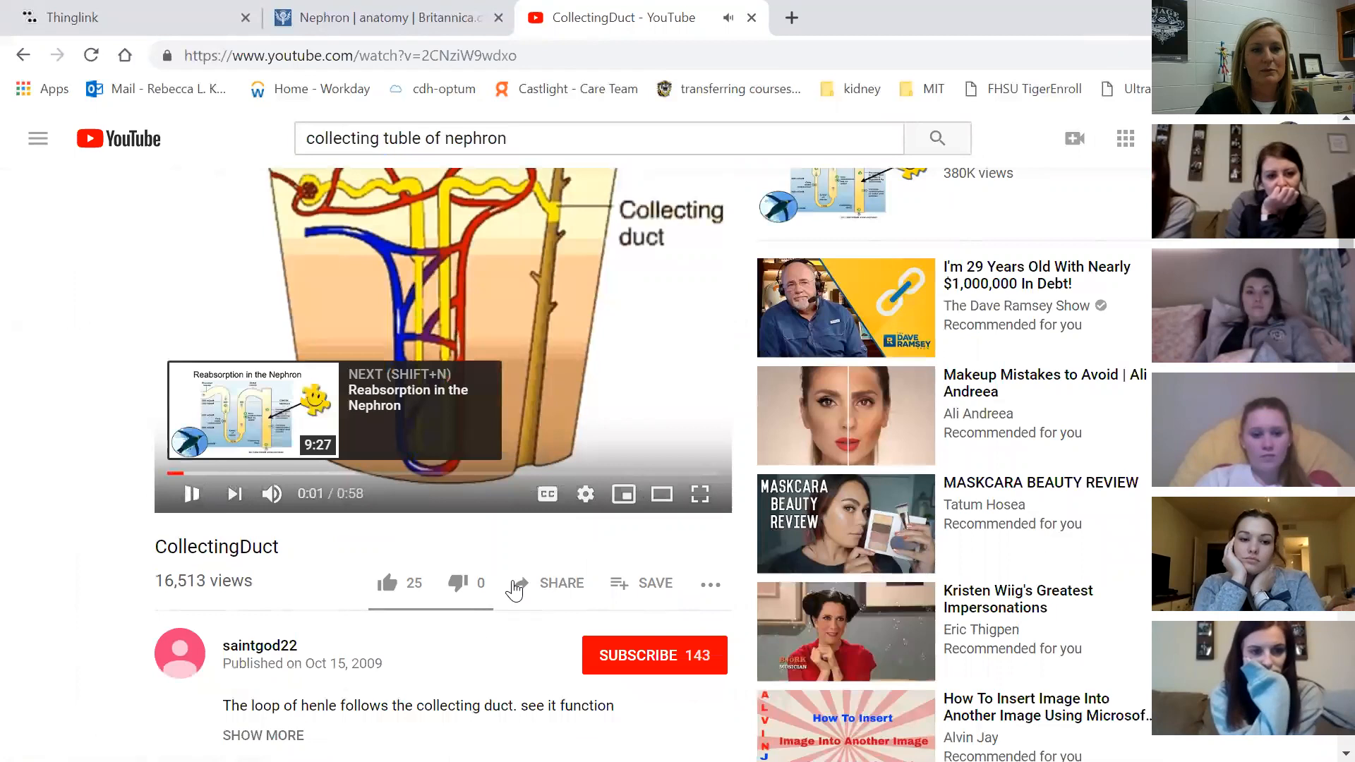
pyautogui.click(549, 584)
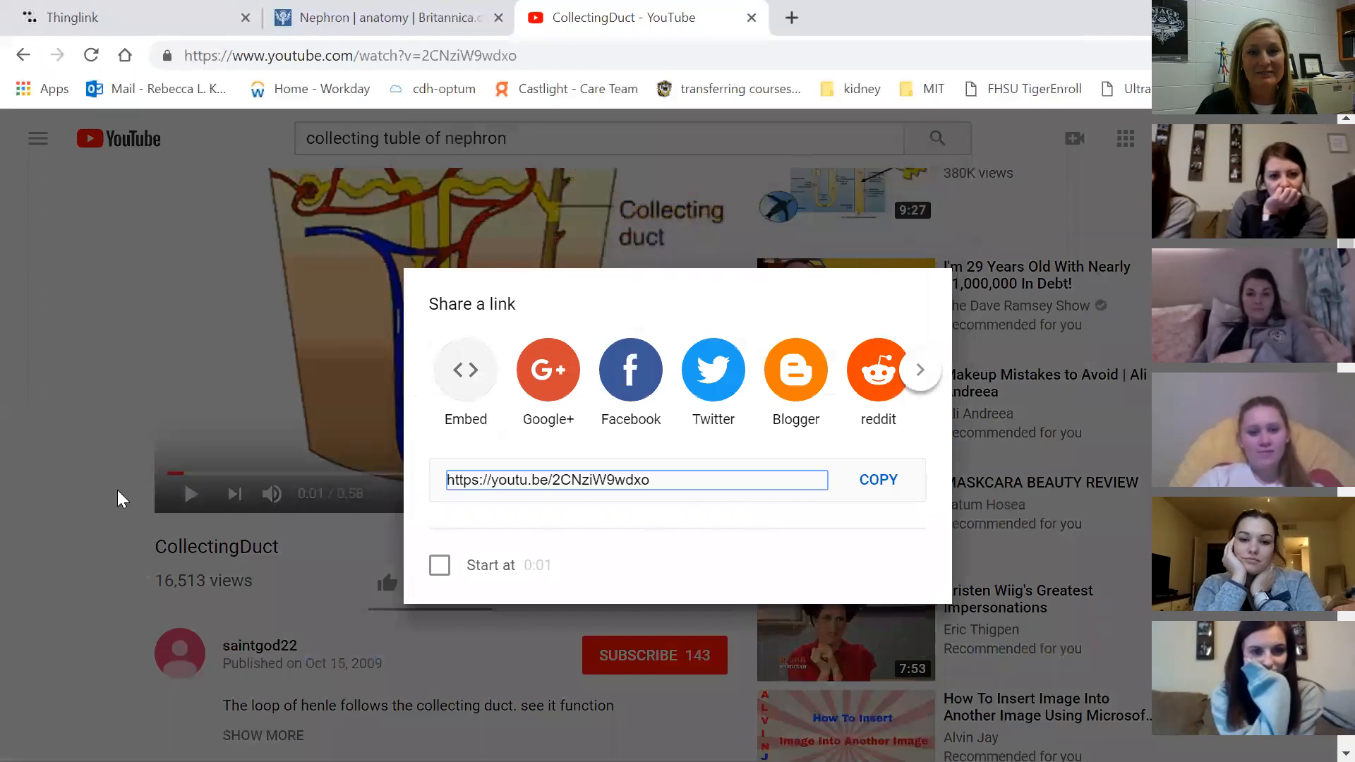
pyautogui.press('Tab')
pyautogui.press('Return')
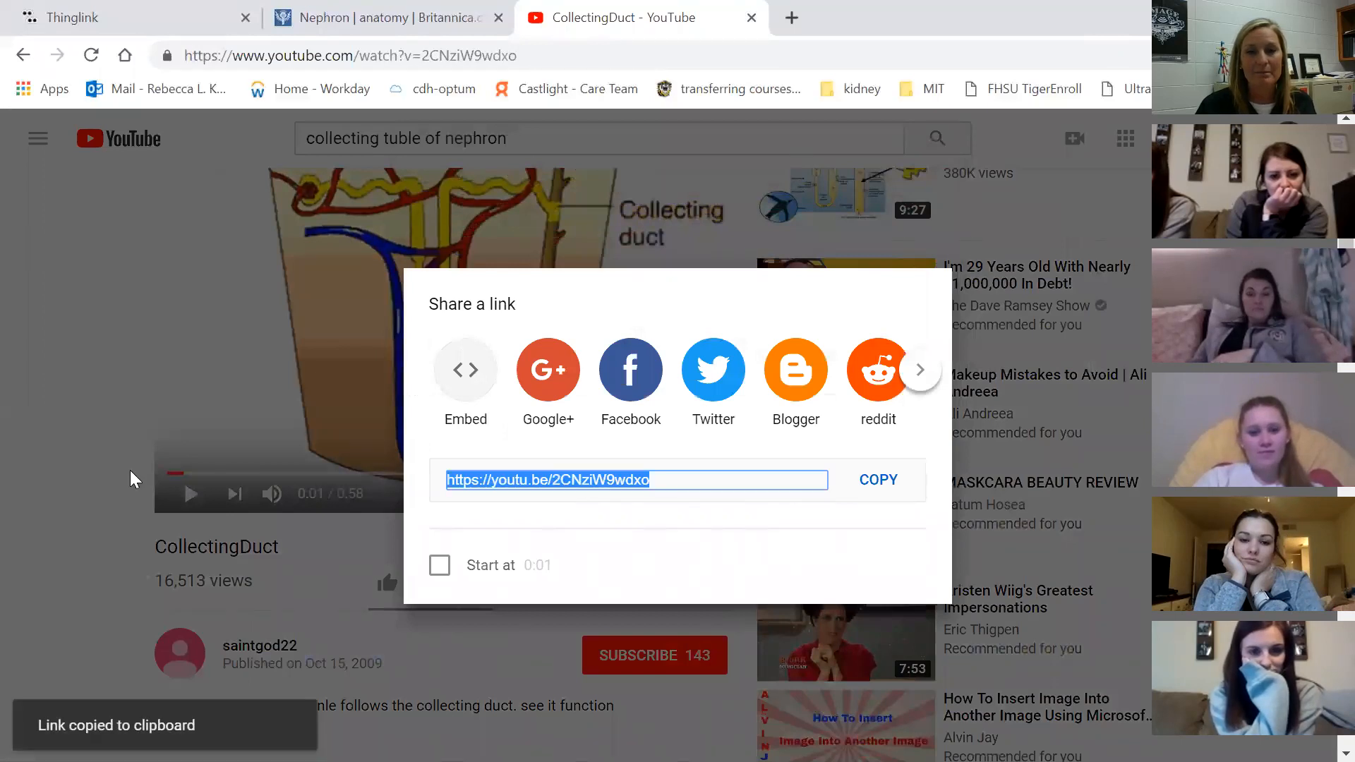
pyautogui.hotkey('ctrl', 'shift', 'Tab')
pyautogui.hotkey('ctrl', 'shift', 'Tab')
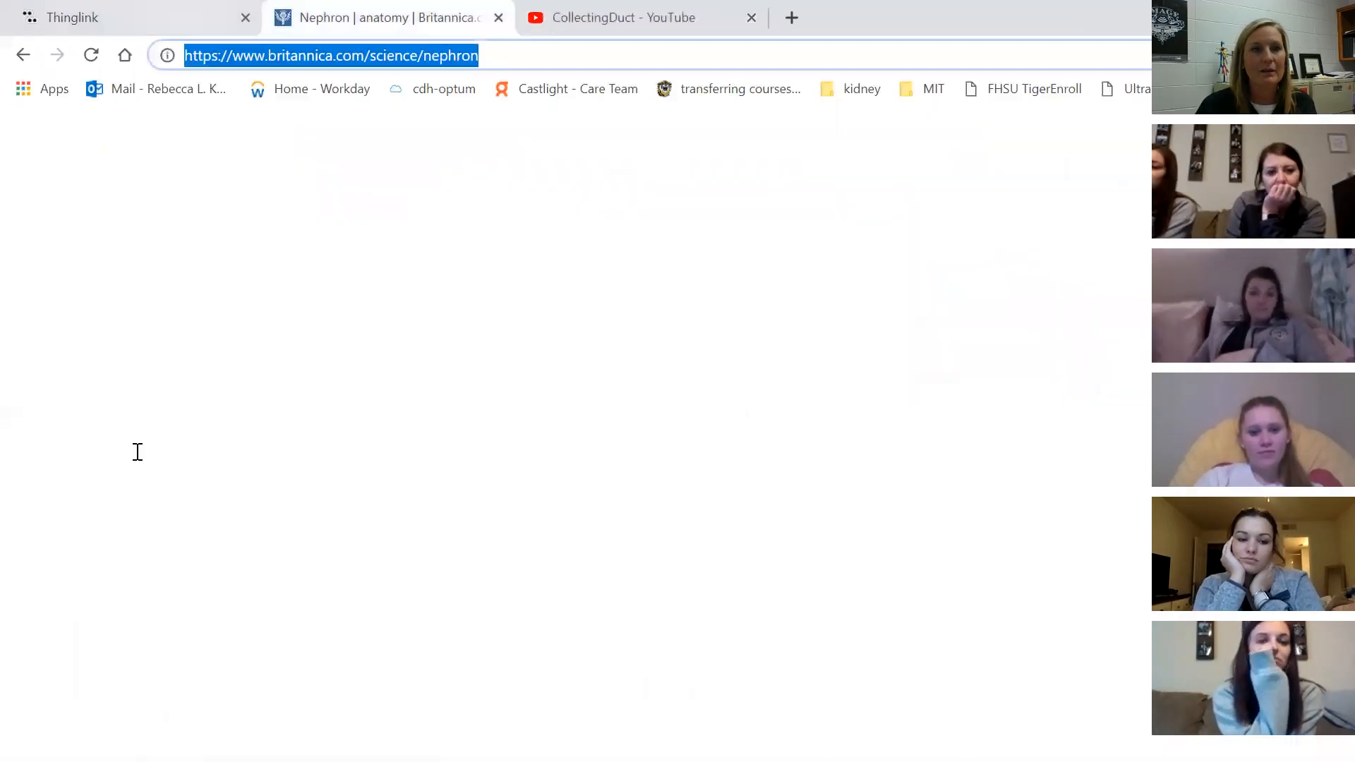
pyautogui.tripleClick(136, 452)
pyautogui.hotkey('ctrl', 'v')
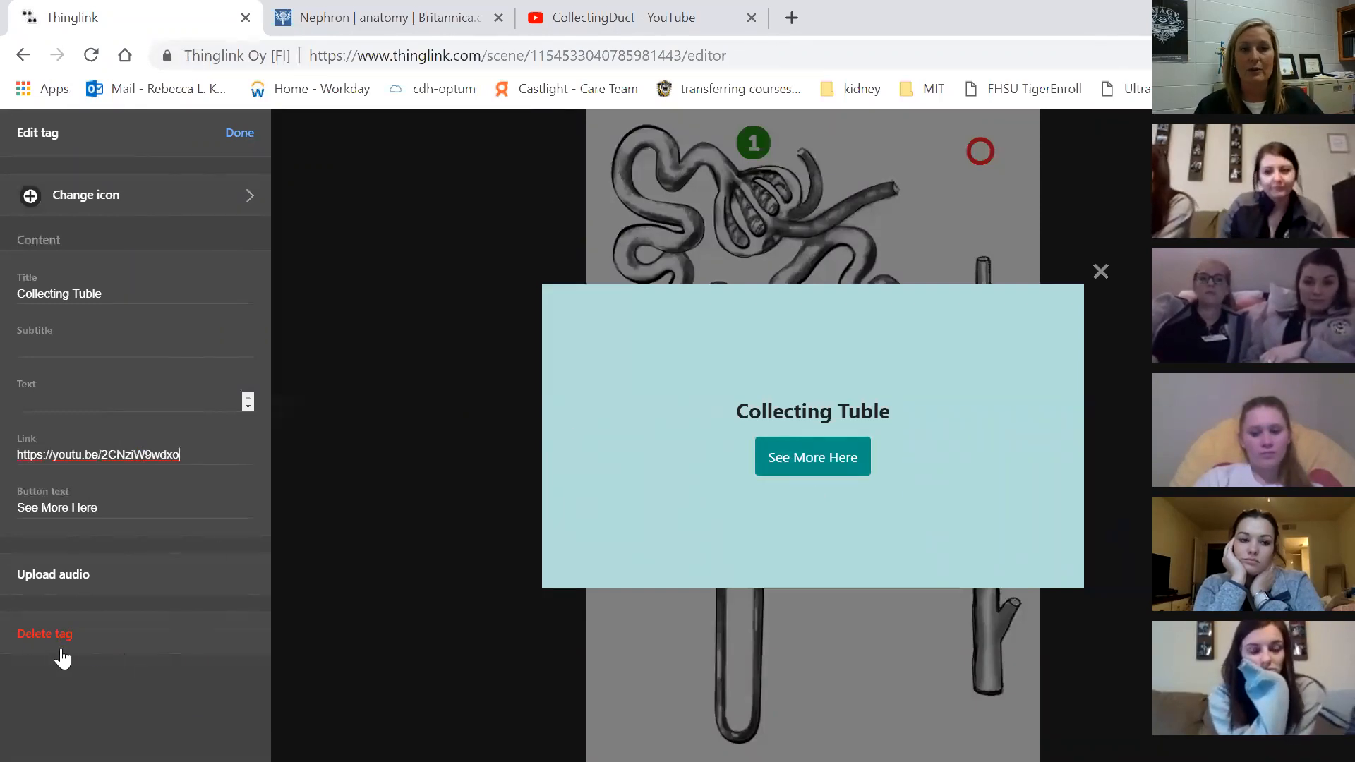
# Give the Collecting Tuble tag a star icon and move it onto the lower collecting tube
pyautogui.click(432, 392)
pyautogui.click(815, 438)
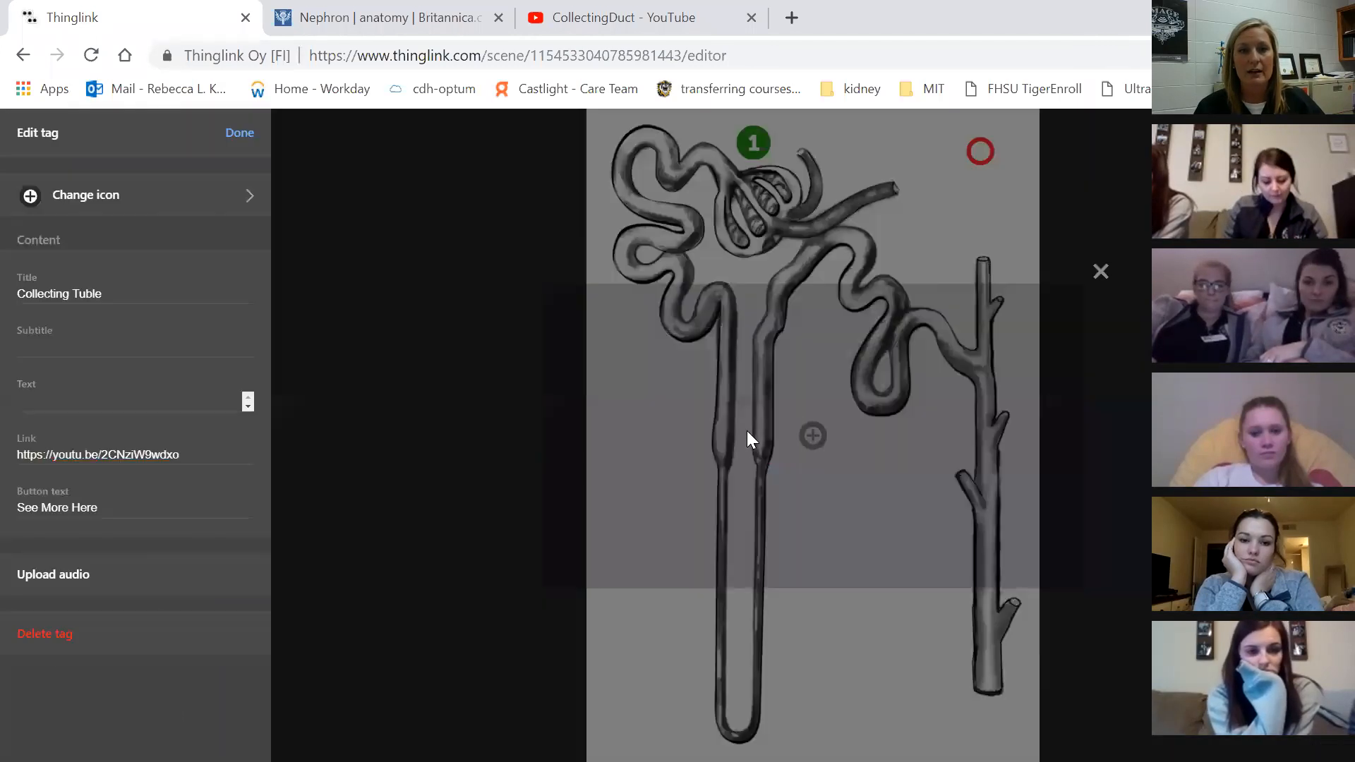
pyautogui.click(208, 195)
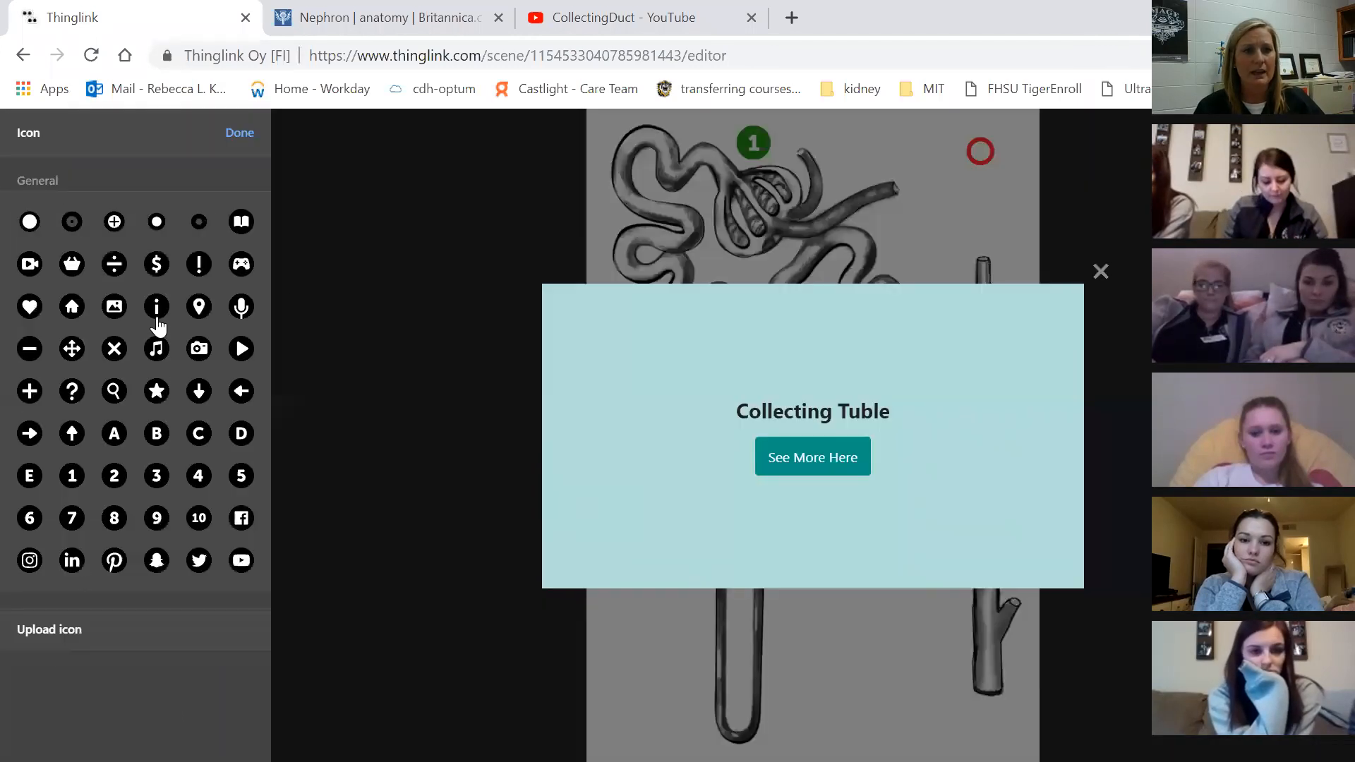
pyautogui.click(157, 392)
pyautogui.click(240, 133)
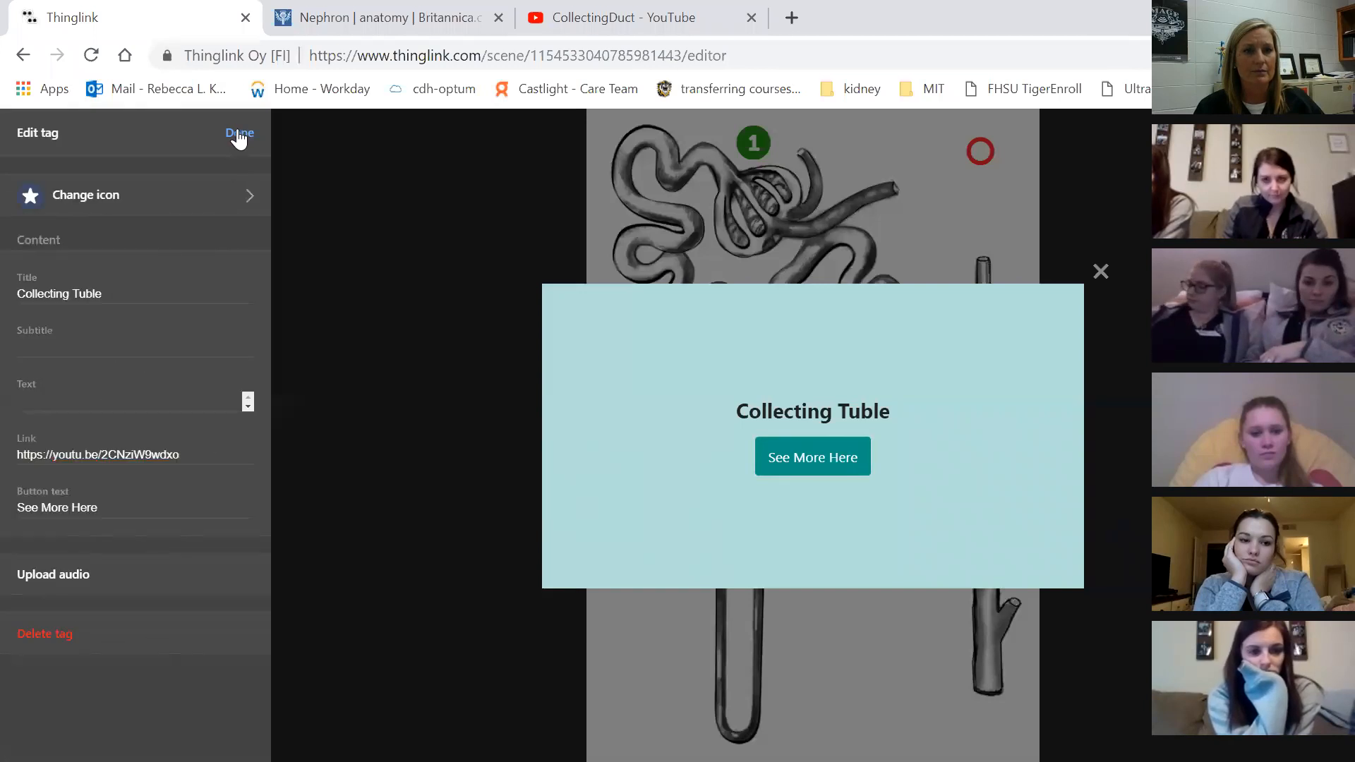
pyautogui.click(240, 133)
pyautogui.moveTo(812, 436); pyautogui.dragTo(988, 563)
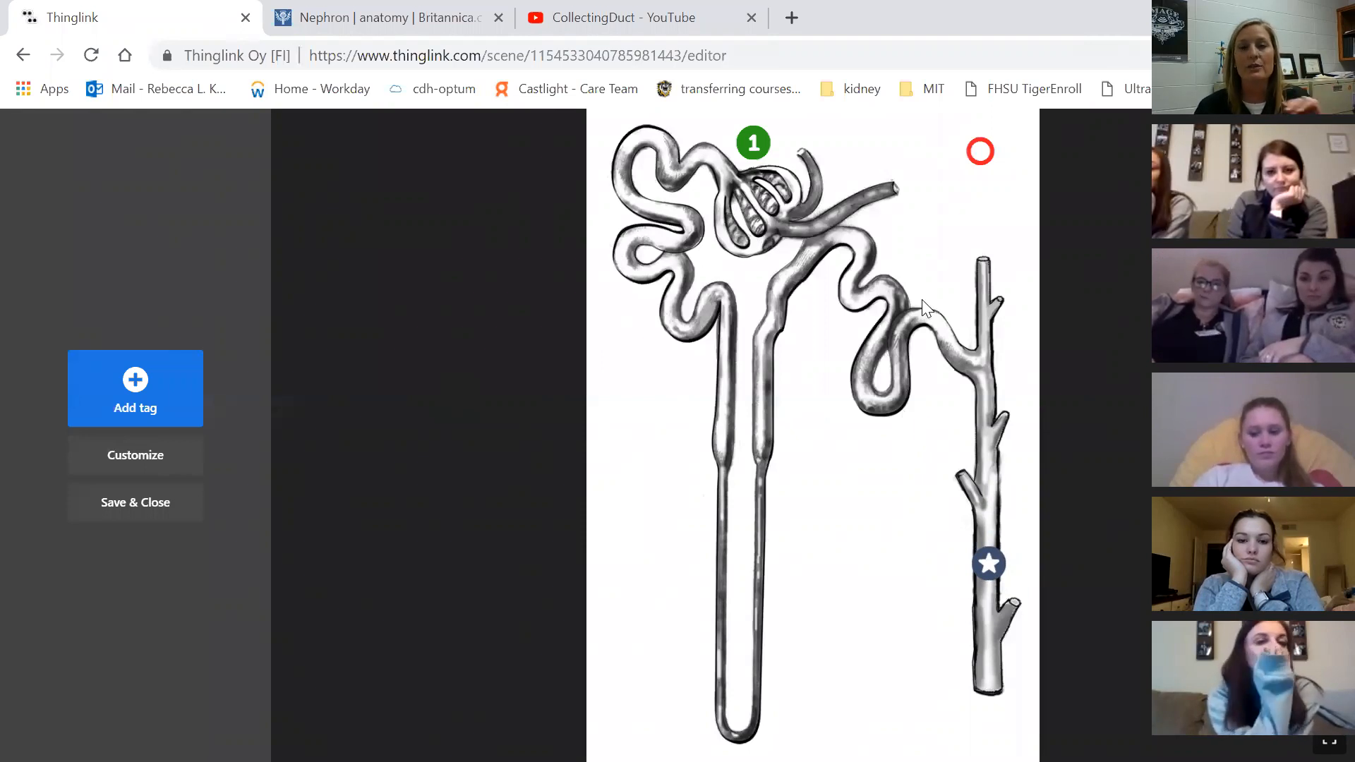
# Check the Nephron tag, then preview its popup card and follow its link to the article
pyautogui.click(985, 161)
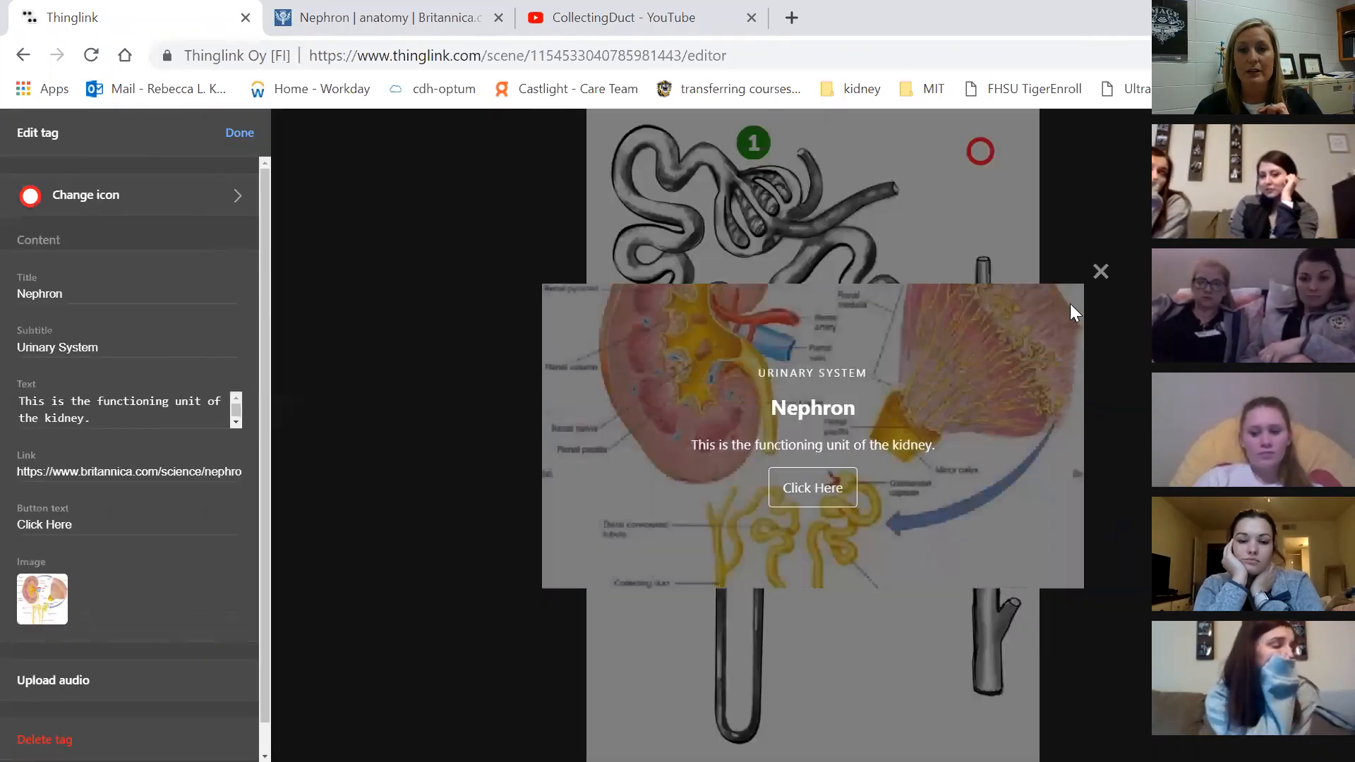
pyautogui.click(1099, 267)
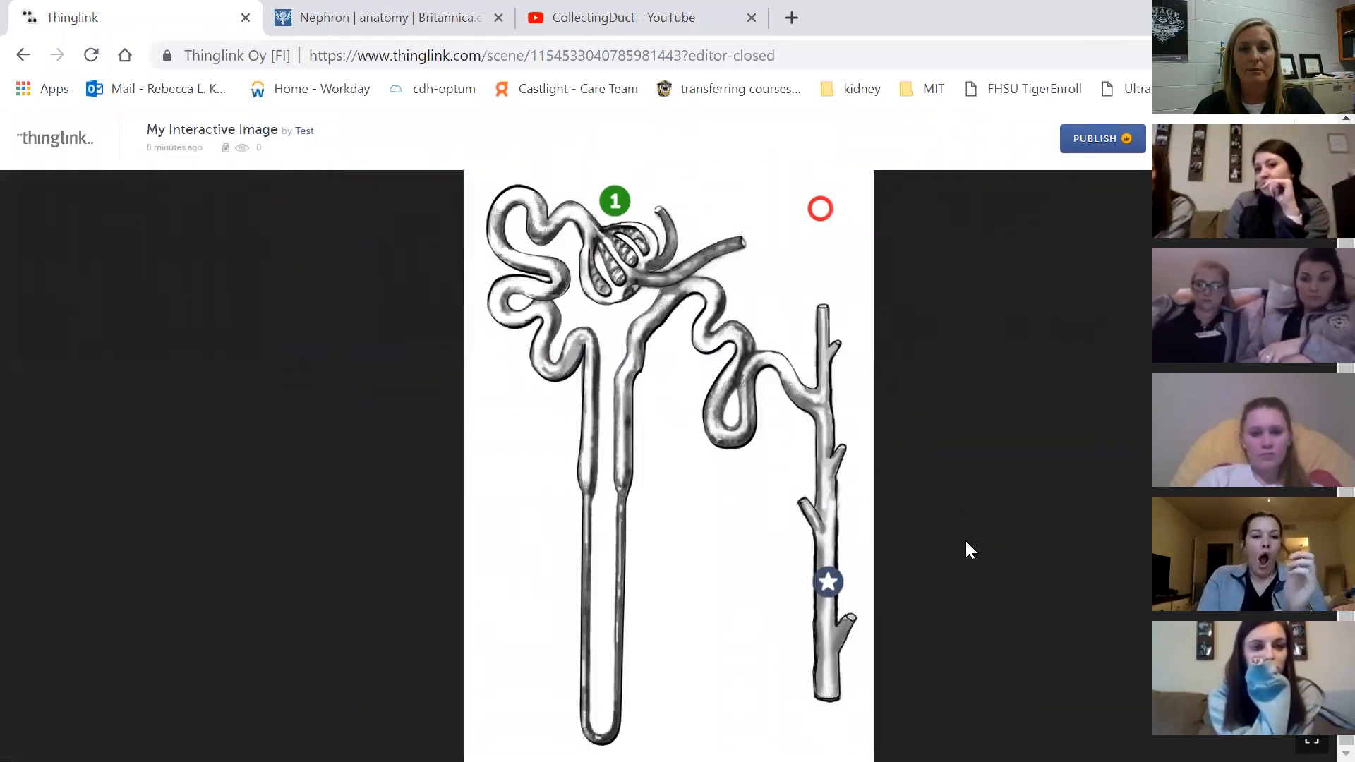
pyautogui.click(831, 221)
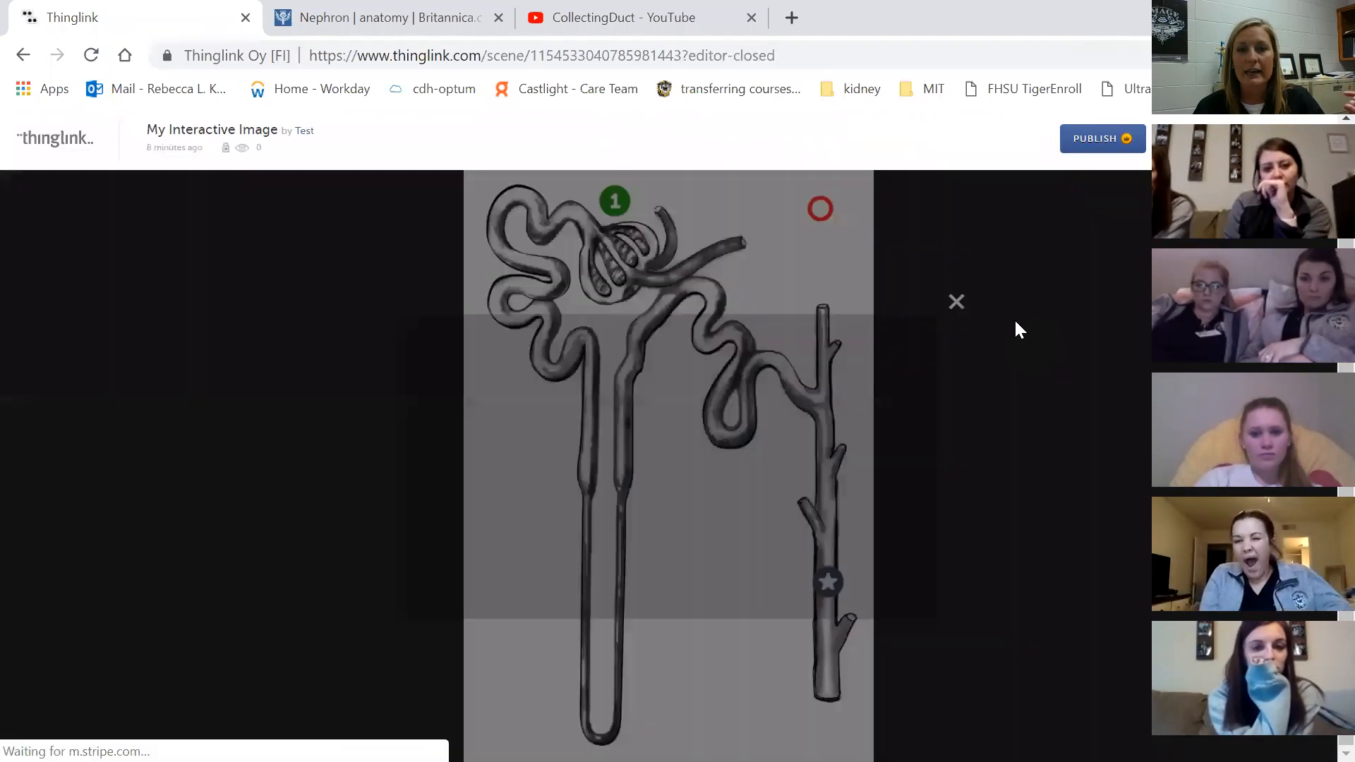
pyautogui.click(675, 524)
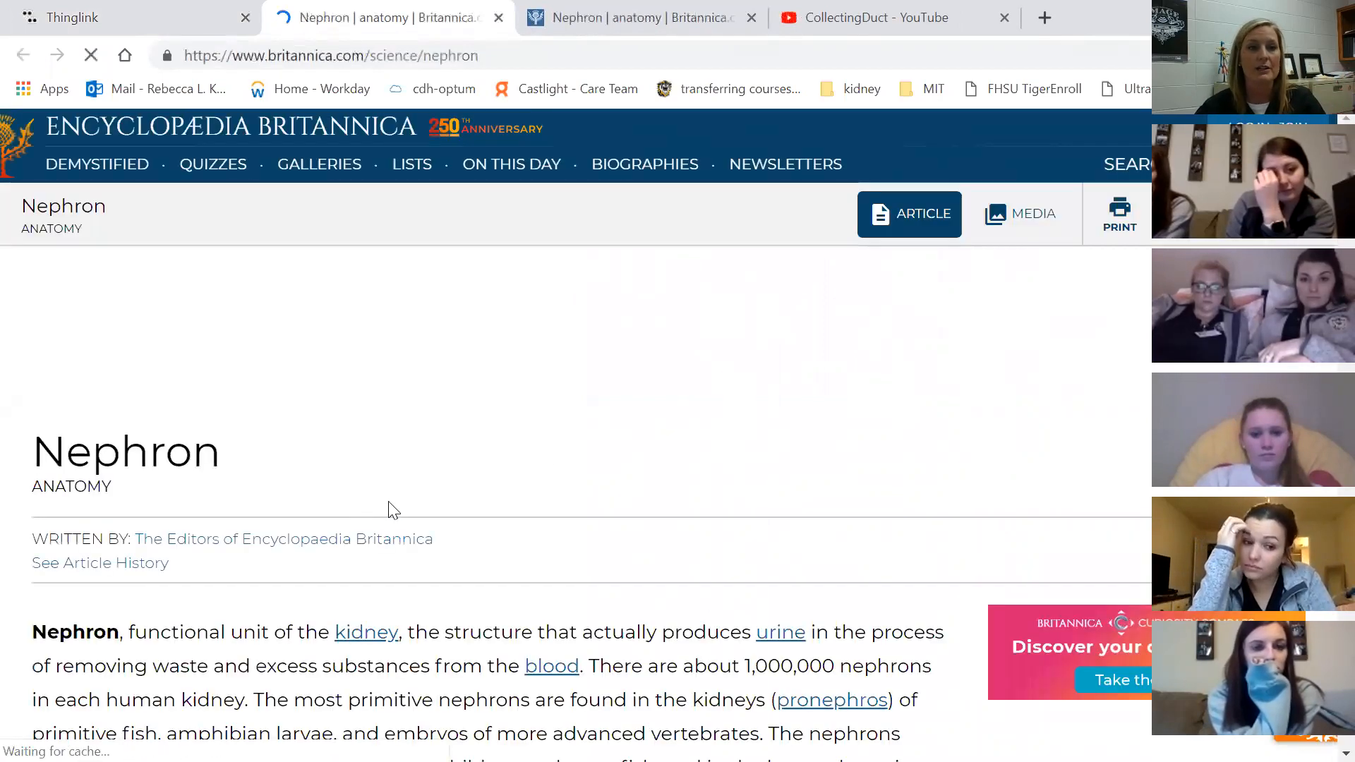
# Scroll down through the Britannica Nephron article opened from the tag's link
pyautogui.scroll(-3, 564, 463)
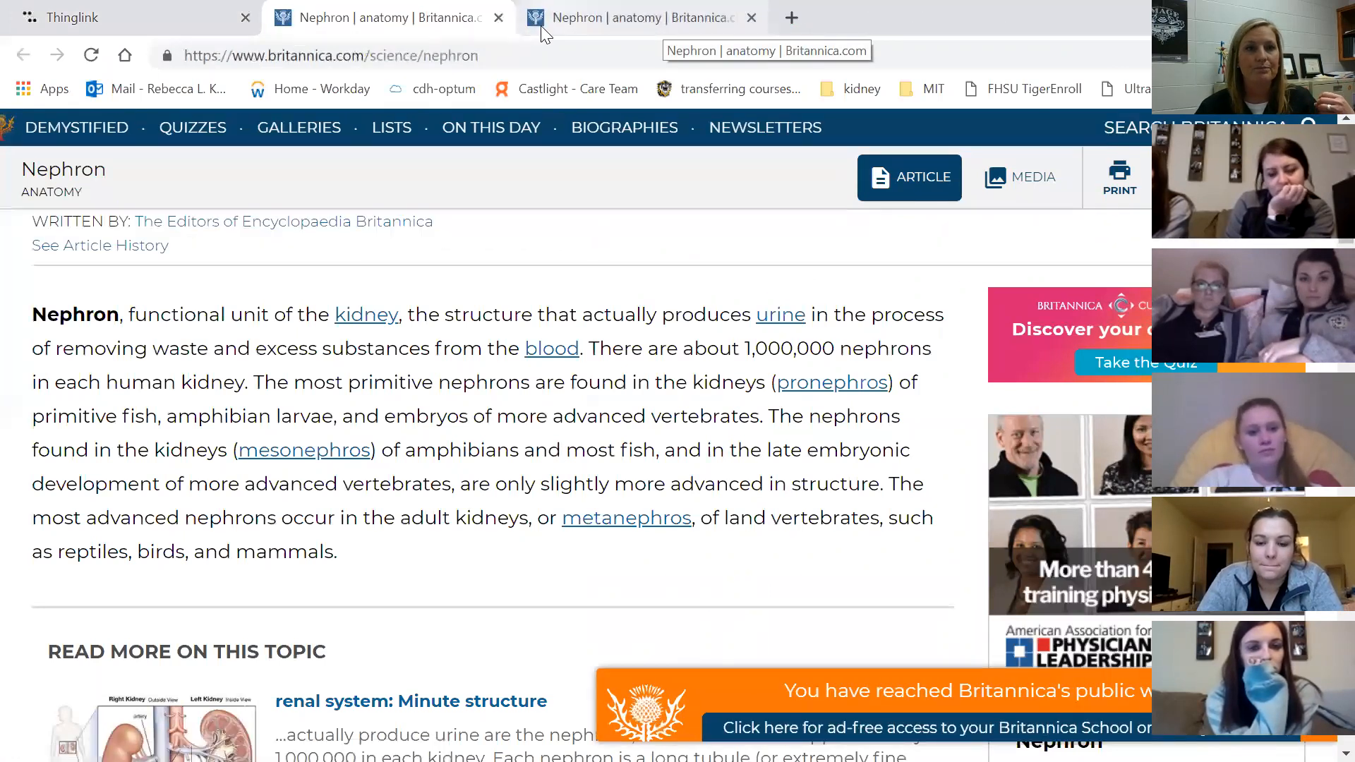
# Back on ThingLink, close the Nephron popup, then preview and close the Glomerulous tag's popup
pyautogui.click(141, 18)
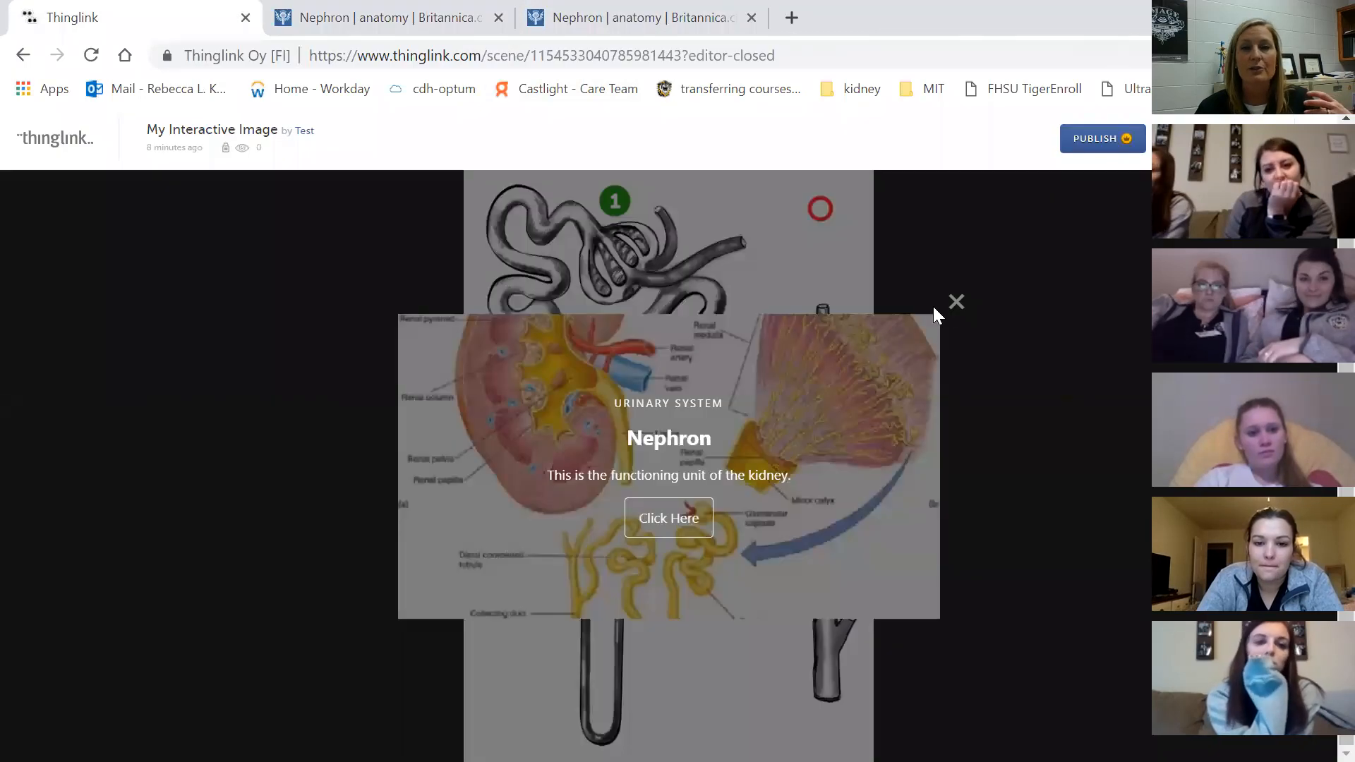
pyautogui.click(954, 300)
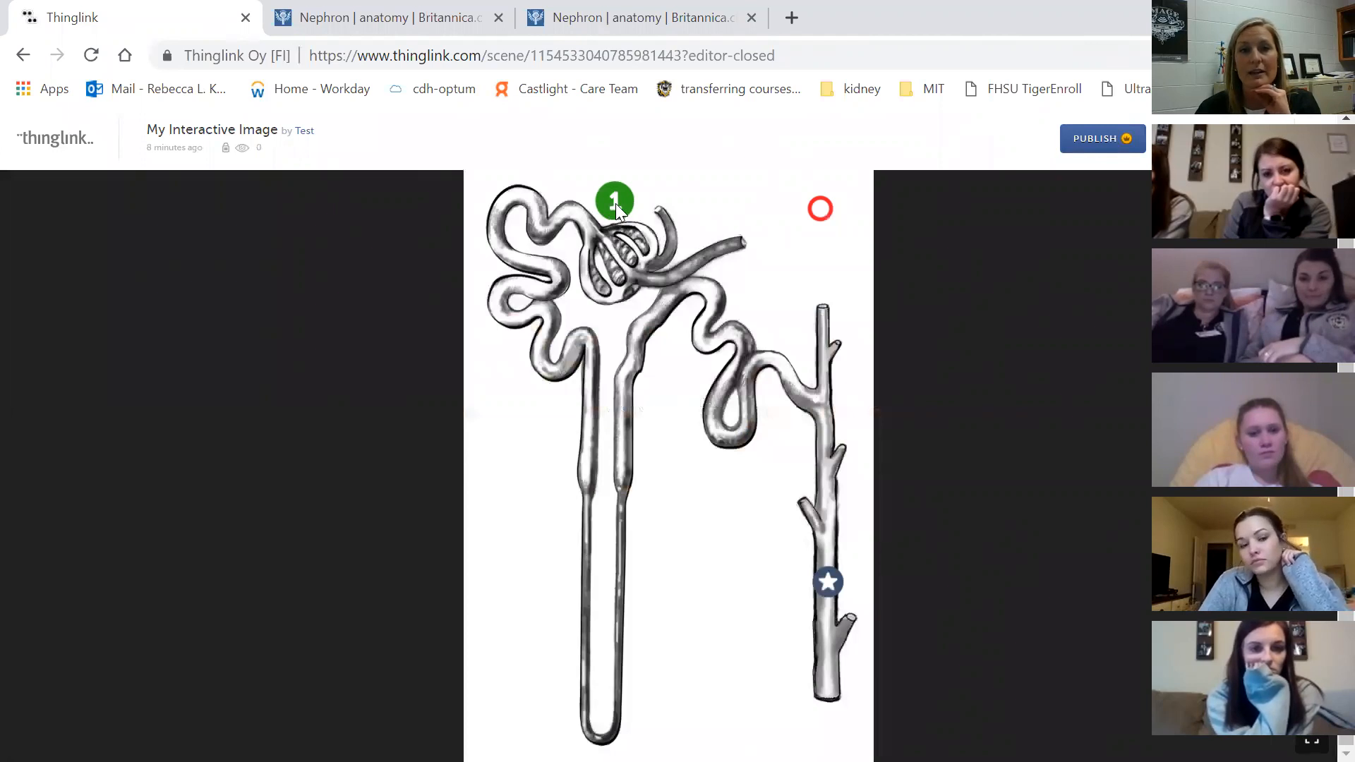
pyautogui.click(615, 205)
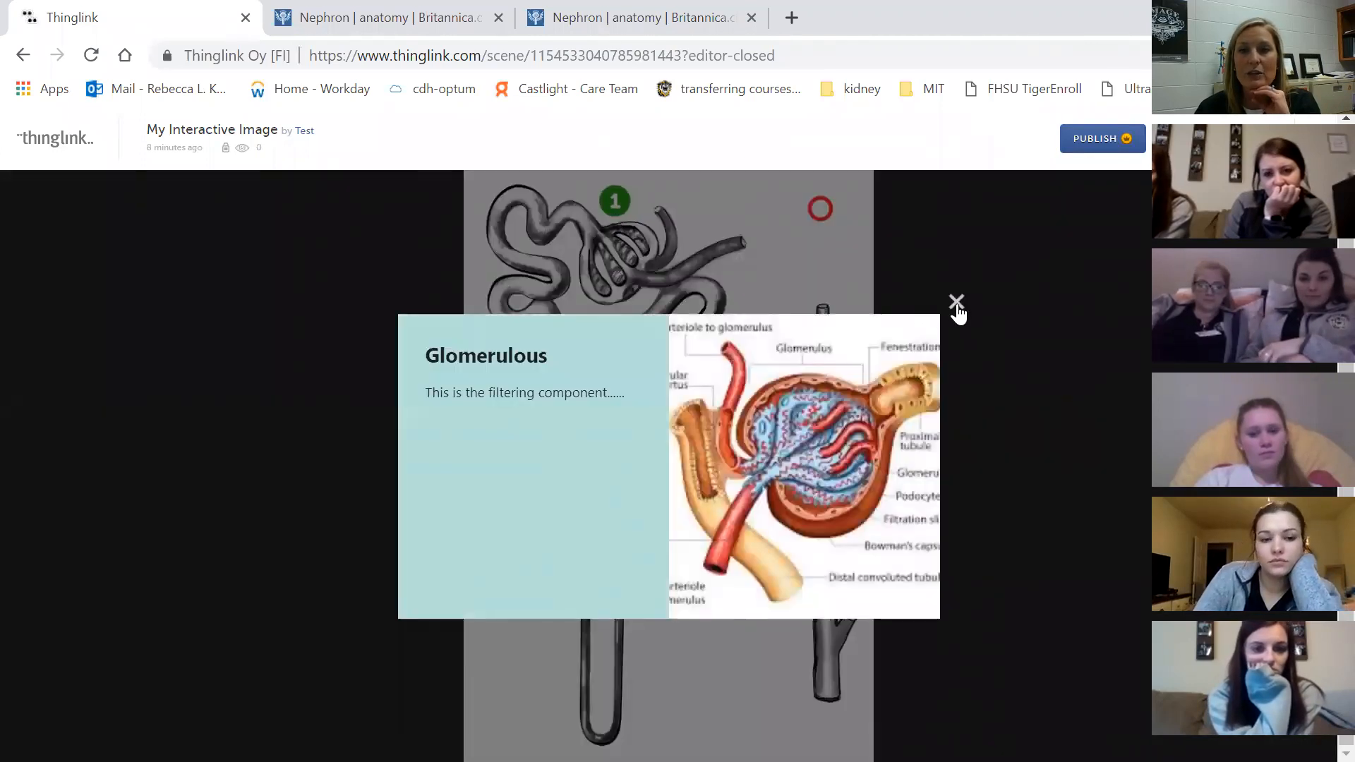
pyautogui.click(956, 303)
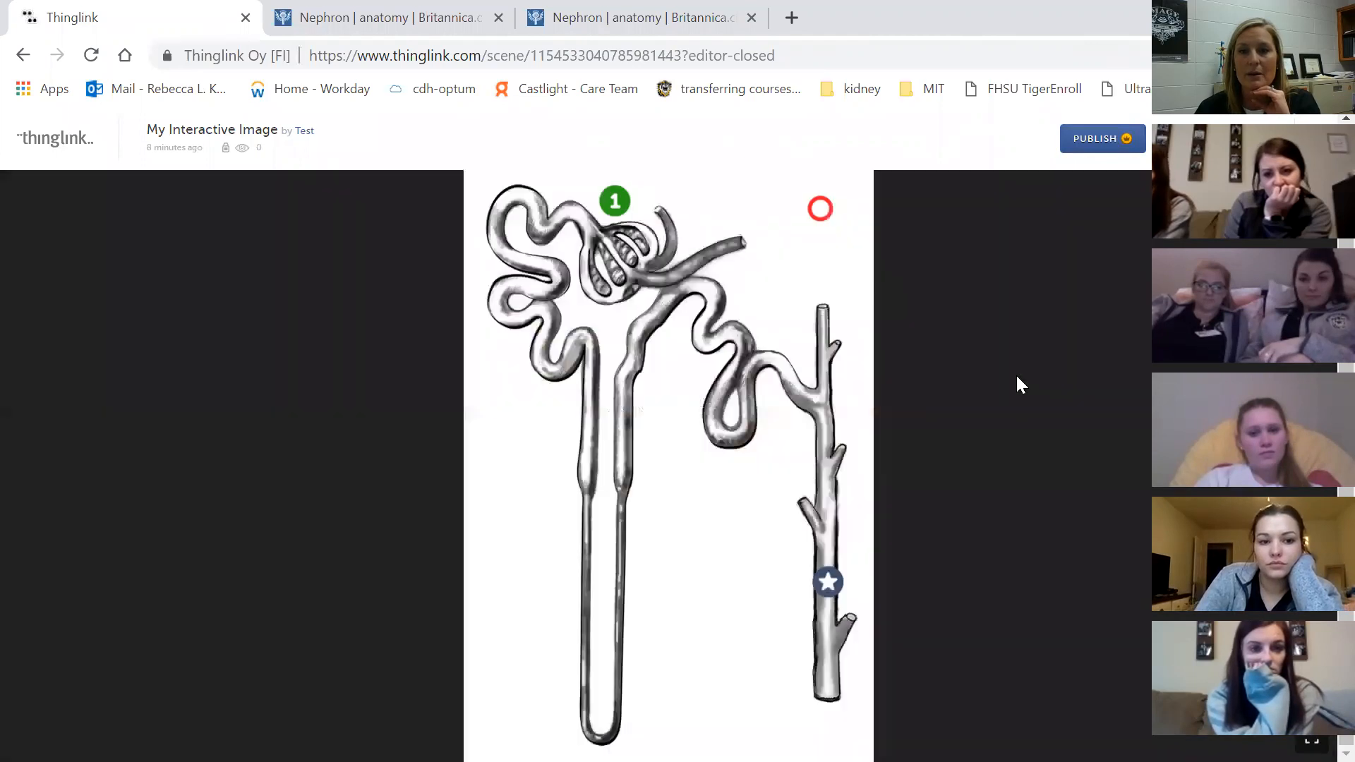